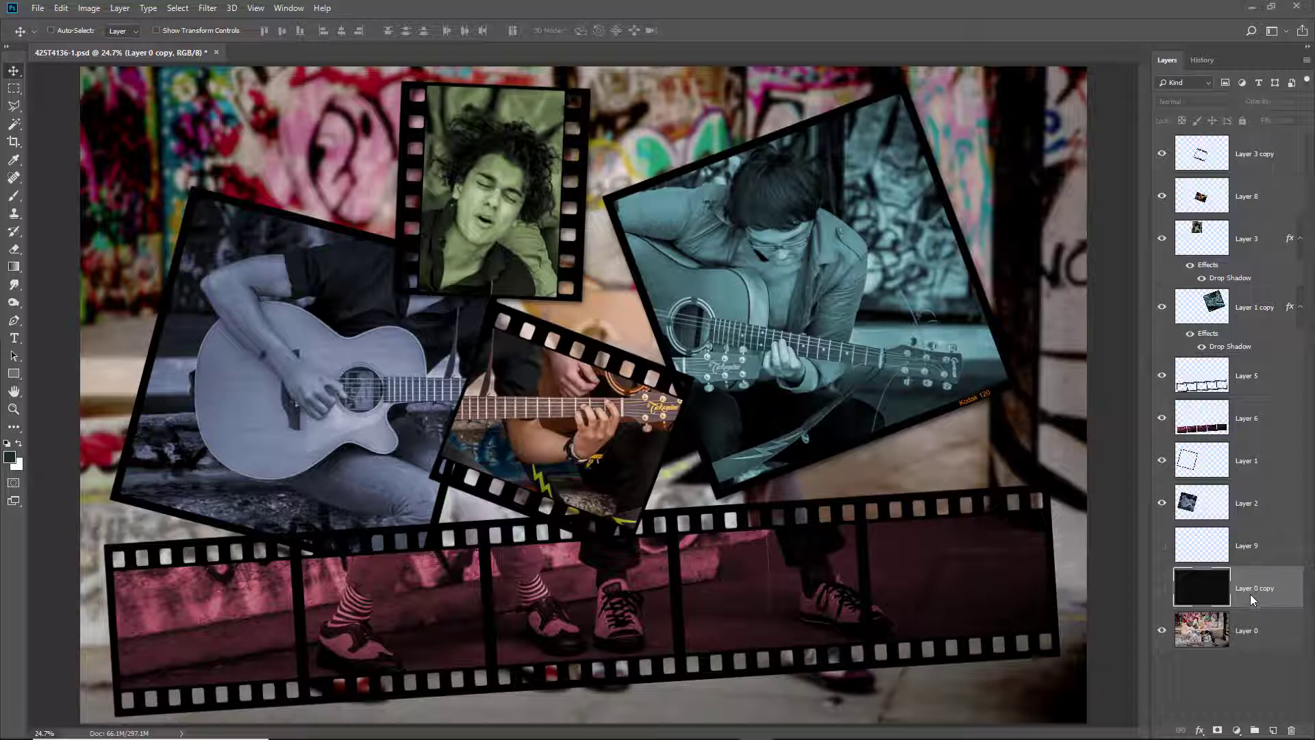
# Show the dark Layer 0 copy and lighten it with Levels by setting the midtone input to 2.58.
pyautogui.click(1163, 589)
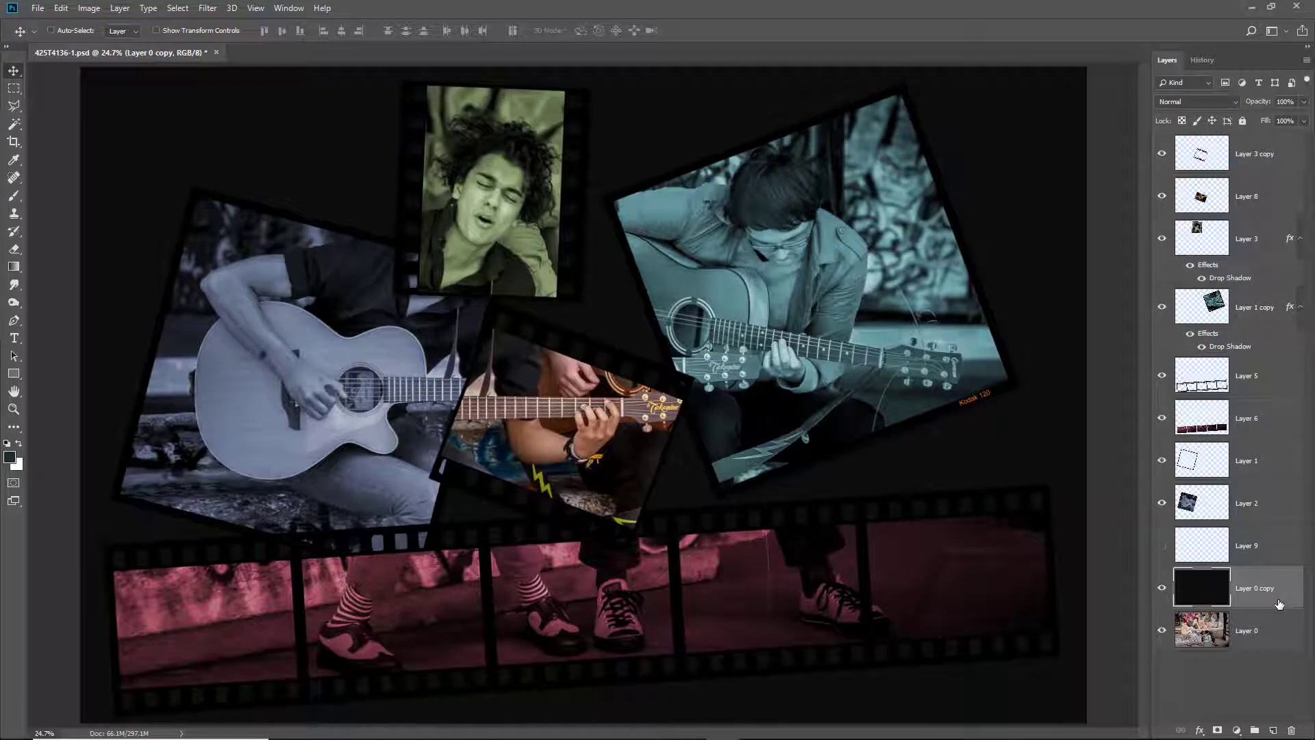
pyautogui.press('ctrl')
pyautogui.hotkey('ctrl', 'l')
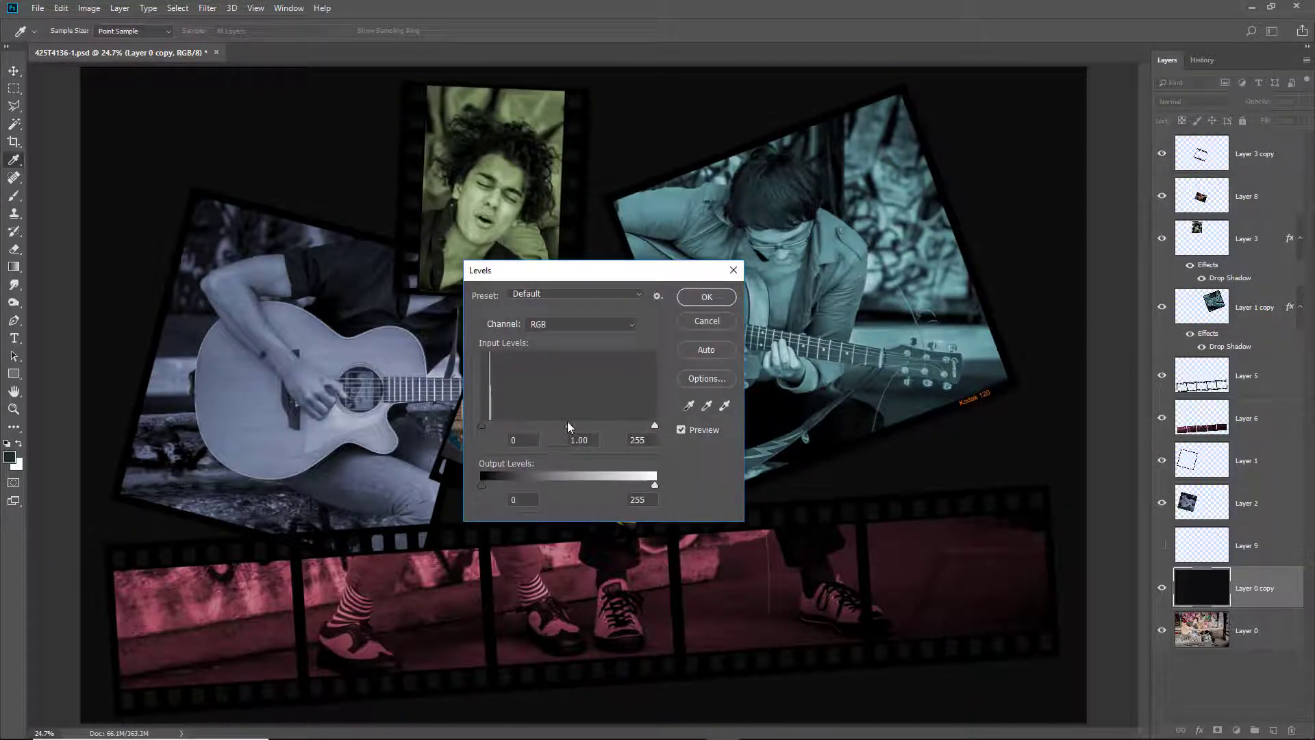
pyautogui.moveTo(567, 425); pyautogui.dragTo(511, 426)
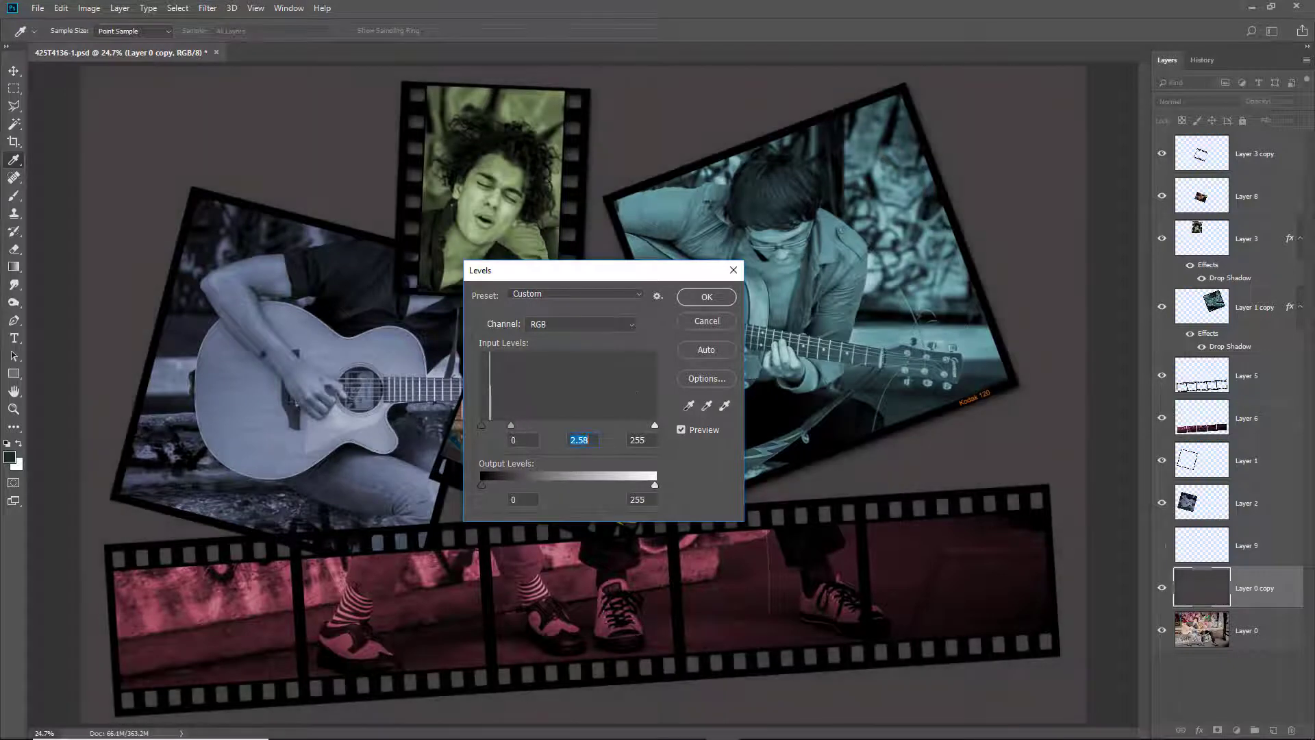
pyautogui.click(701, 301)
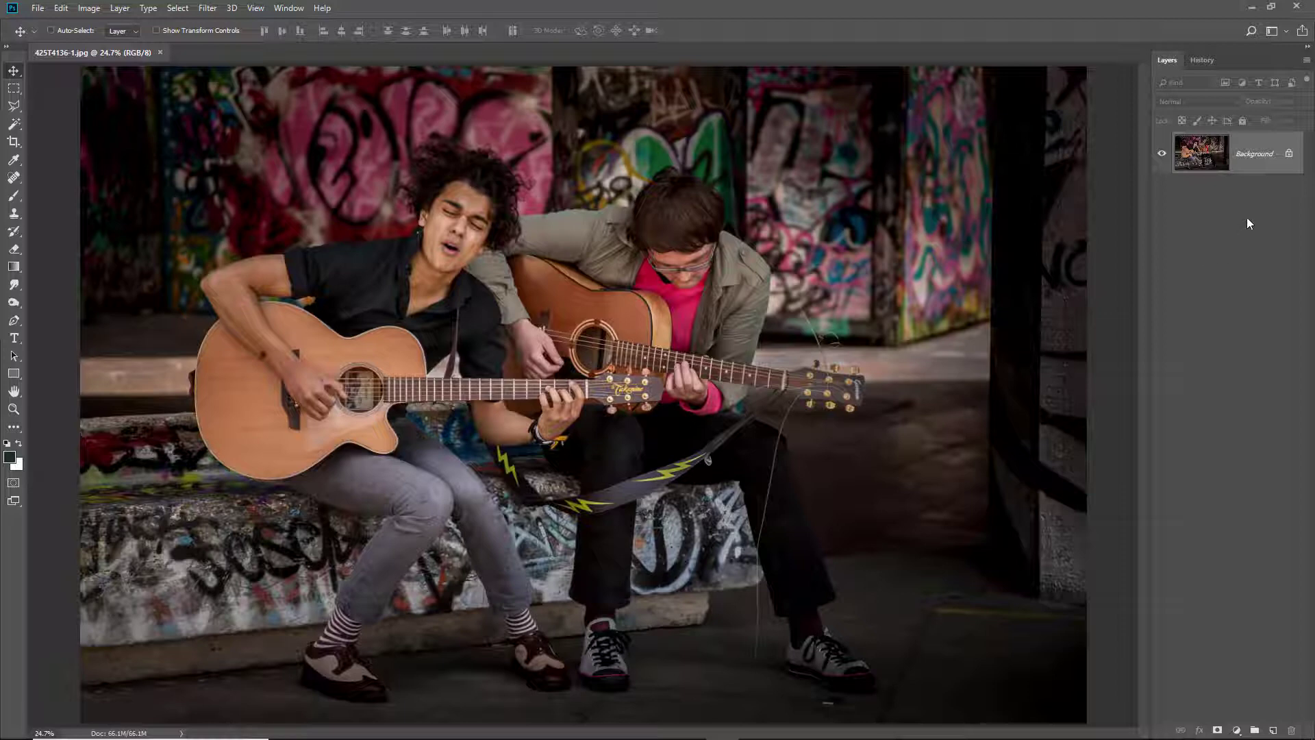
# Unlock the Background layer of the photo of the two guitarists.
pyautogui.click(1286, 158)
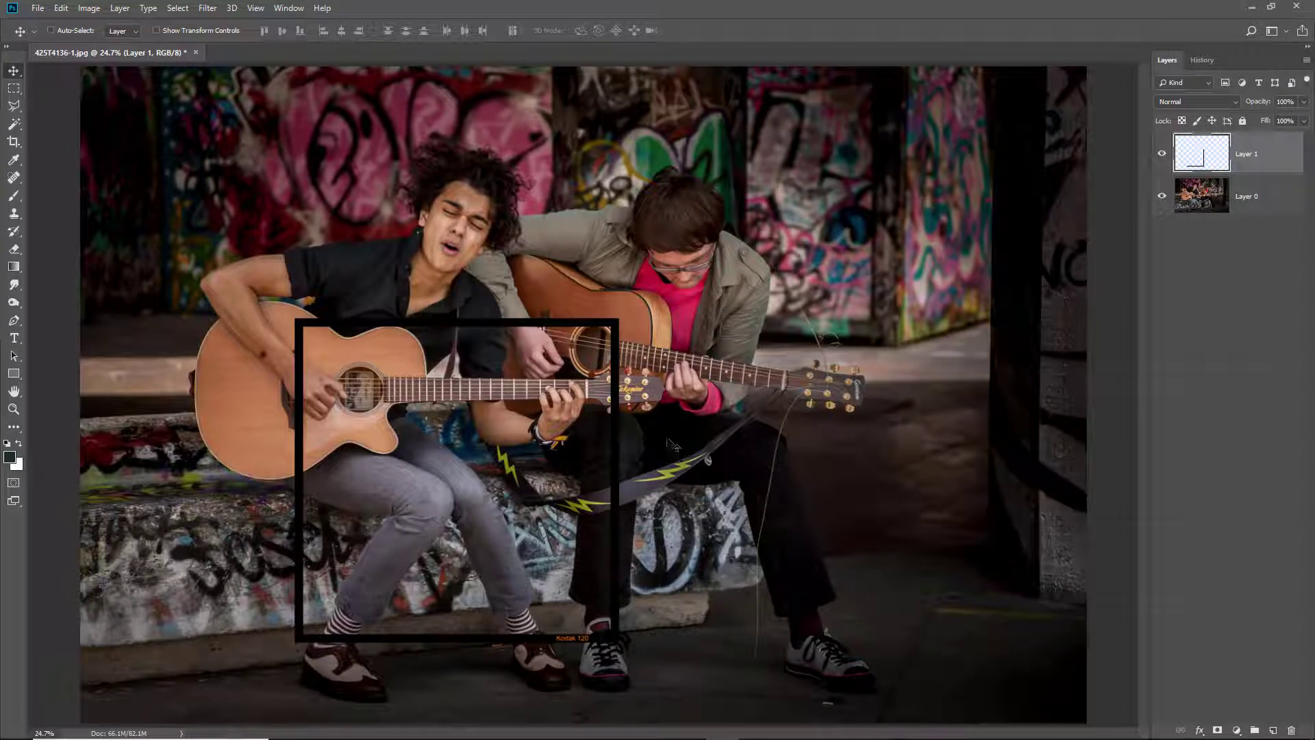
# Move the Kodak 120 frame over the singer and his guitar and rotate it clockwise by about 20.7°.
pyautogui.hotkey('ctrl', 't')
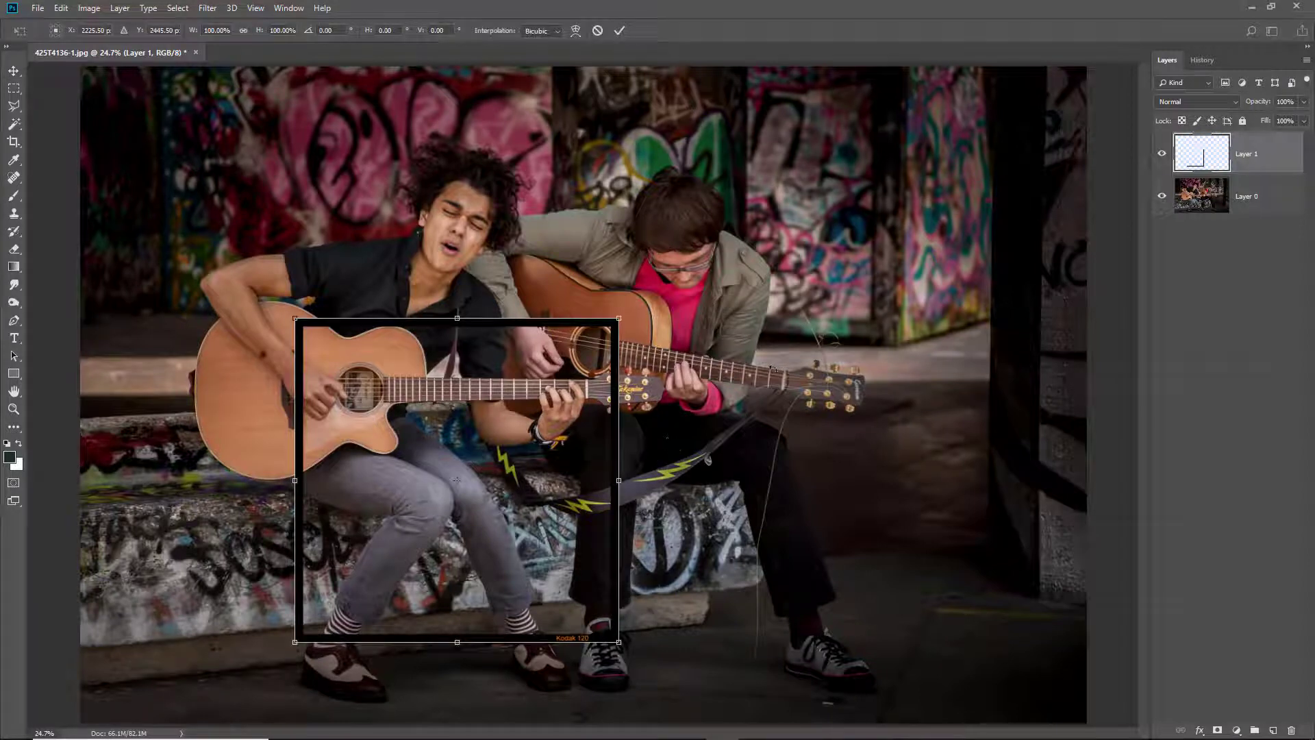
pyautogui.moveTo(498, 532); pyautogui.dragTo(406, 368)
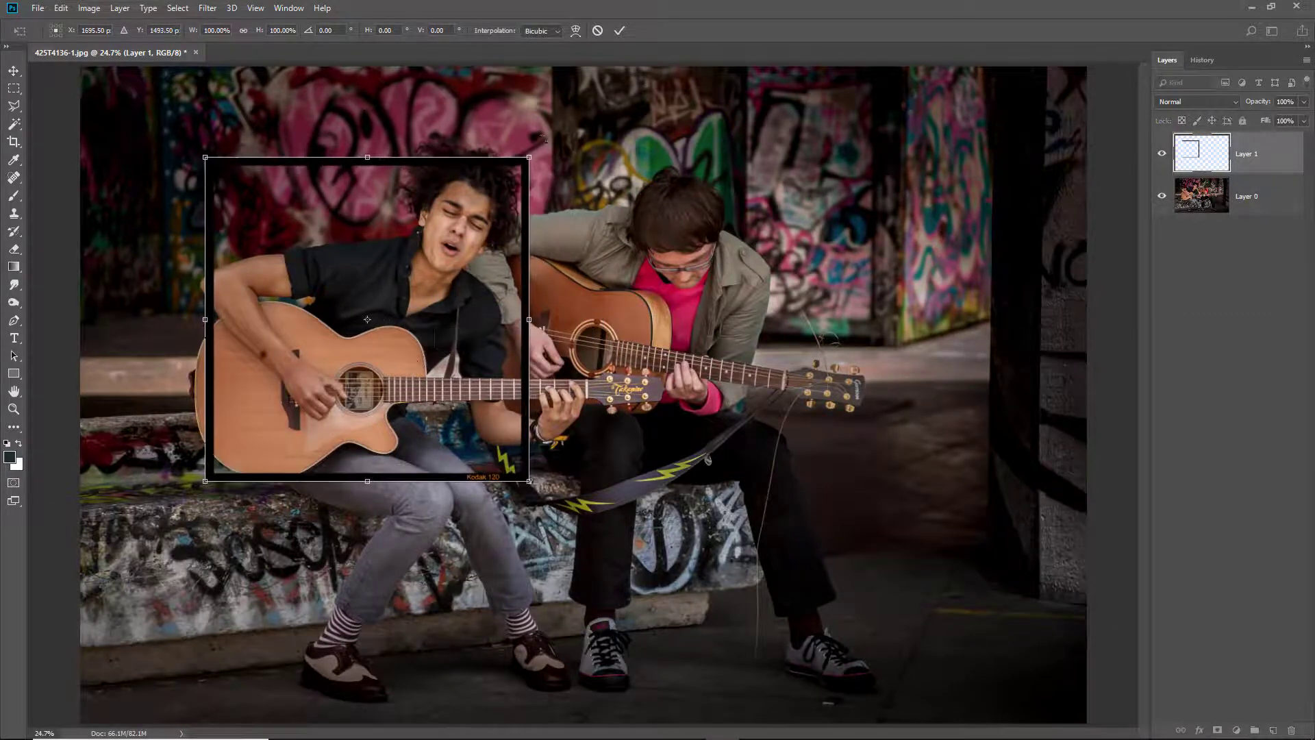
pyautogui.moveTo(539, 146); pyautogui.dragTo(588, 241)
pyautogui.moveTo(452, 361); pyautogui.dragTo(469, 332)
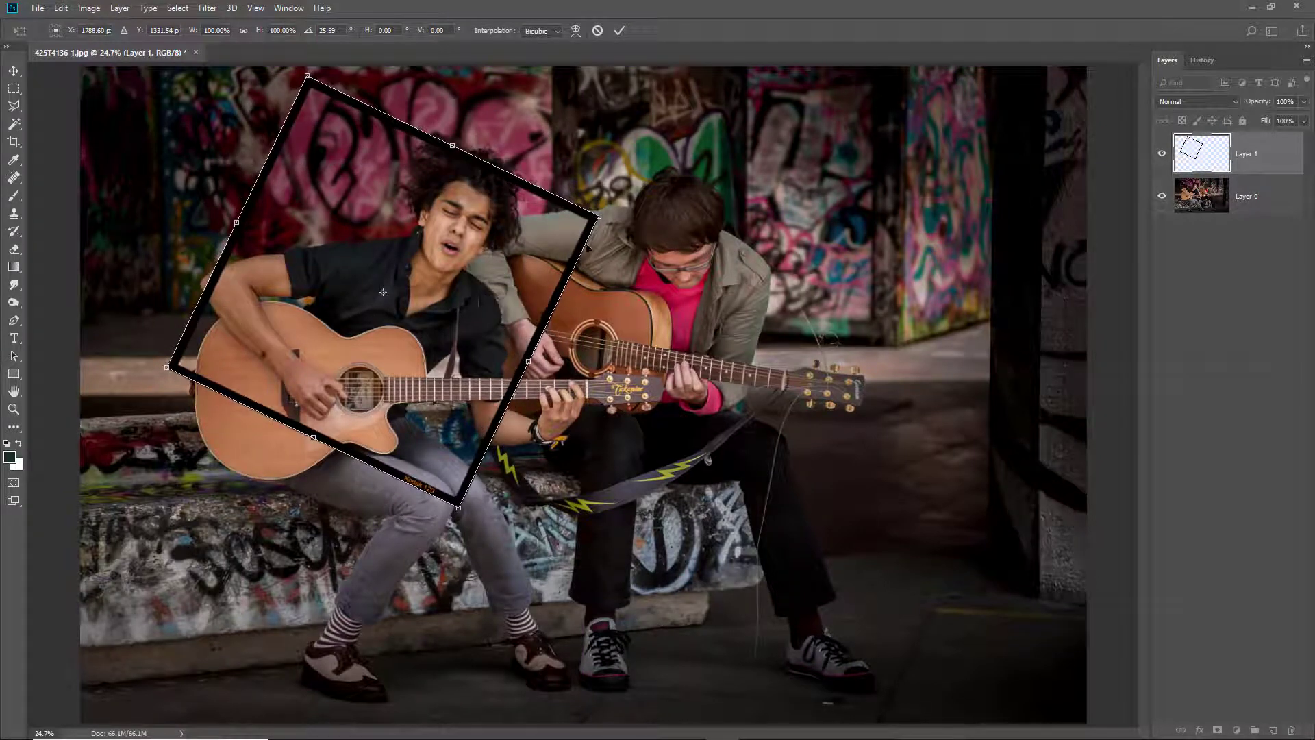
pyautogui.moveTo(608, 216); pyautogui.dragTo(604, 188)
pyautogui.moveTo(556, 230); pyautogui.dragTo(558, 229)
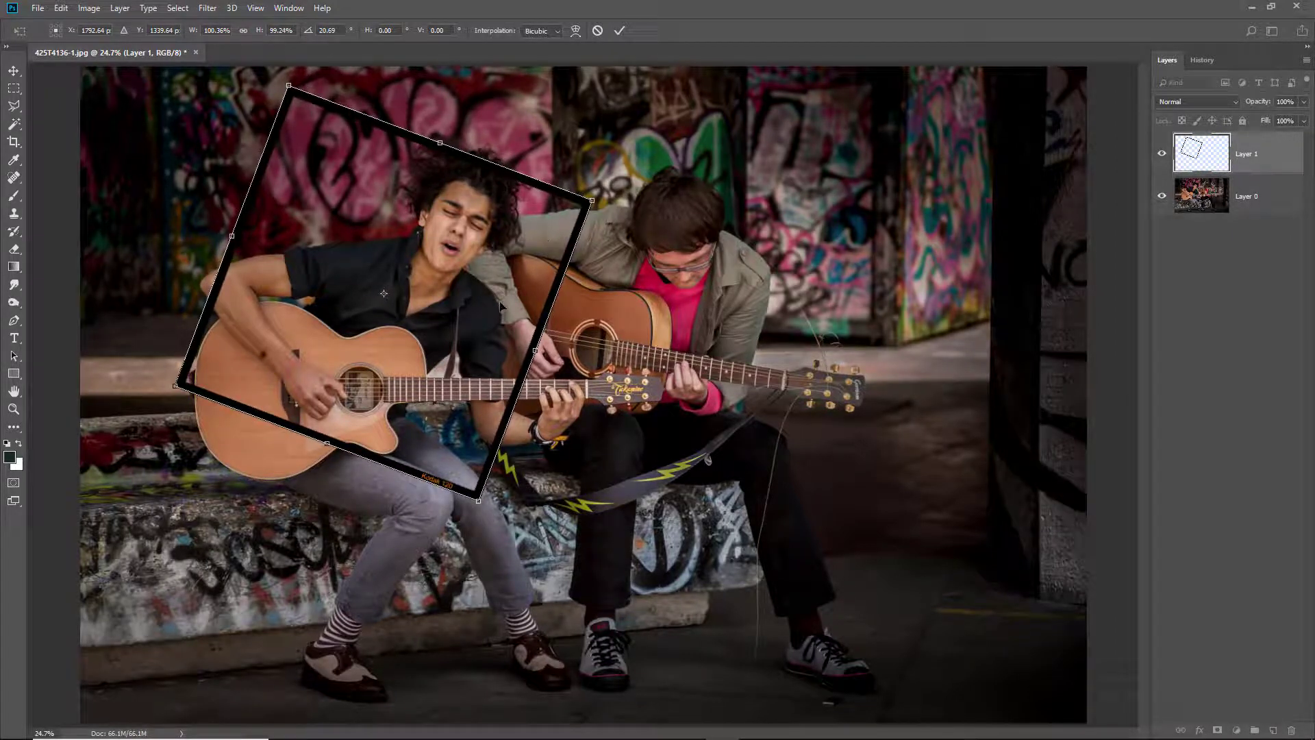
pyautogui.moveTo(503, 301); pyautogui.dragTo(476, 294)
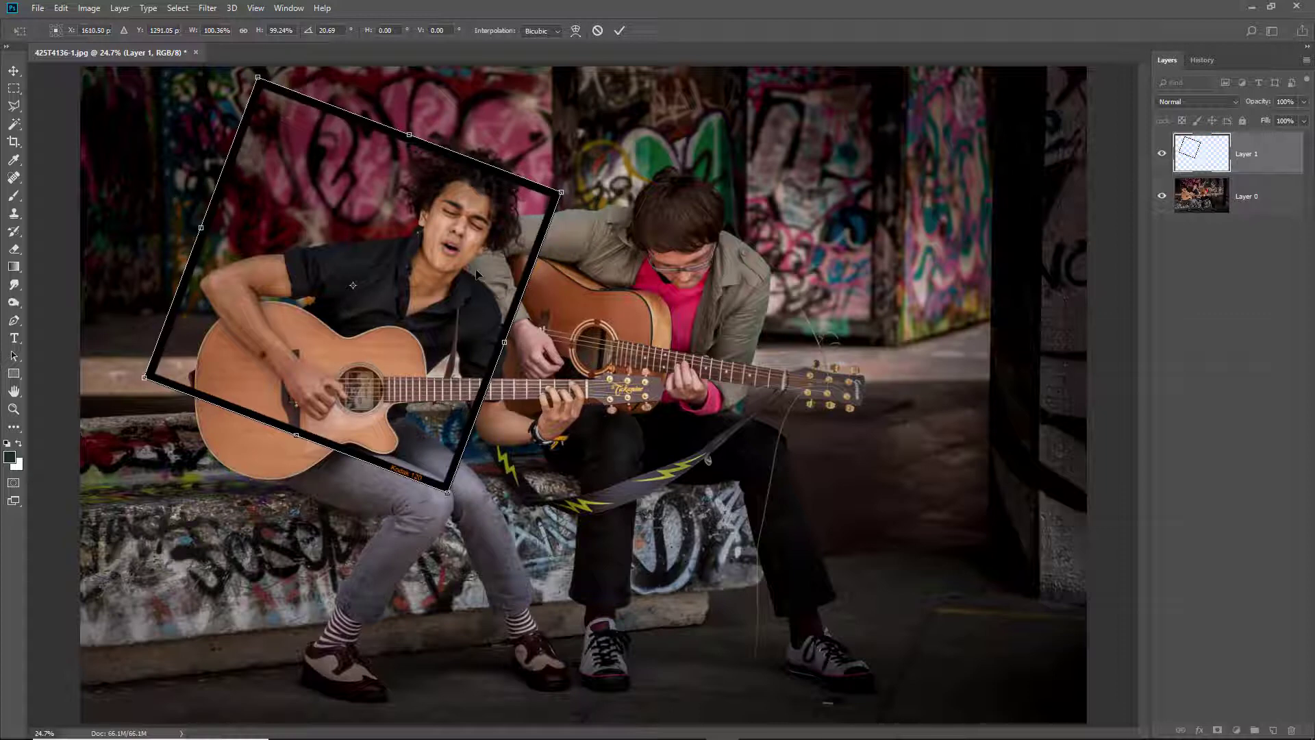
pyautogui.press('Return')
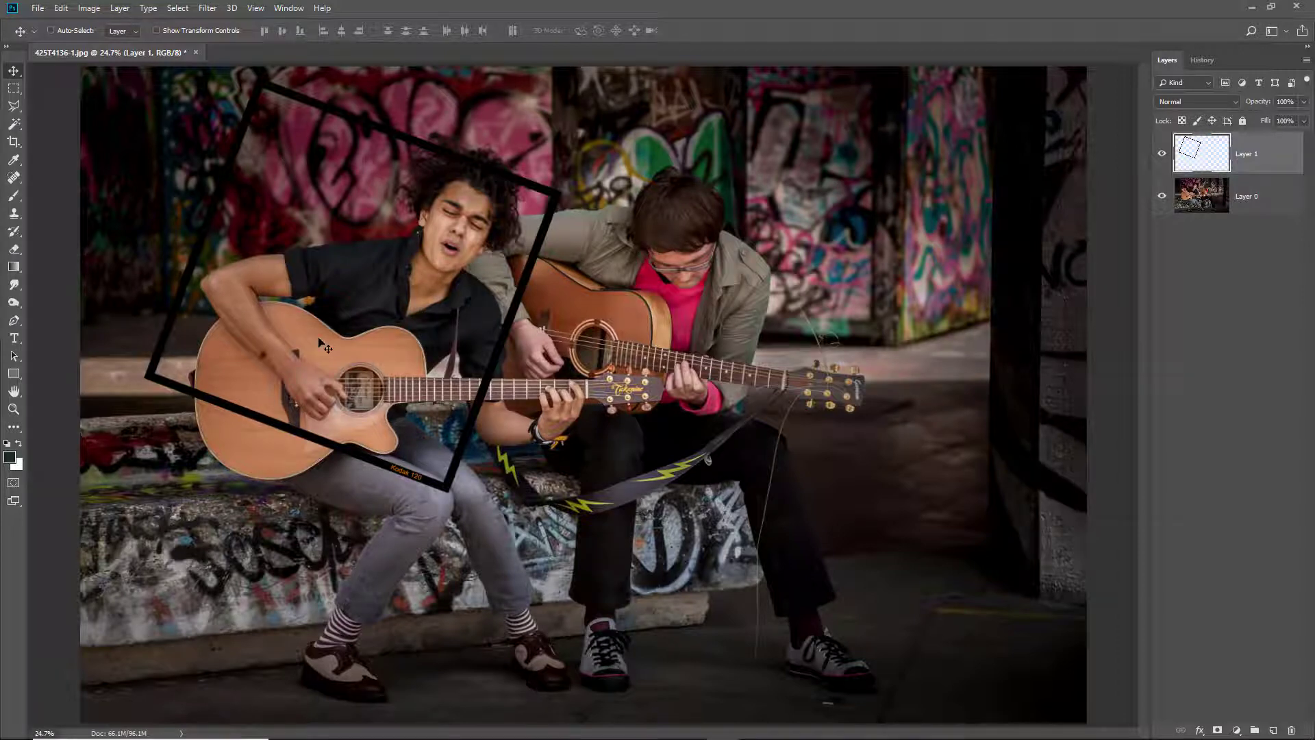
# Select the inside of the frame around the singer with the Magic Wand and expand the selection by 6 pixels.
pyautogui.click(14, 125)
pyautogui.click(334, 246)
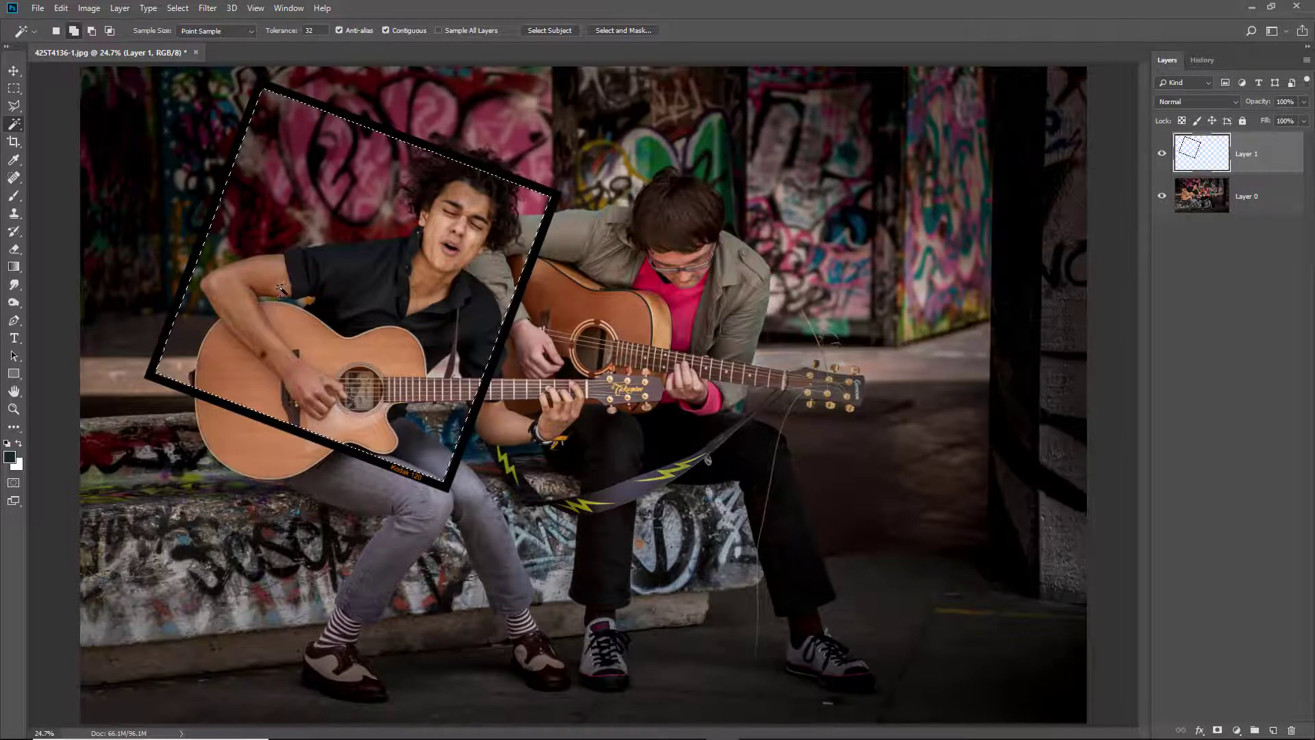
pyautogui.click(172, 9)
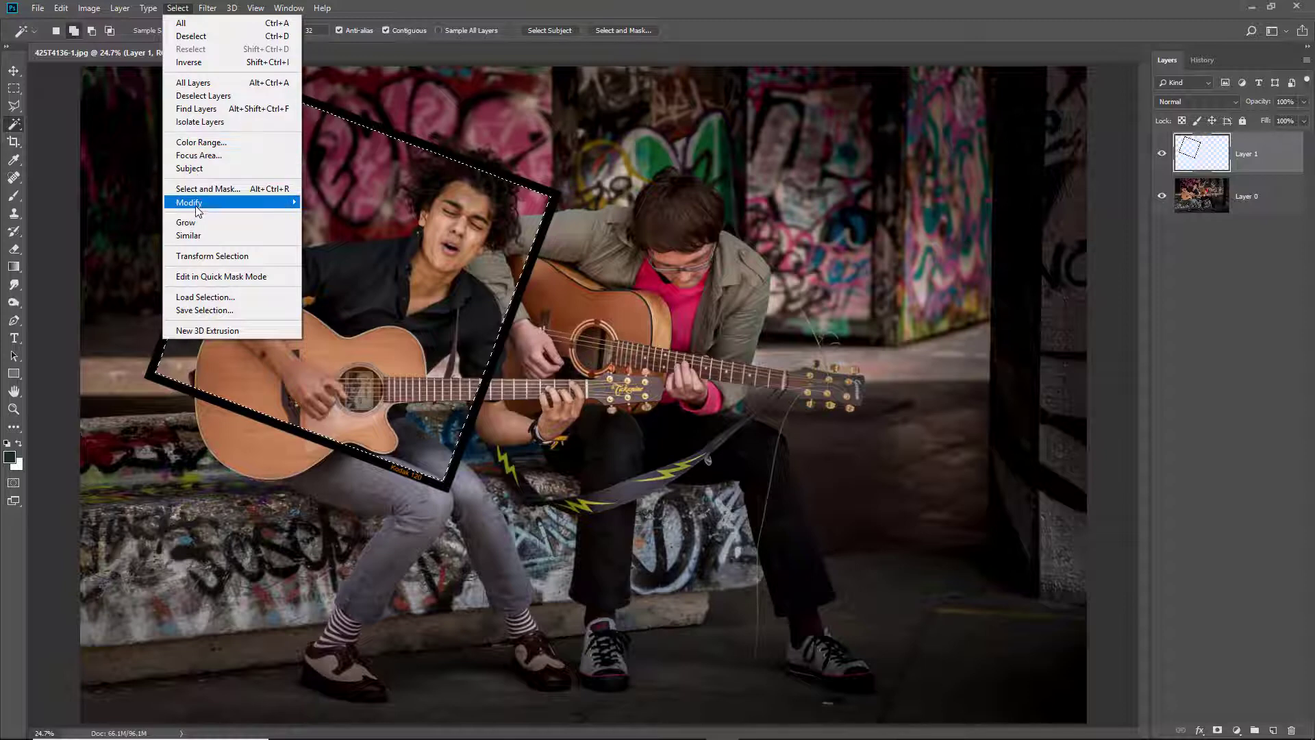
pyautogui.moveTo(247, 204)
pyautogui.click(336, 228)
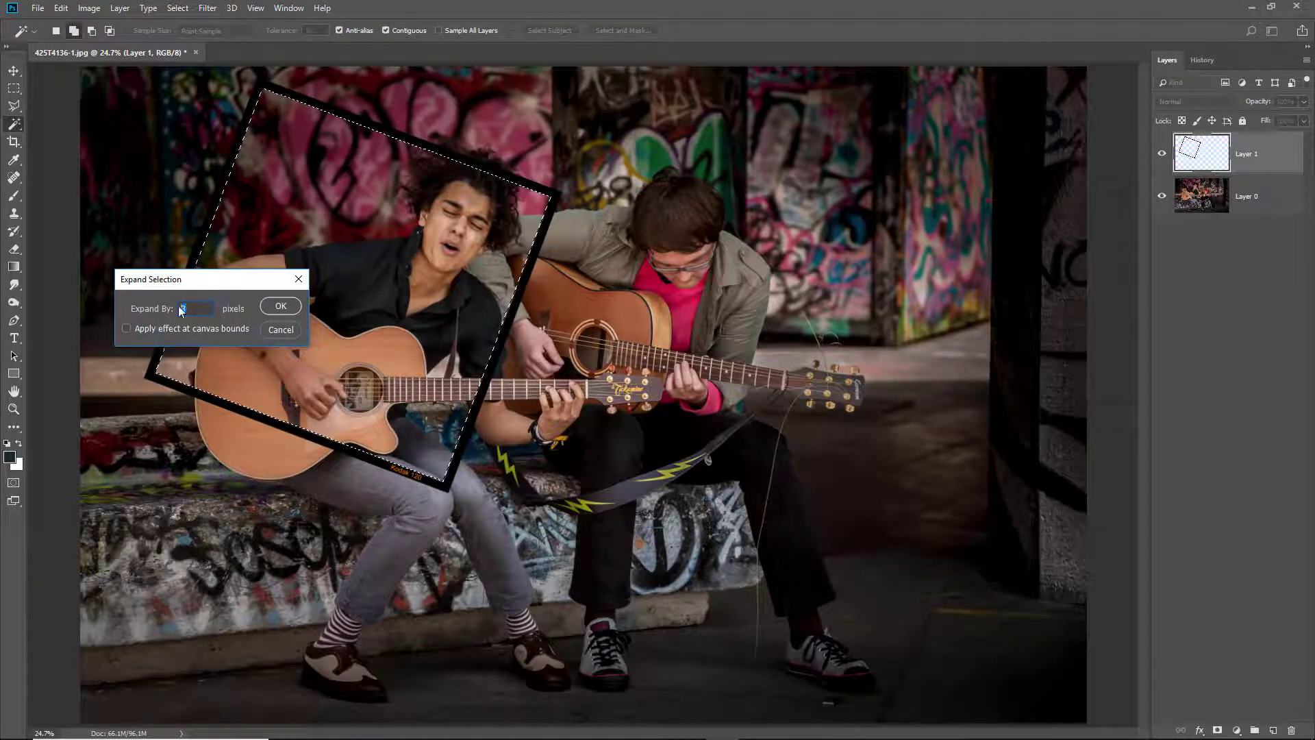
pyautogui.write('6')
pyautogui.click(279, 308)
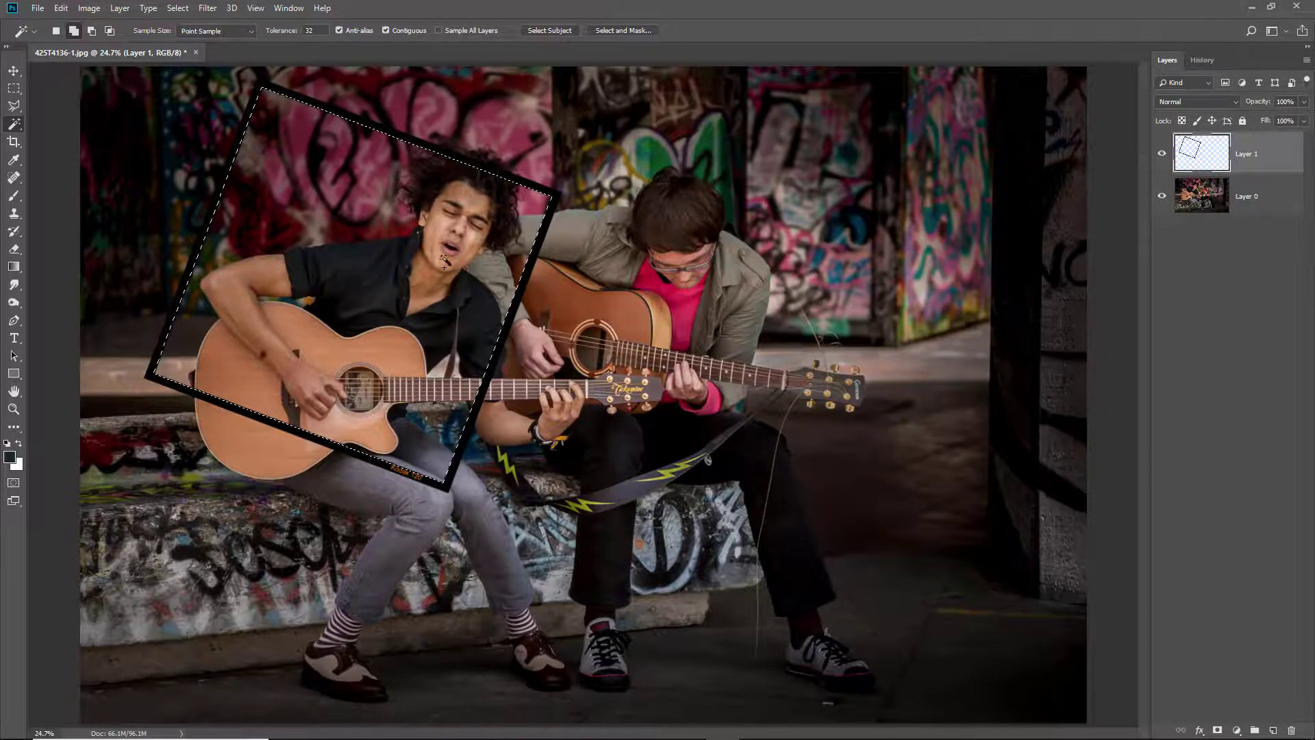
# Copy the selected area of Layer 0 to a new layer and hide Layer 0 to check the cutout.
pyautogui.click(1162, 196)
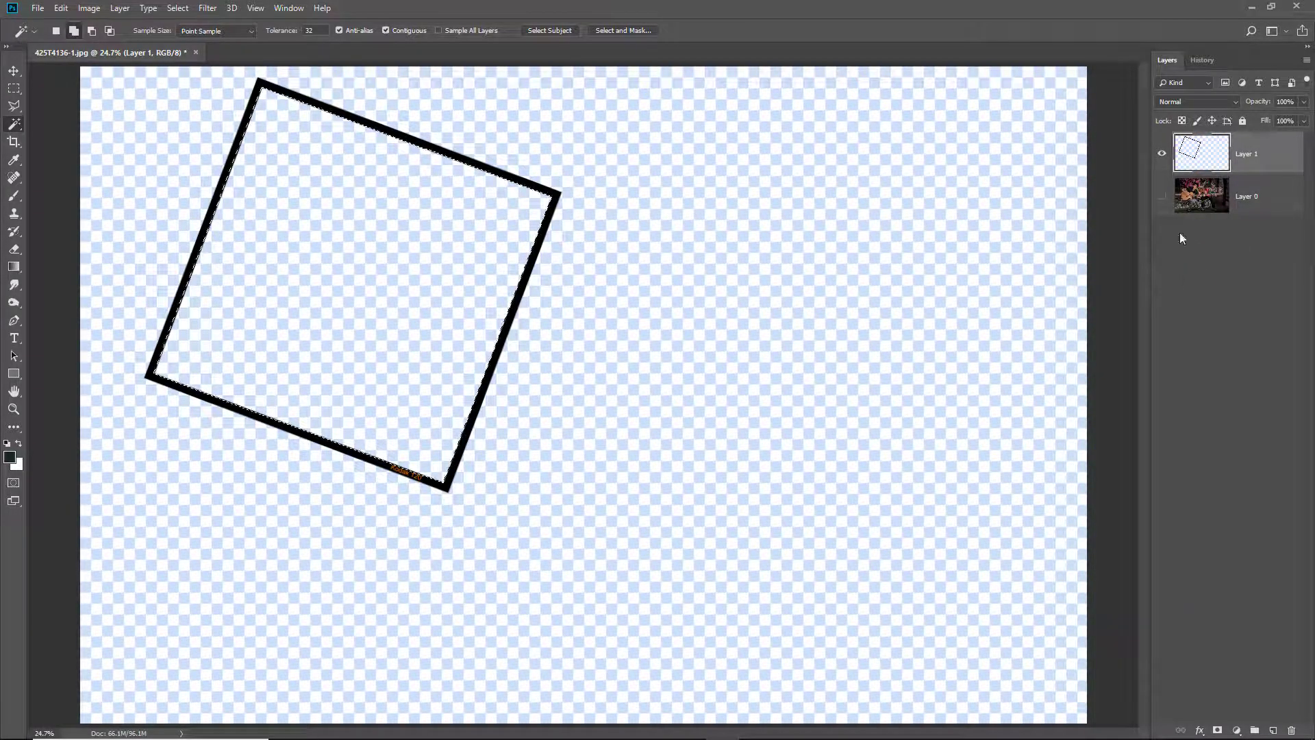
pyautogui.click(1162, 196)
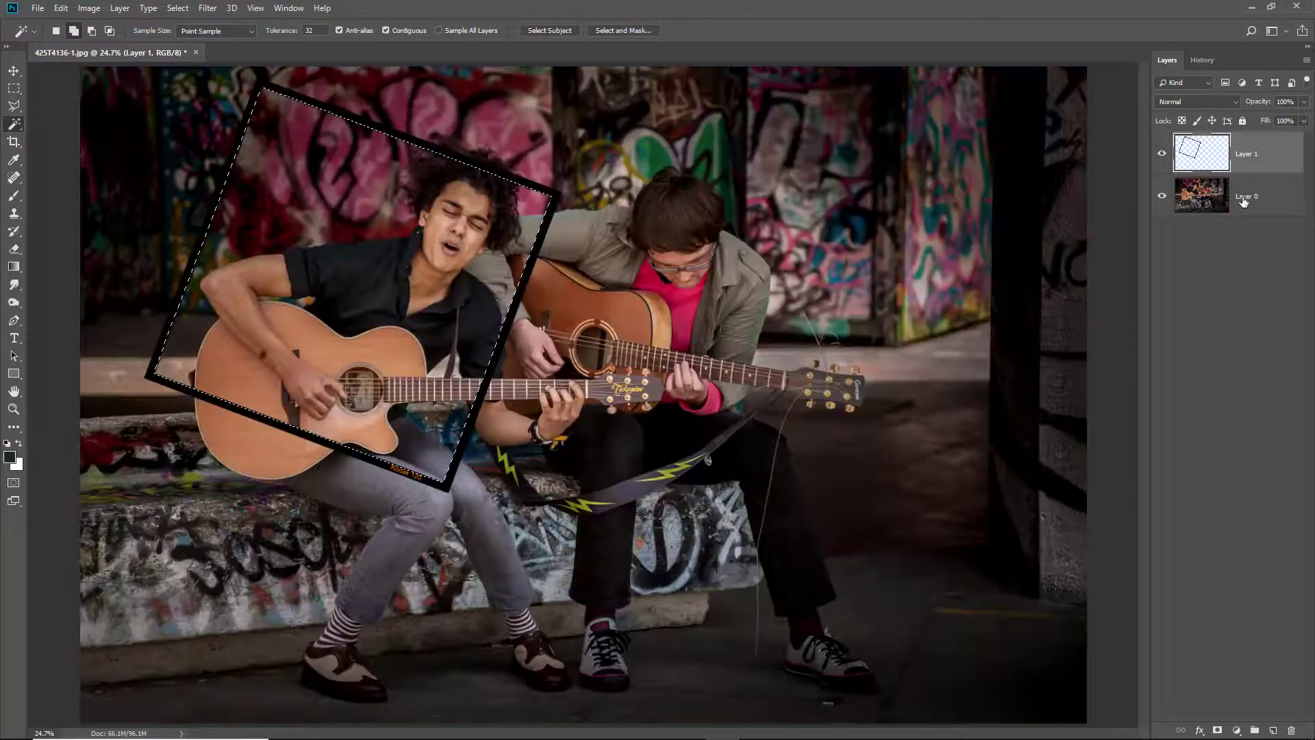
pyautogui.click(1247, 200)
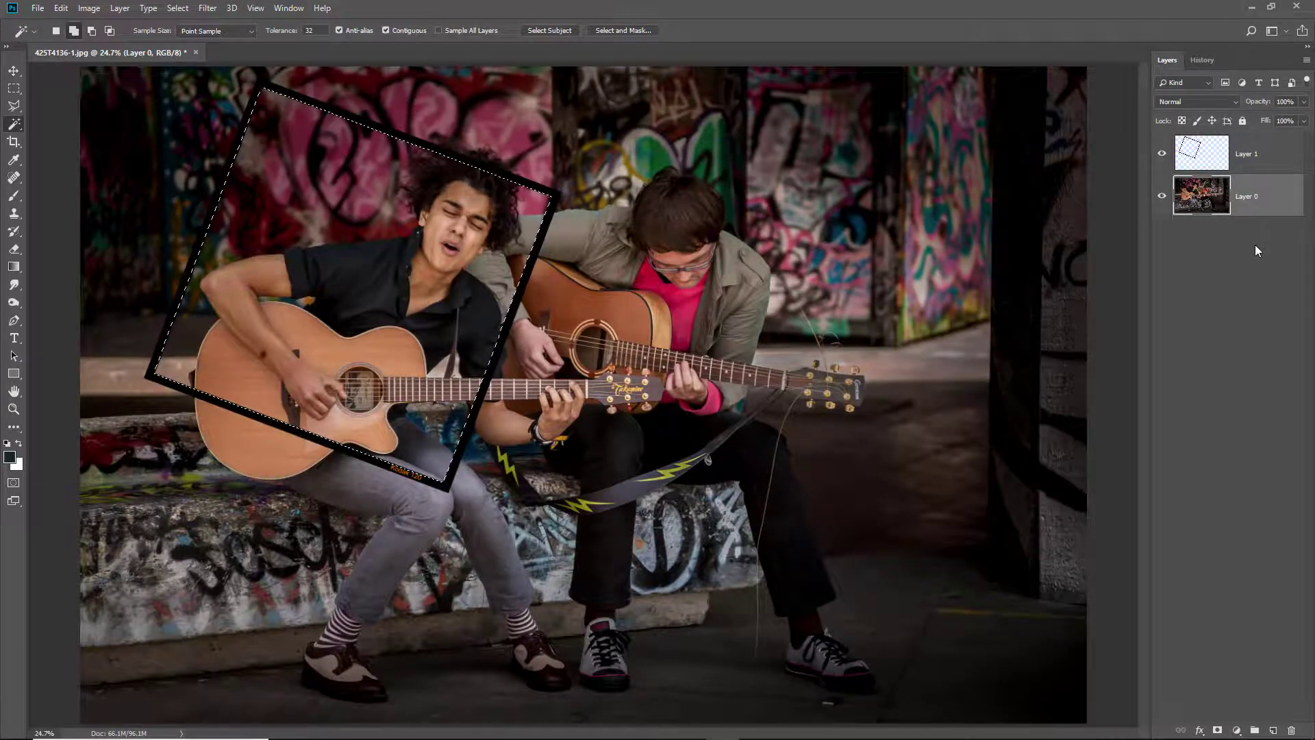
pyautogui.hotkey('ctrl', 'j')
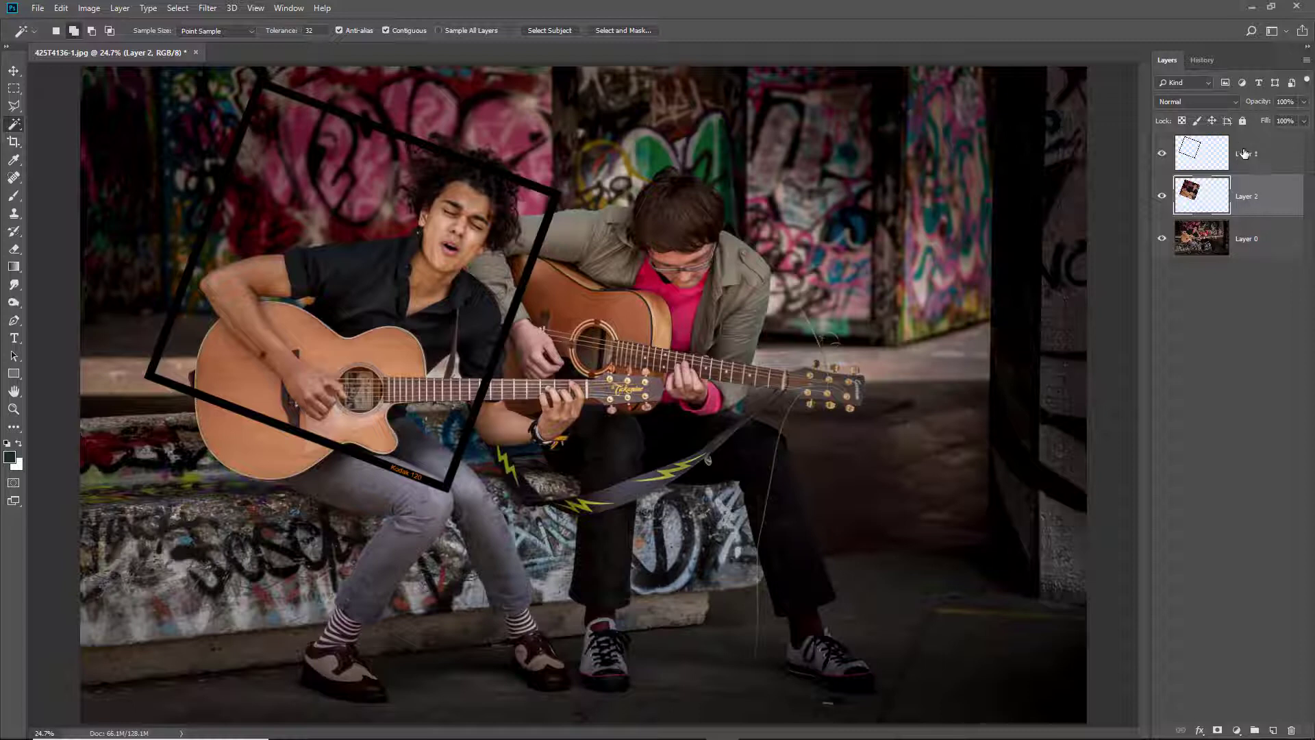
pyautogui.click(1161, 240)
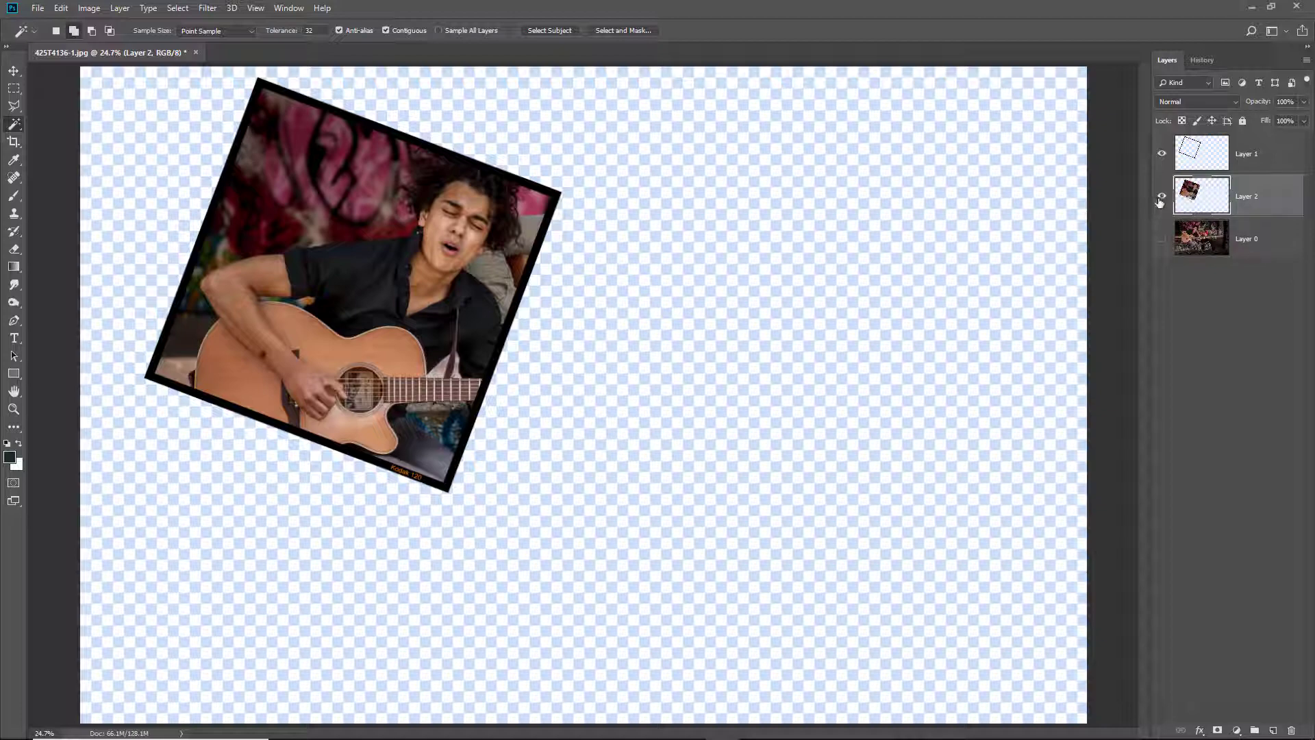
pyautogui.click(1161, 196)
pyautogui.click(1162, 198)
# Merge the frame on Layer 1 with the photo cutout on Layer 2 and show Layer 0 again.
pyautogui.keyDown('shift'); pyautogui.click(1253, 160); pyautogui.keyUp('shift')
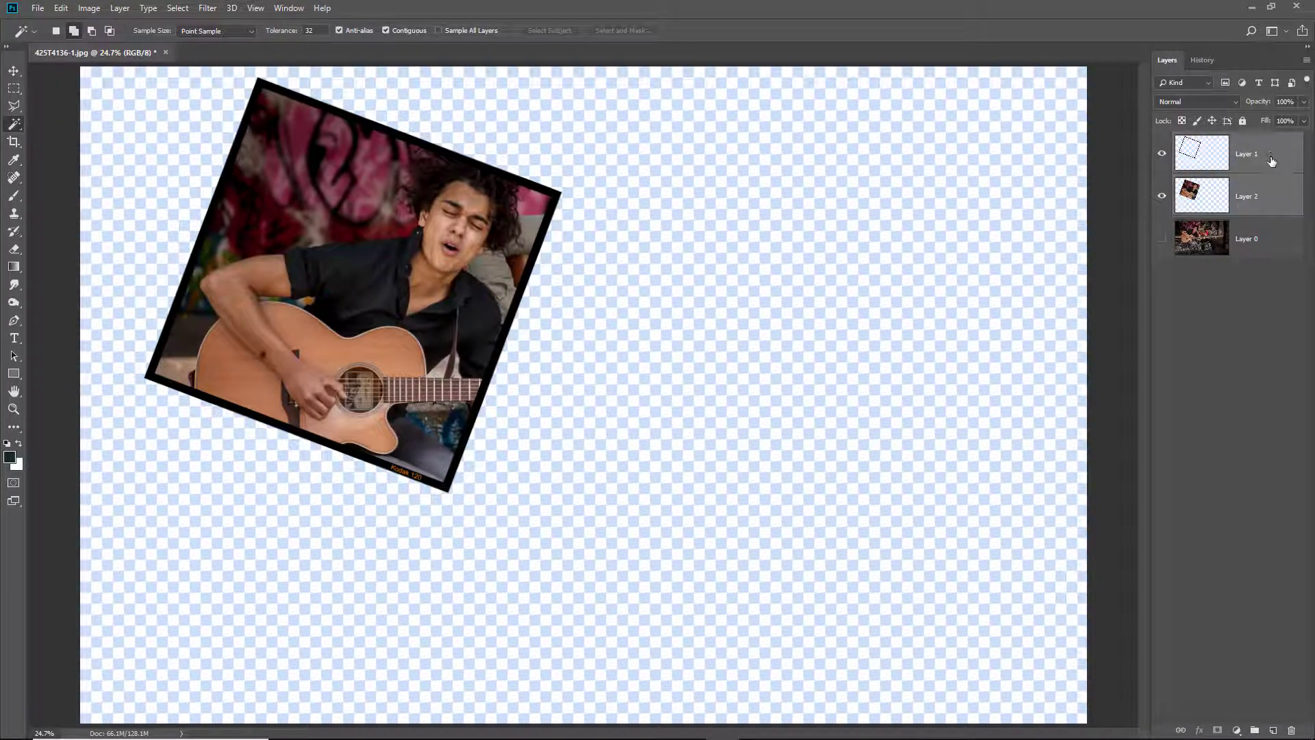
pyautogui.rightClick(1269, 162)
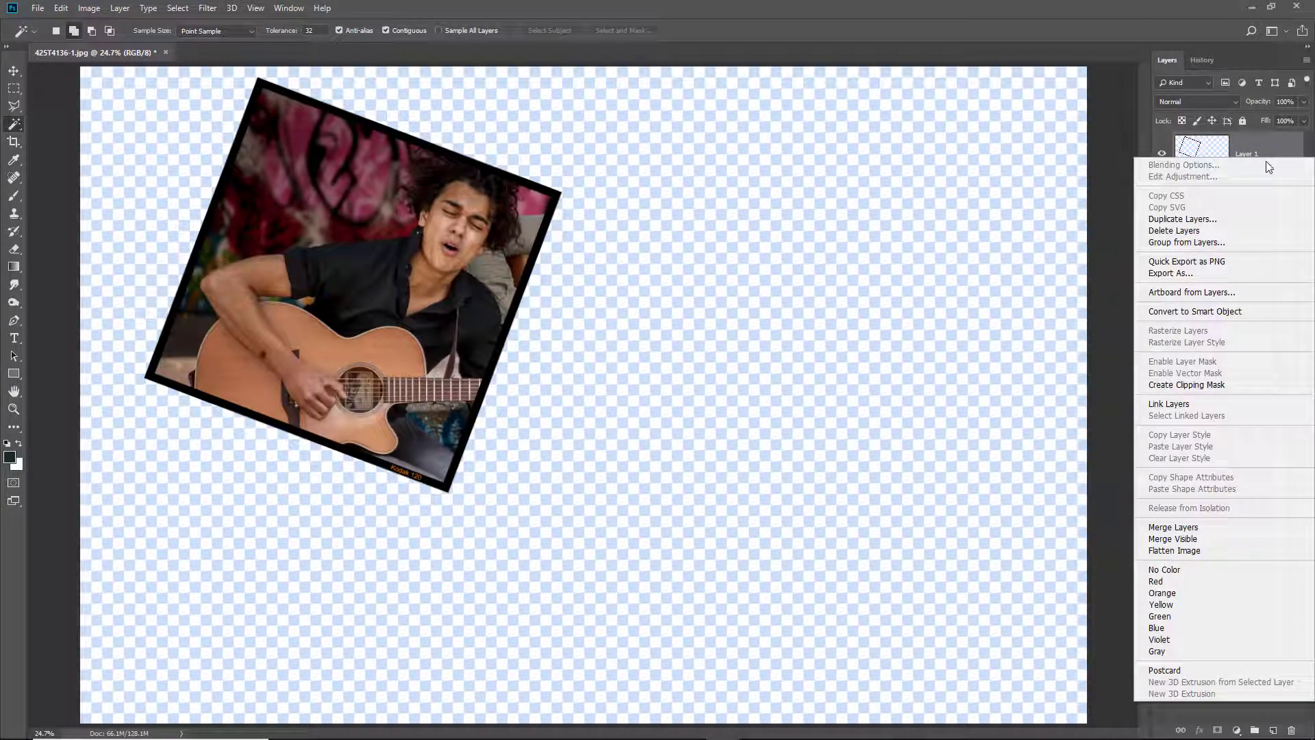
pyautogui.click(1187, 528)
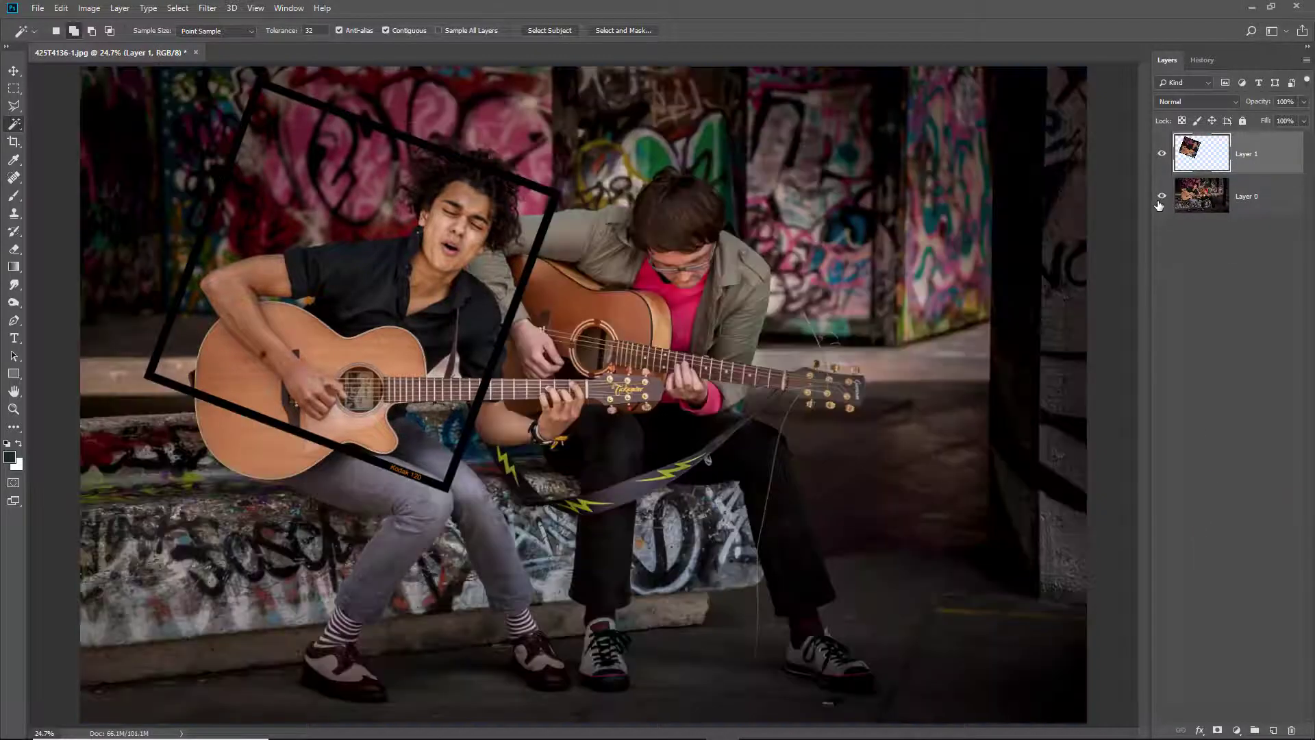
pyautogui.click(1158, 201)
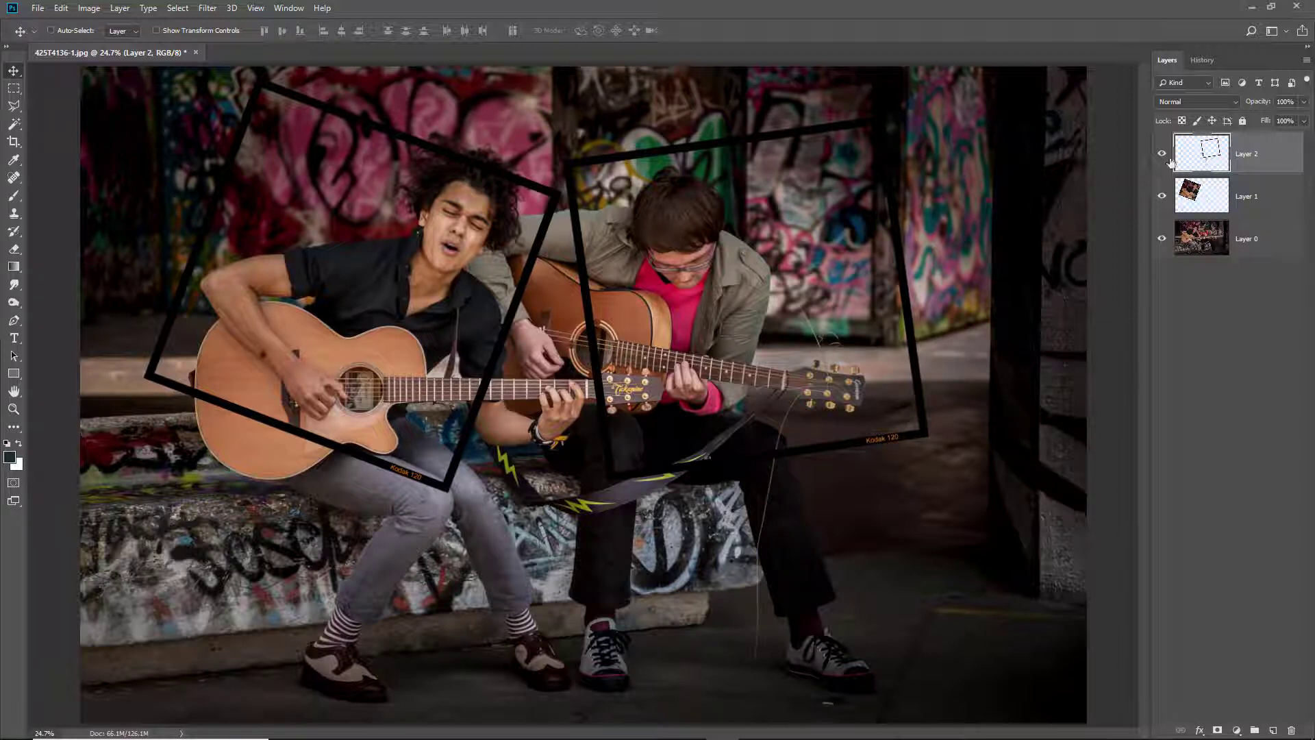
# Select the inside of the second frame around the other guitarist with the Magic Wand and expand the selection by 6 pixels.
pyautogui.click(13, 128)
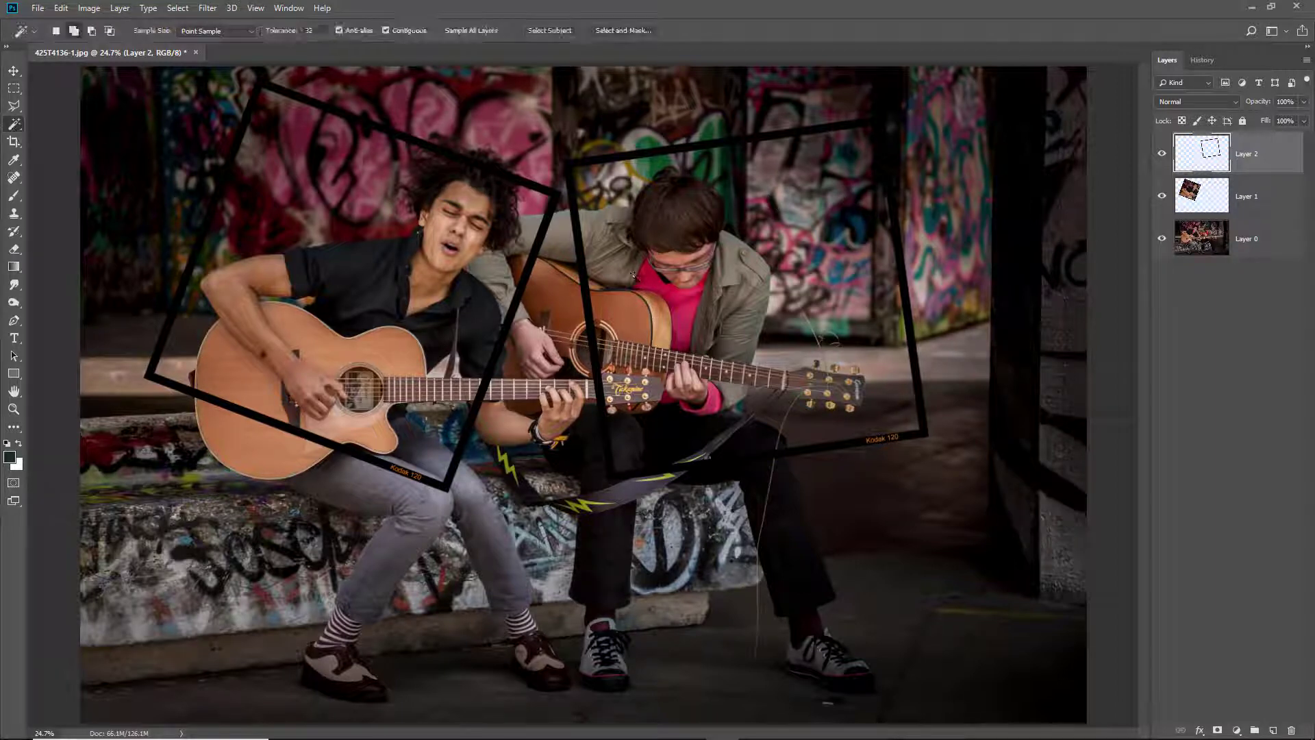
pyautogui.click(731, 261)
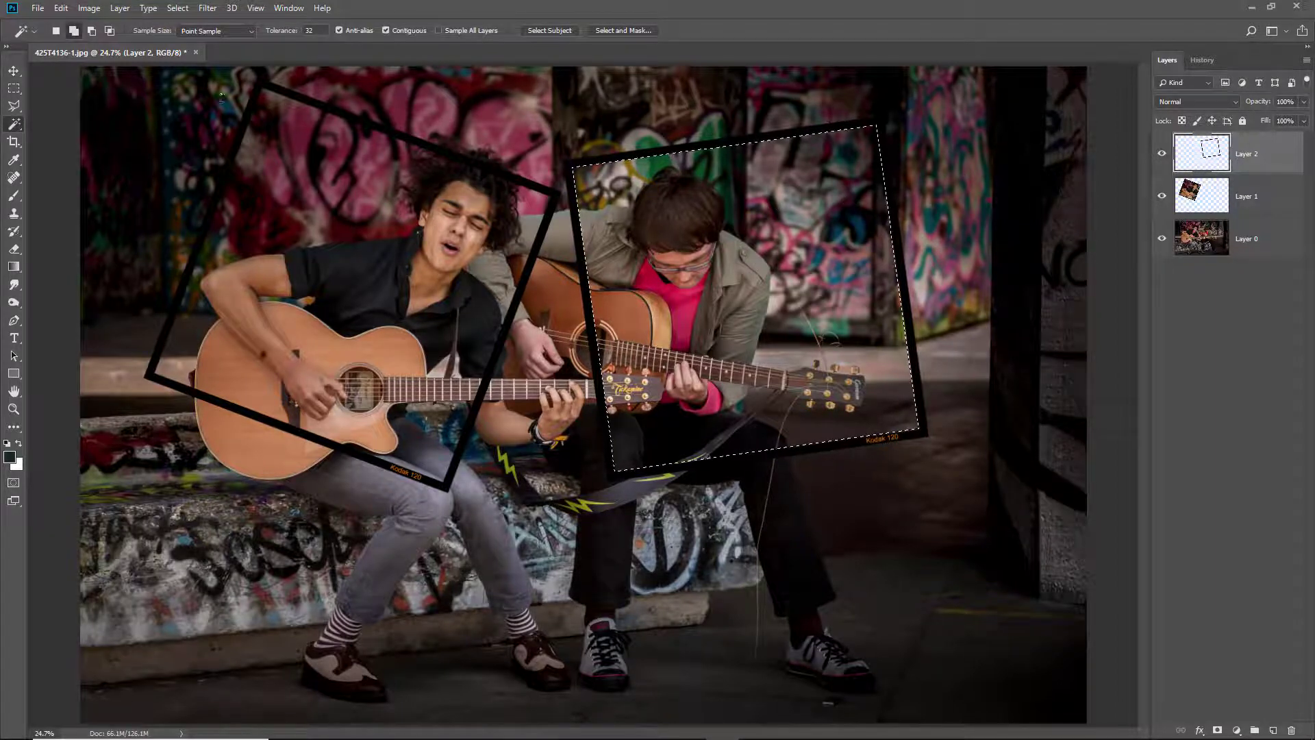
pyautogui.click(178, 8)
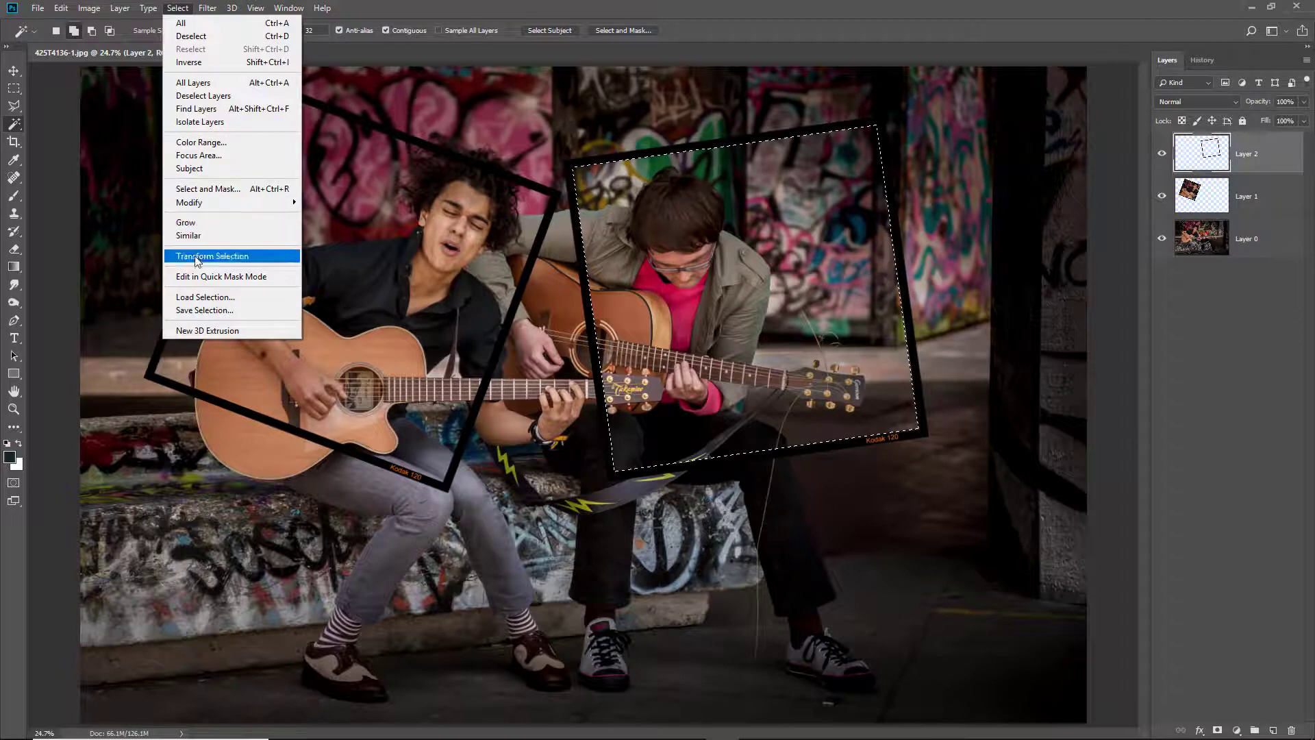
pyautogui.moveTo(270, 203)
pyautogui.click(328, 229)
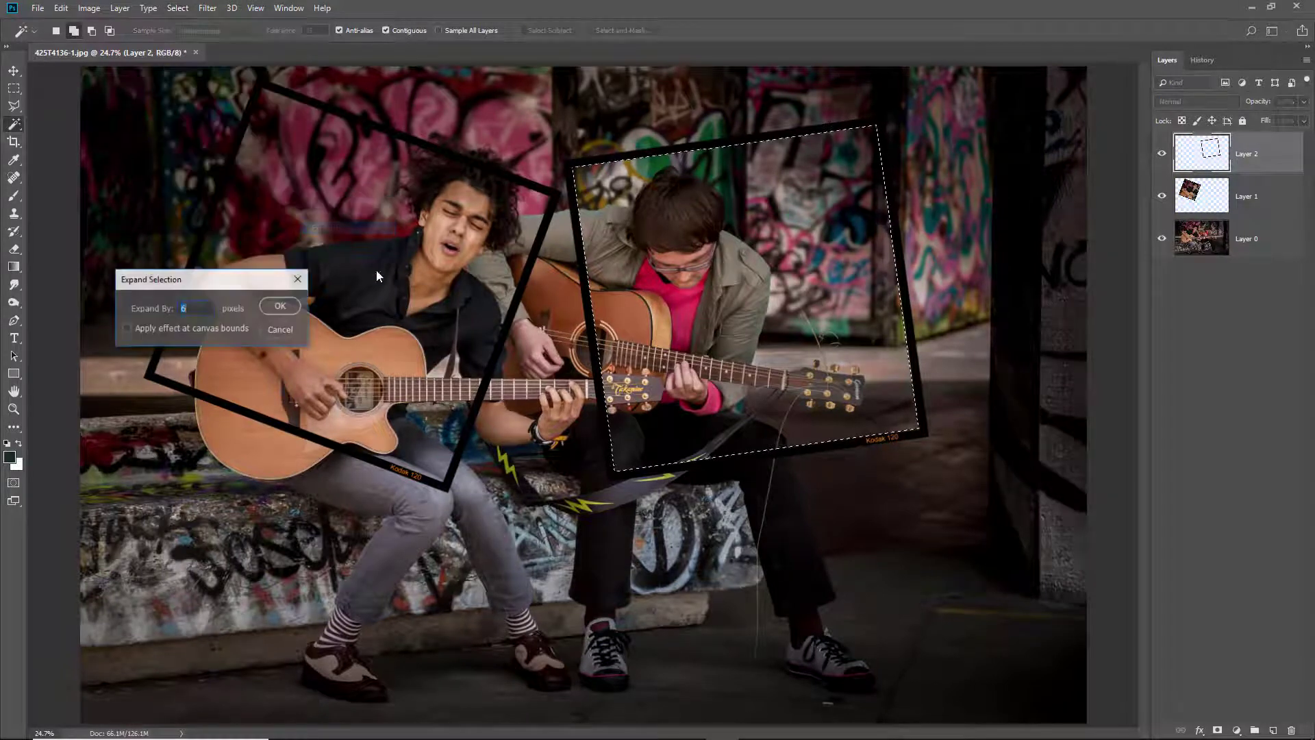
pyautogui.click(274, 305)
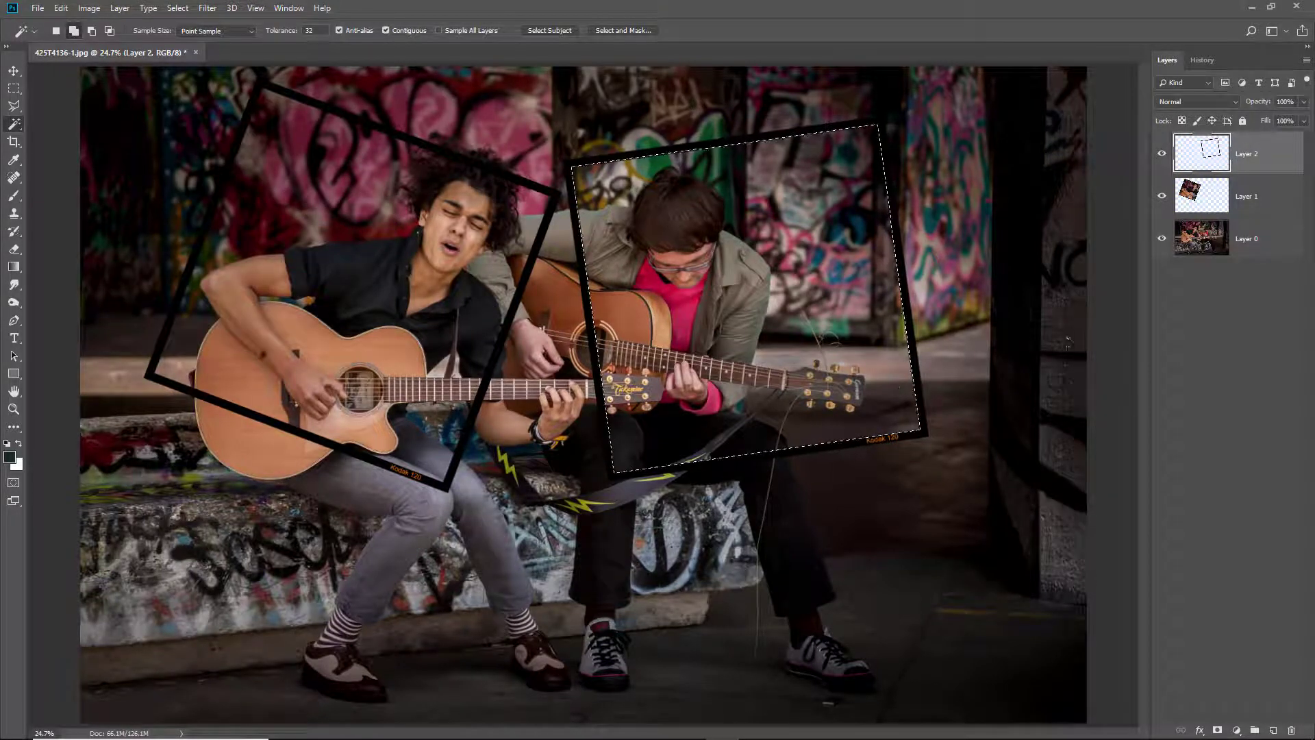
# Copy the selected area of Layer 0 to a new layer and place it directly beneath the second frame's layer.
pyautogui.click(1241, 239)
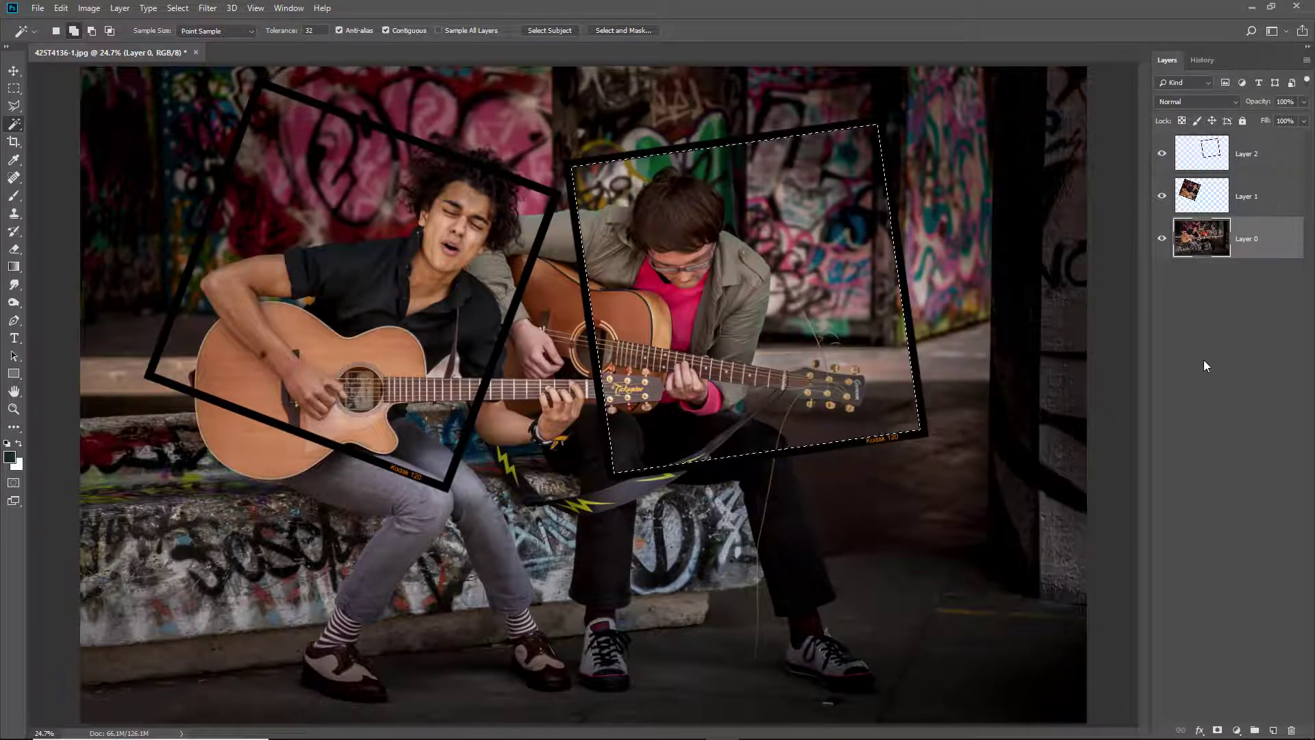
pyautogui.hotkey('ctrl', 'j')
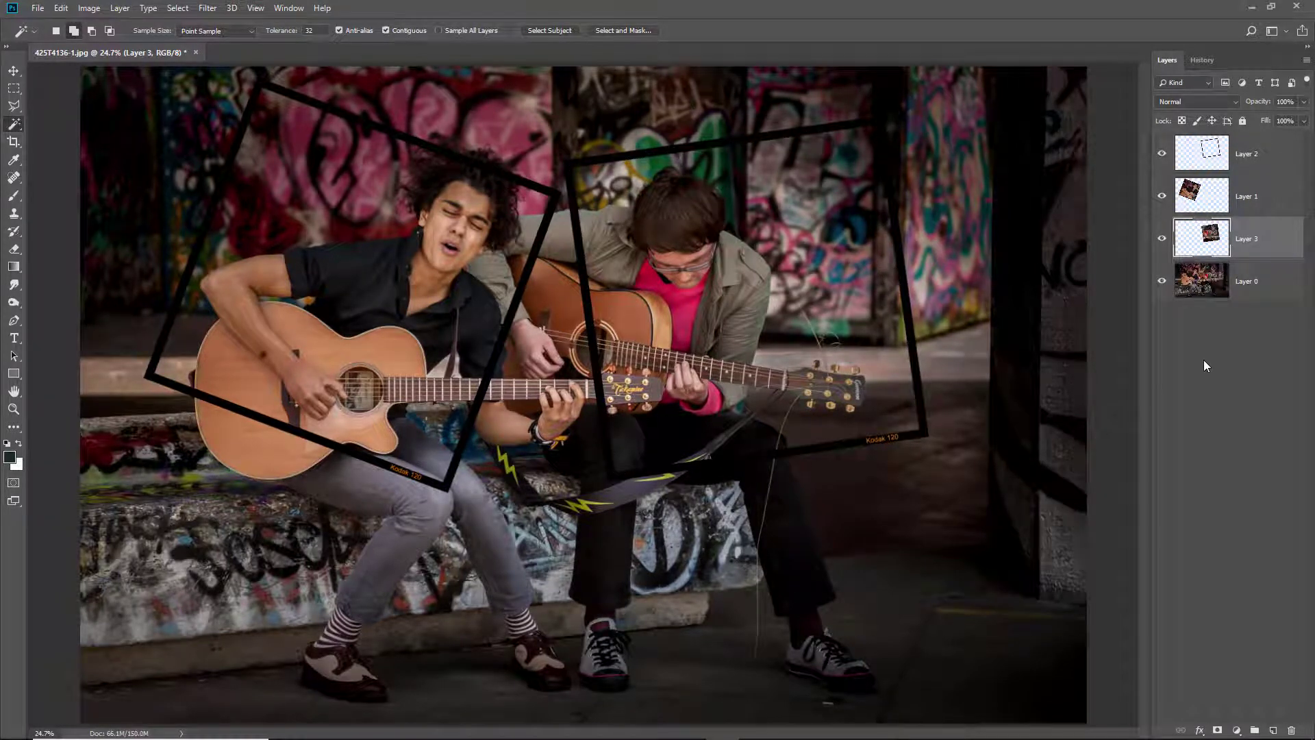
pyautogui.moveTo(1210, 237); pyautogui.dragTo(1247, 177)
# Merge the second frame on Layer 2 with its photo cutout and hide Layer 0 to check both framed pictures.
pyautogui.click(1256, 159)
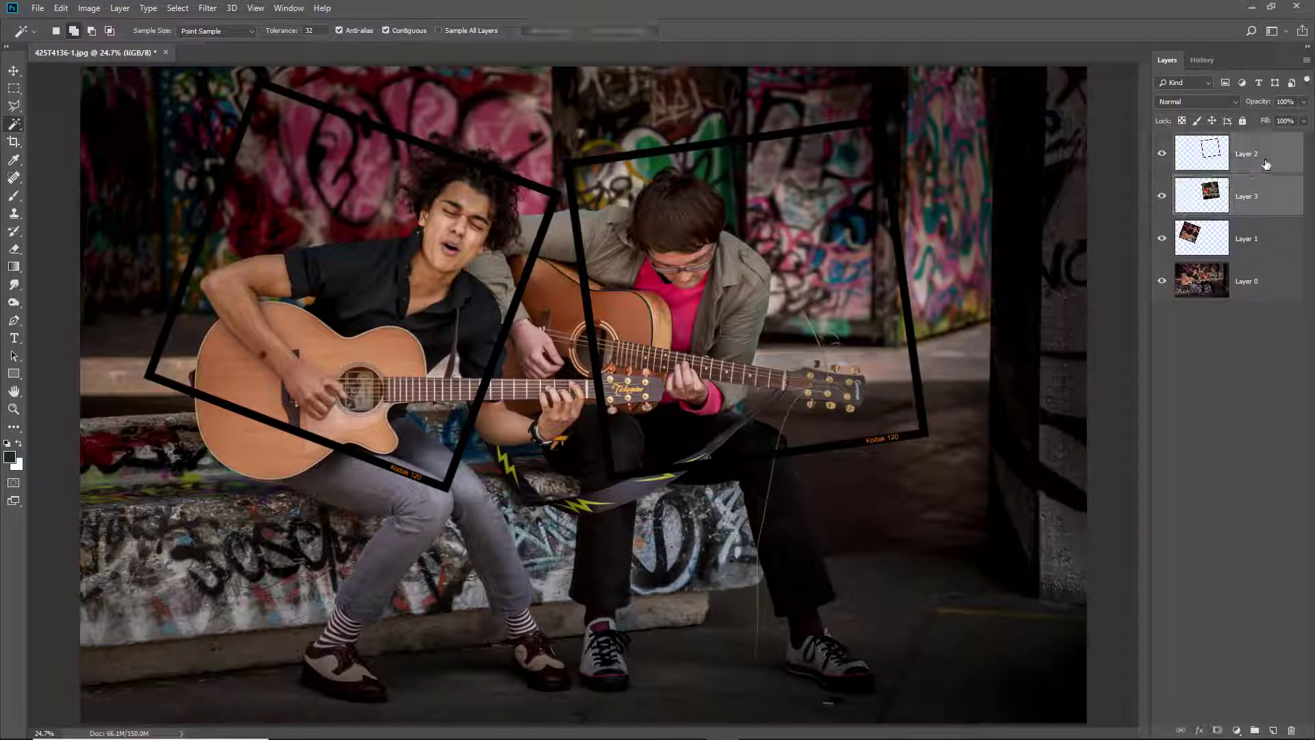
pyautogui.rightClick(1259, 156)
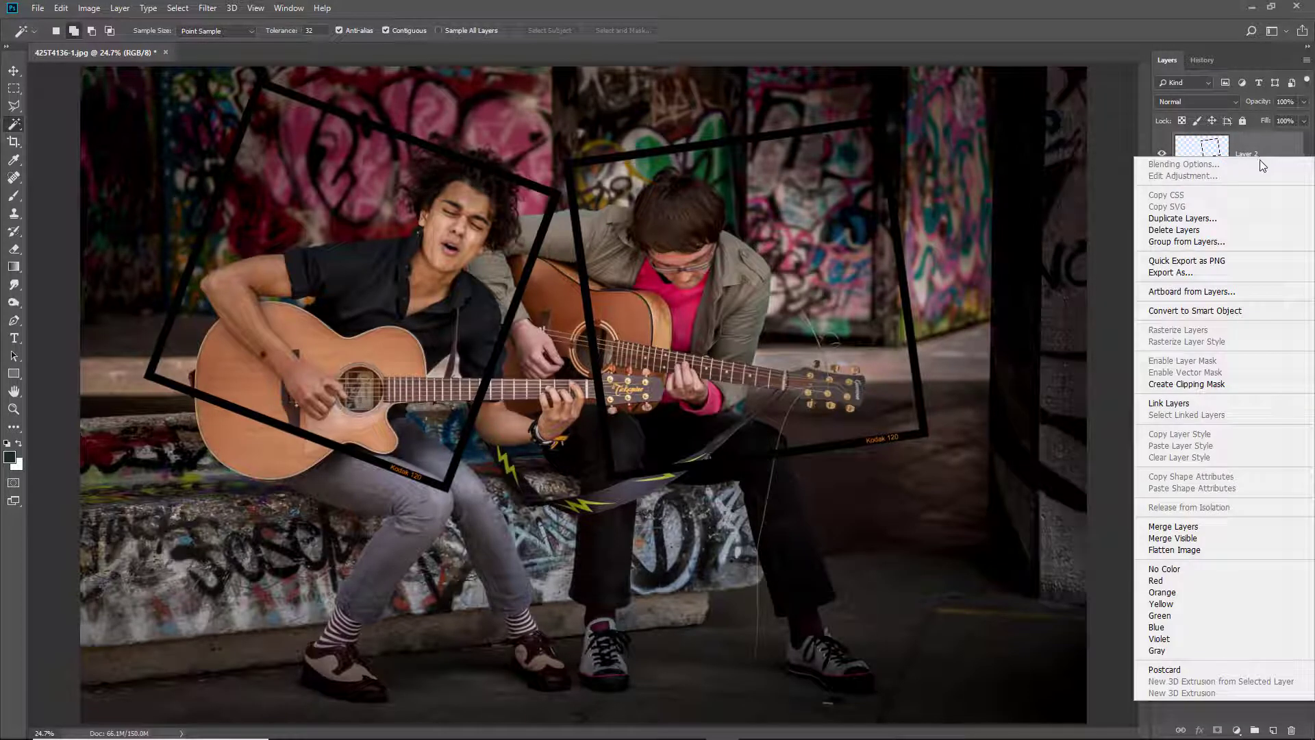
pyautogui.click(1199, 526)
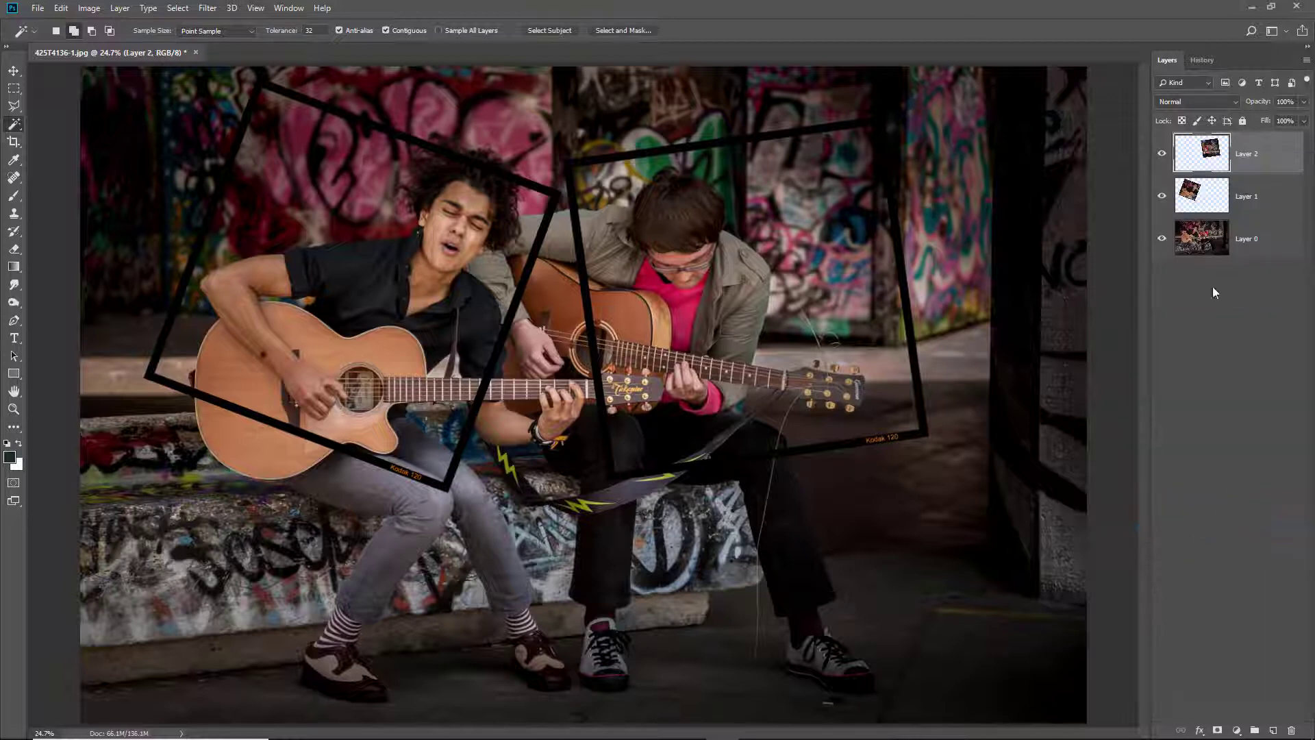
pyautogui.click(1163, 239)
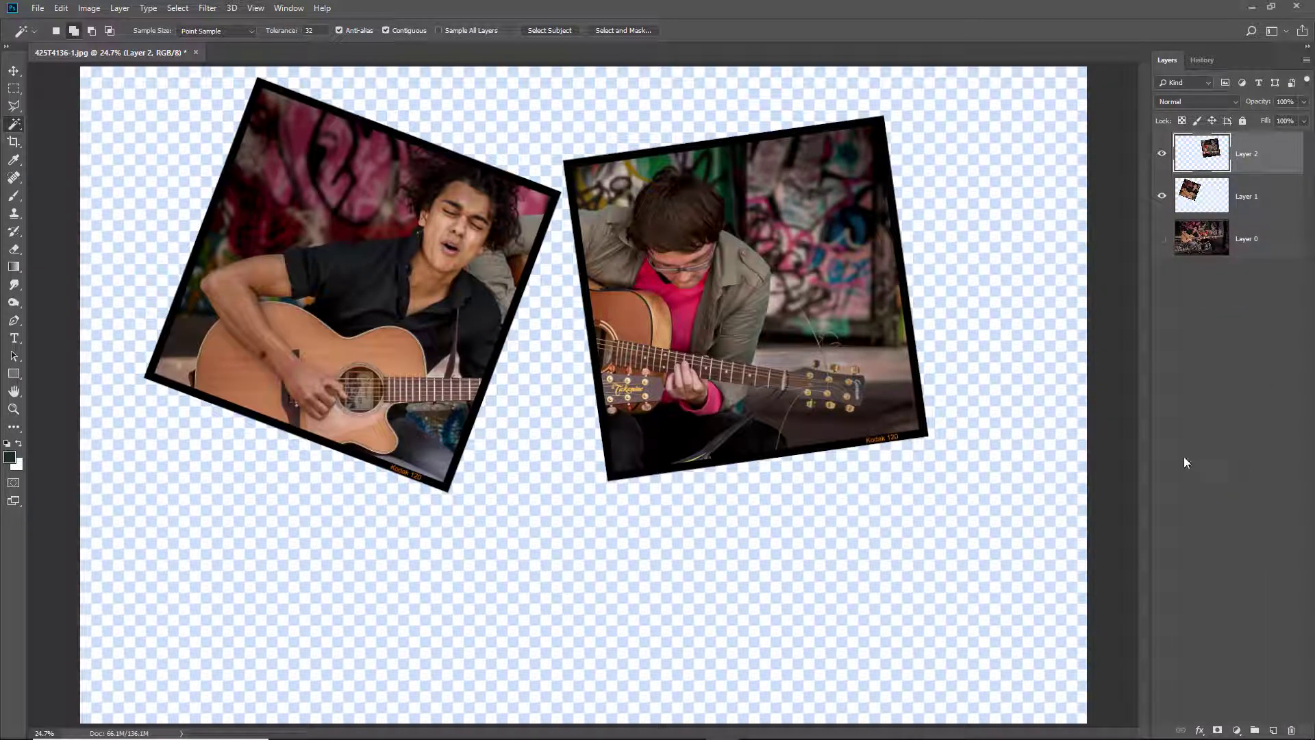
# With Layer 0 shown, rotate the small film frame on Layer 3 by about -8.4° and select its inside with the Magic Wand.
pyautogui.click(1161, 240)
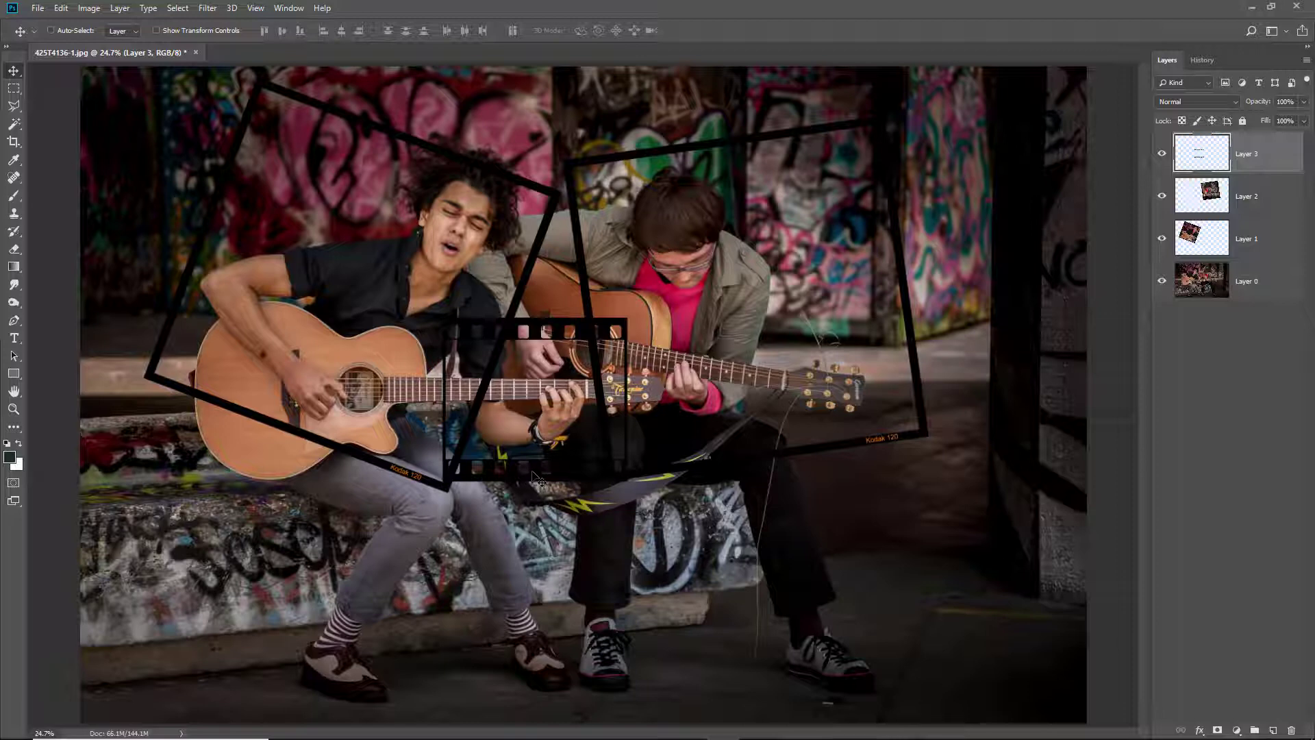
pyautogui.press('ctrl')
pyautogui.hotkey('ctrl', 't')
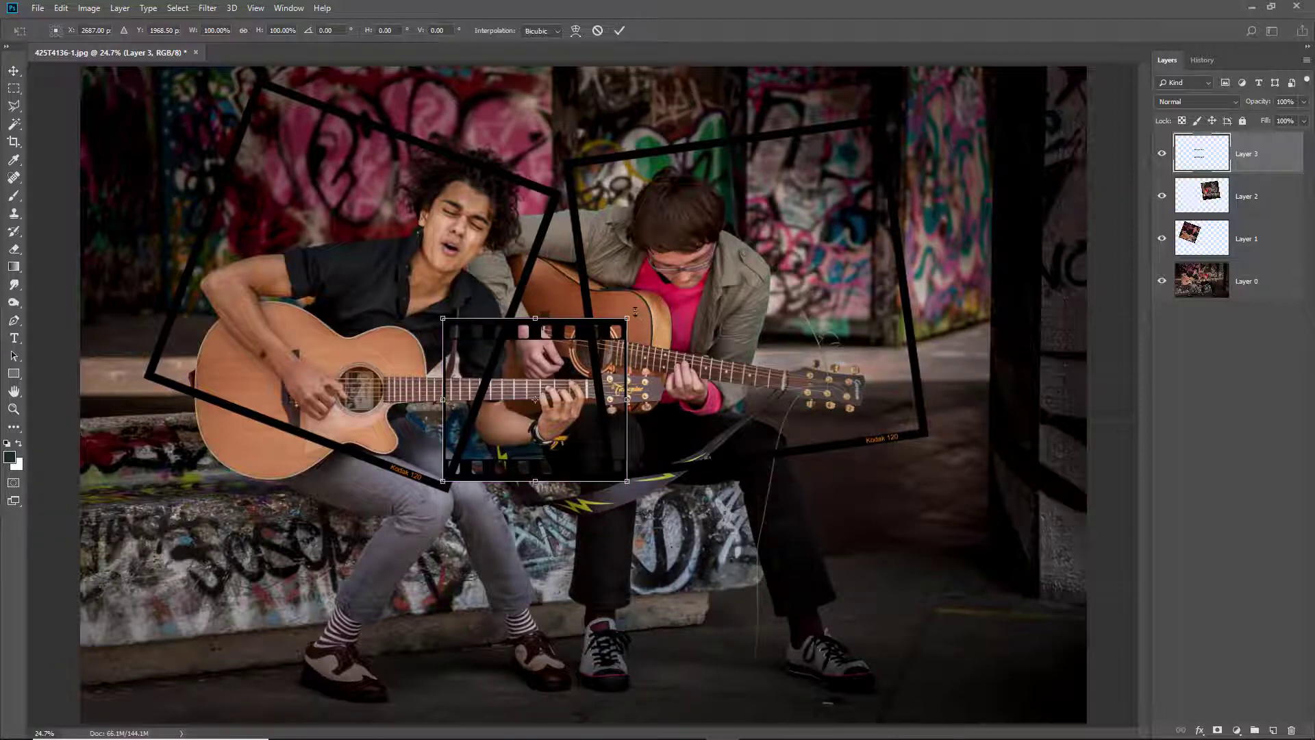
pyautogui.moveTo(636, 310); pyautogui.dragTo(624, 296)
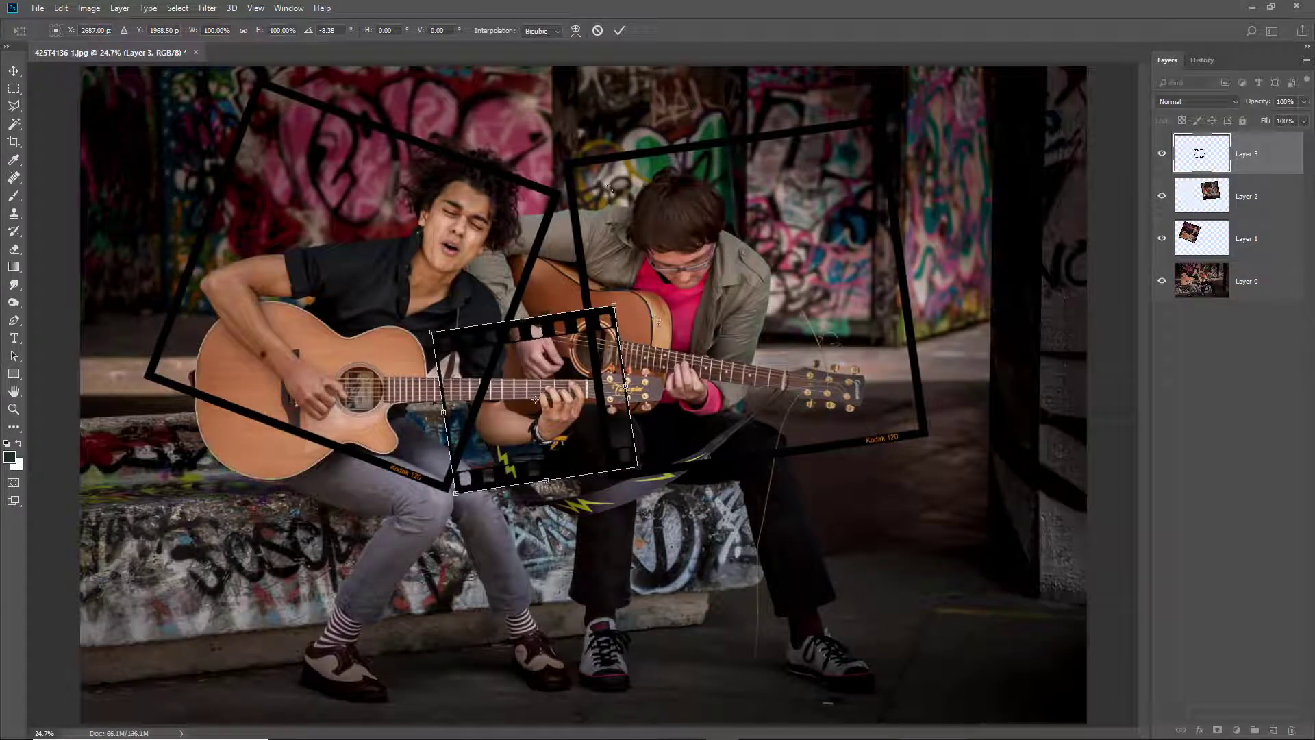
pyautogui.click(618, 30)
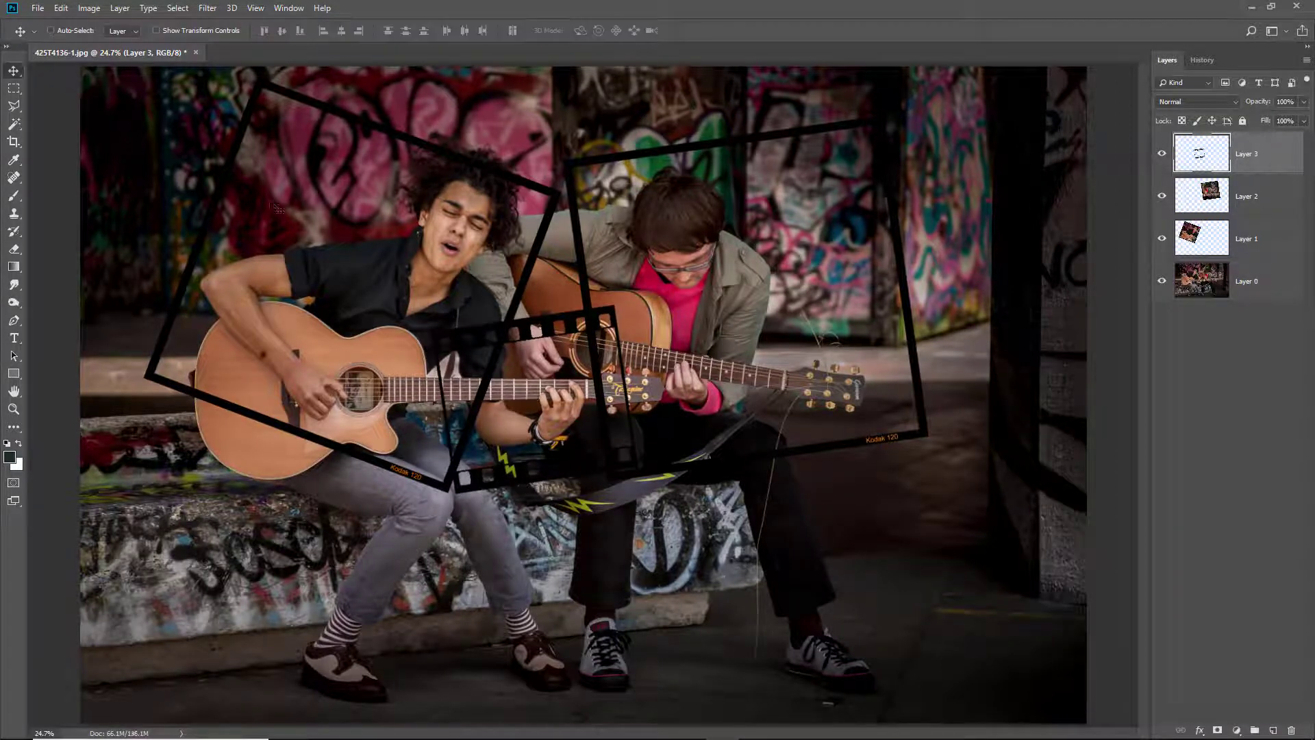
pyautogui.click(13, 124)
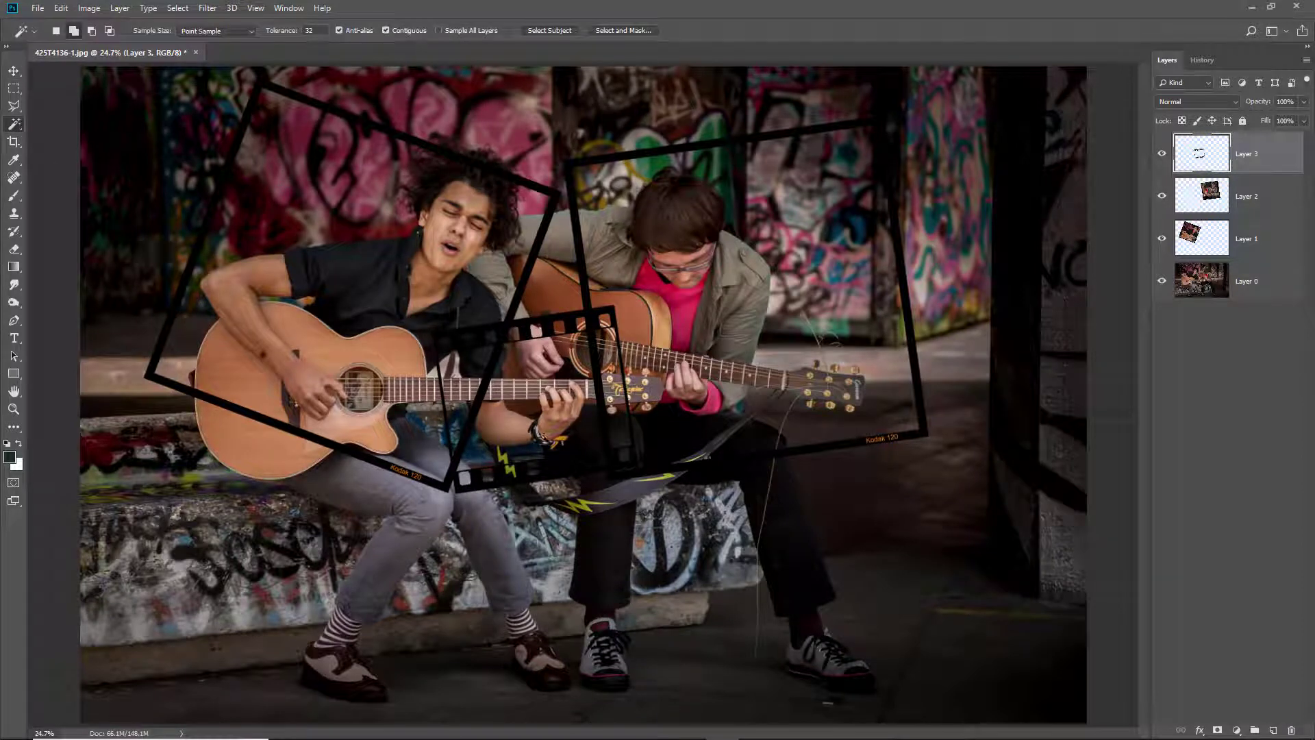
pyautogui.click(521, 449)
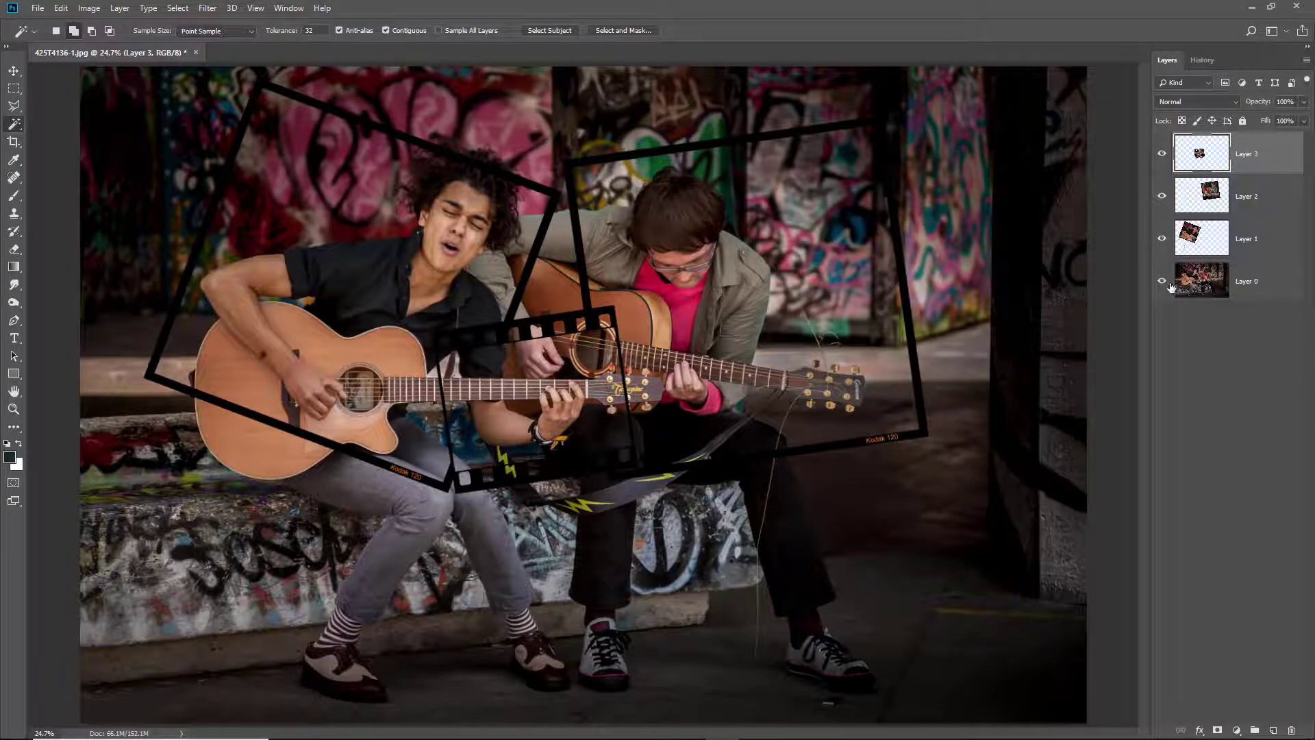
# Move the framed picture of the singing guitarist on Layer 1 slightly up and to the left.
pyautogui.click(1241, 244)
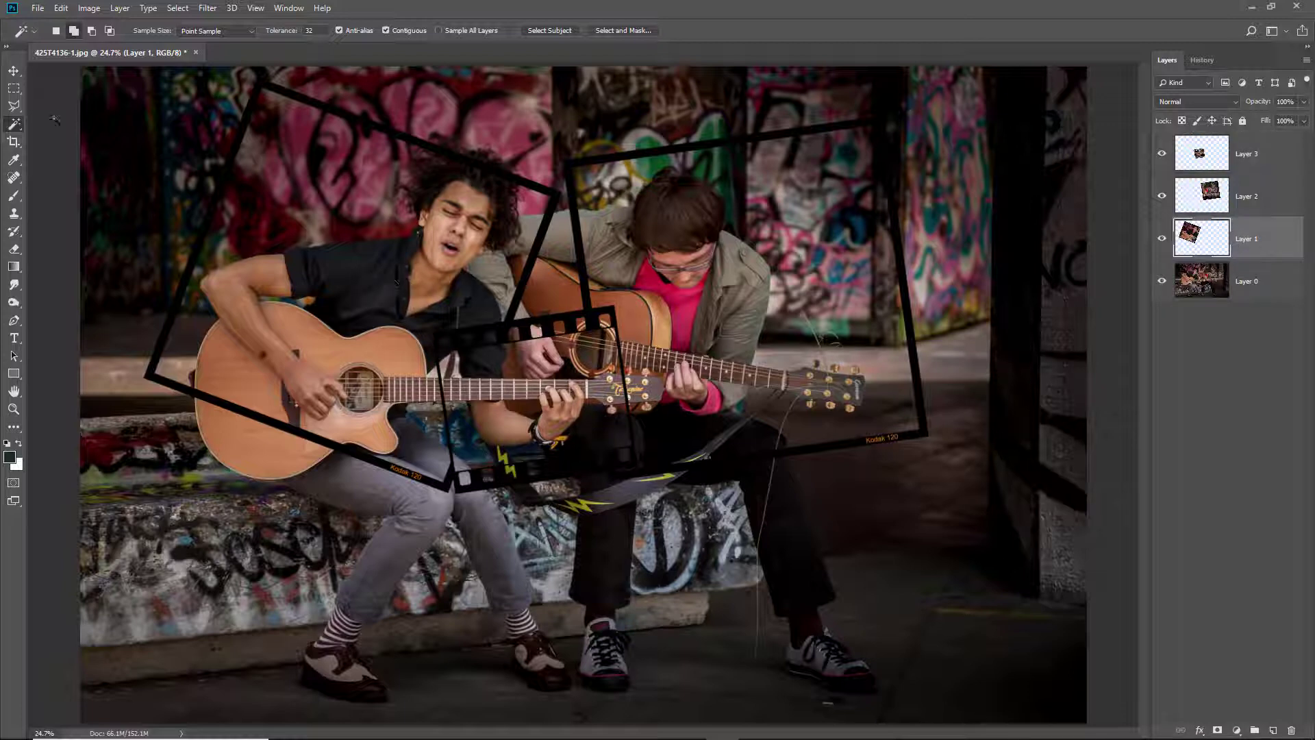
pyautogui.click(13, 70)
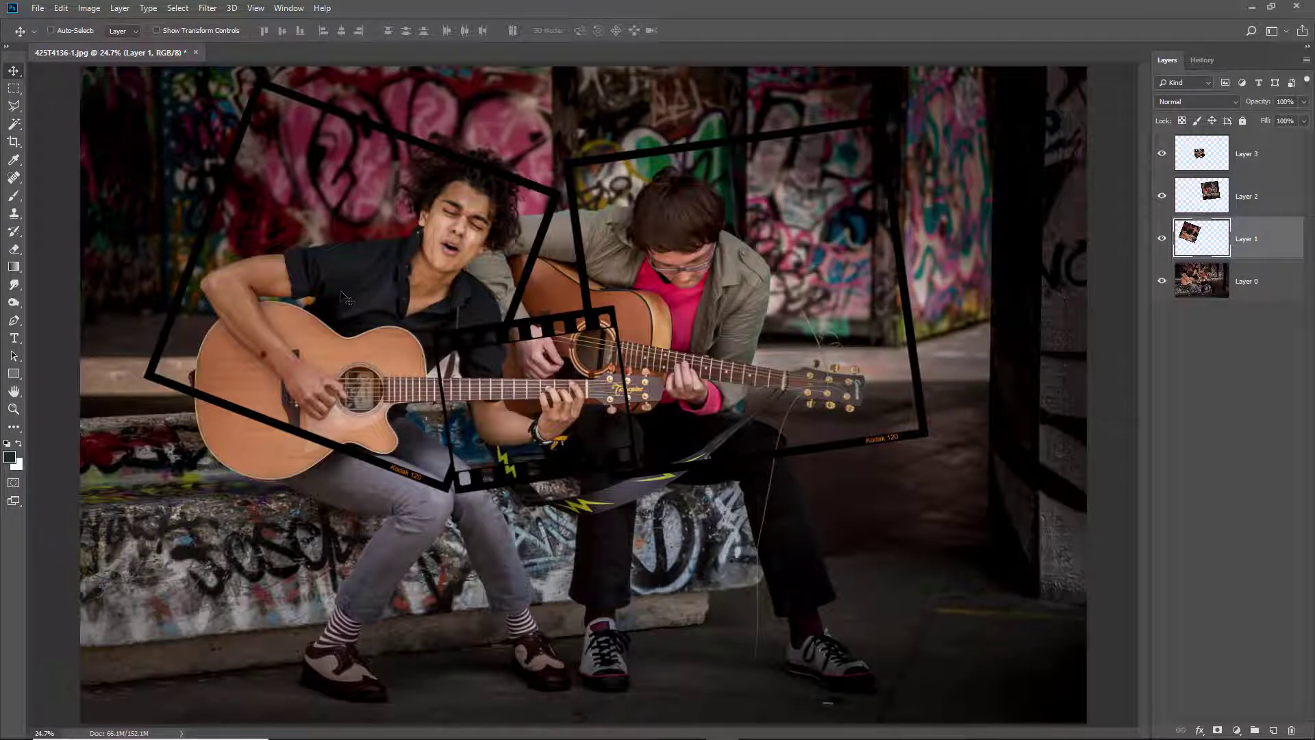
pyautogui.moveTo(341, 295); pyautogui.dragTo(312, 283)
# Move the framed picture on Layer 2 slightly to the right and rotate it by about -10.25°.
pyautogui.click(1208, 219)
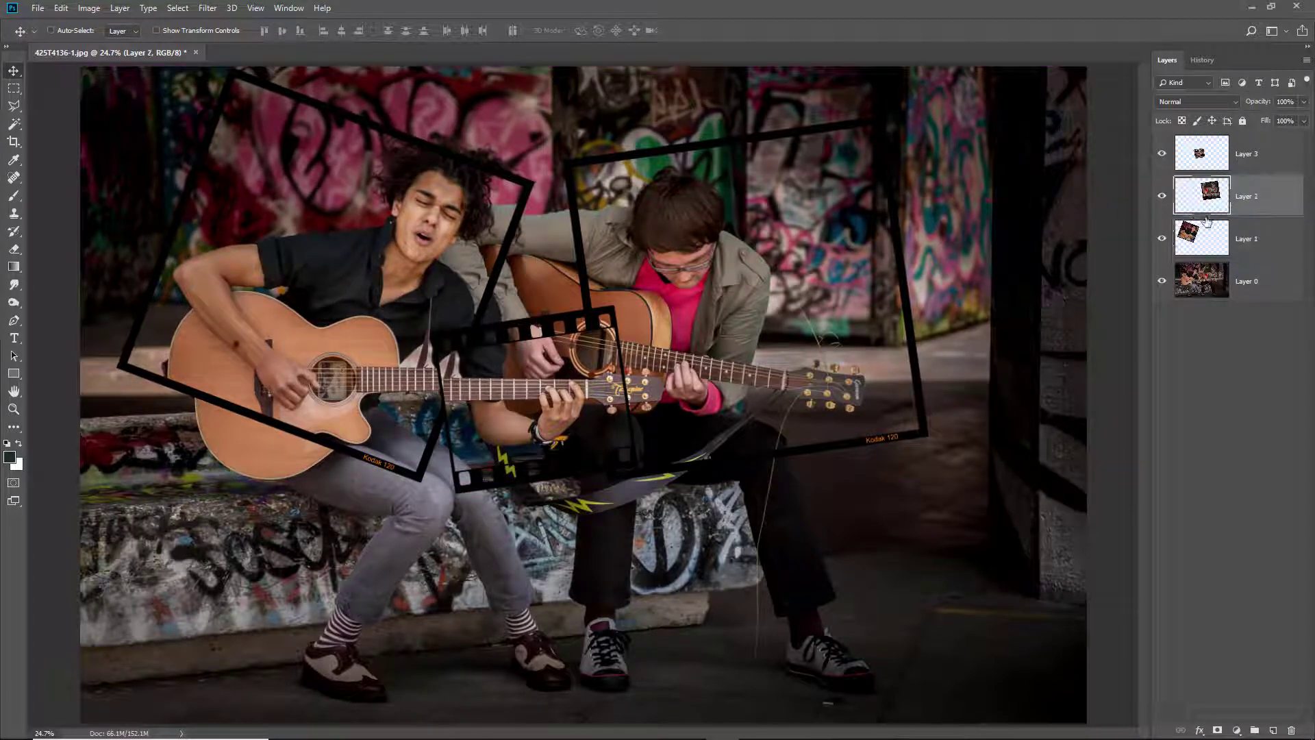
pyautogui.moveTo(758, 301); pyautogui.dragTo(795, 293)
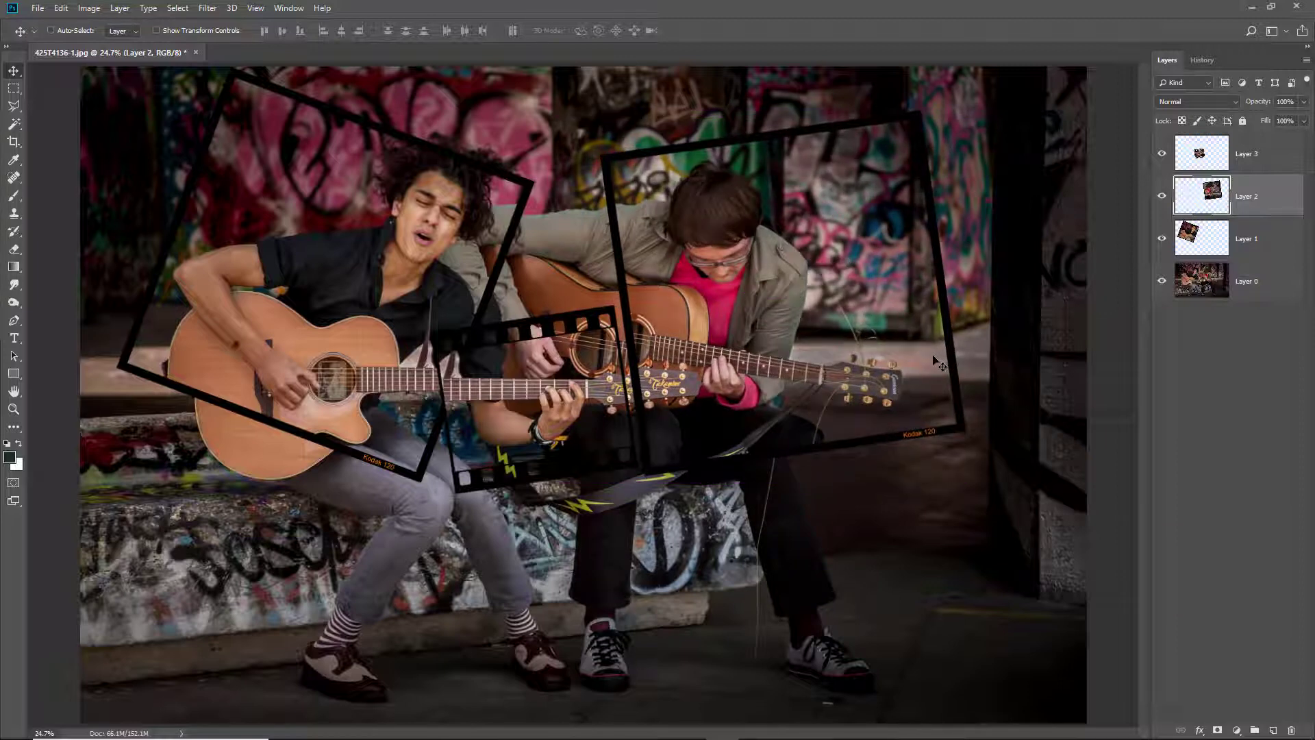
pyautogui.hotkey('ctrl', 't')
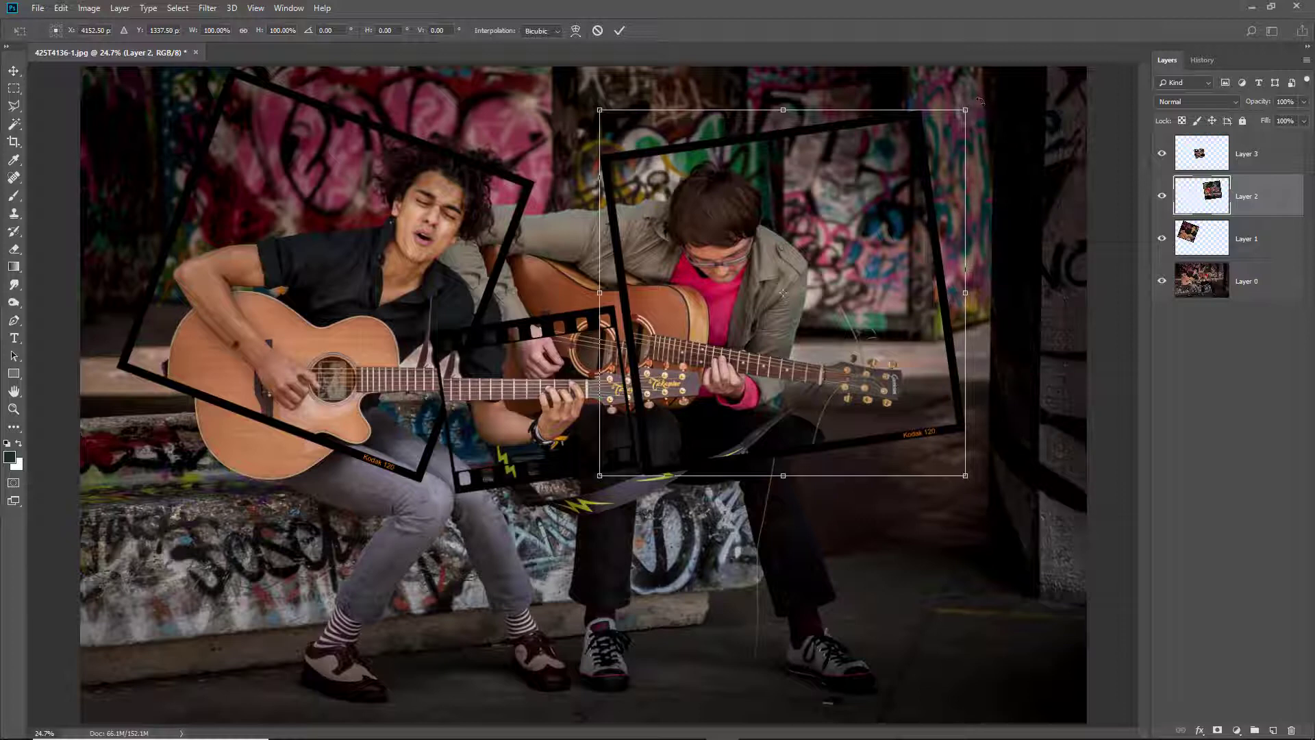
pyautogui.moveTo(978, 101); pyautogui.dragTo(910, 144)
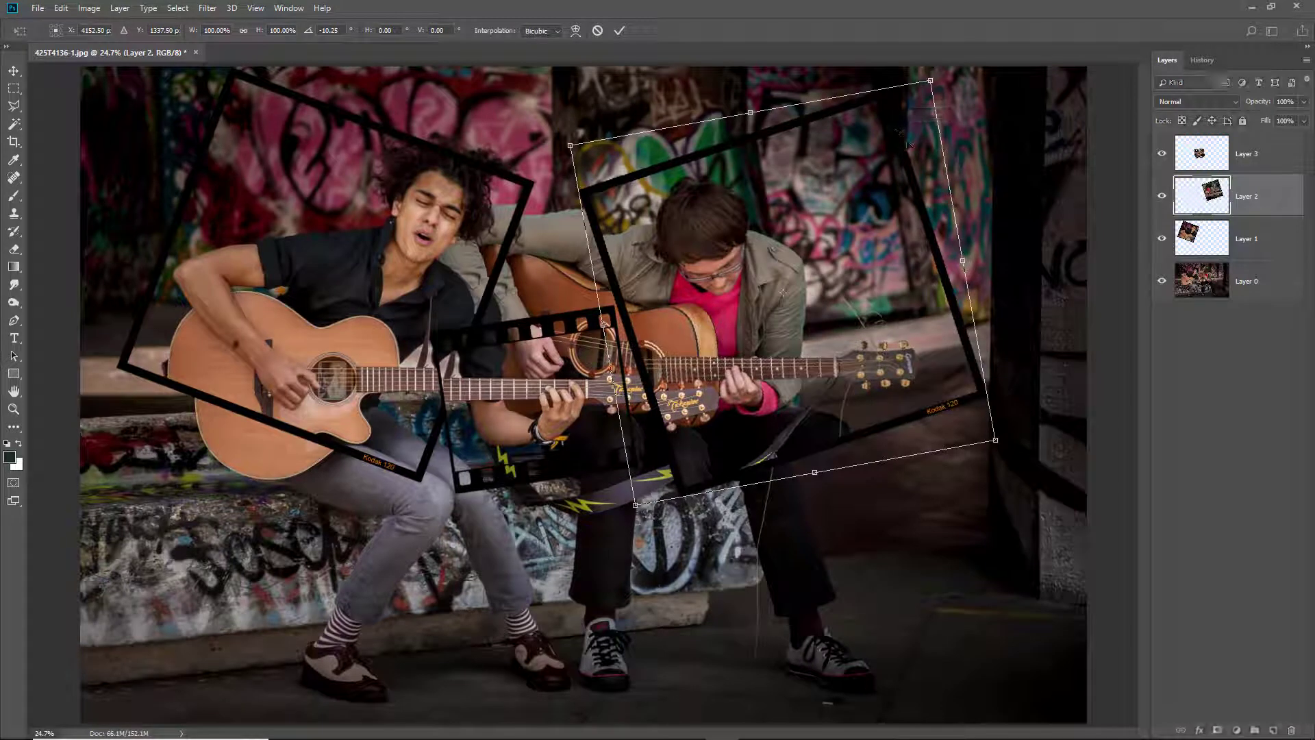
pyautogui.click(619, 30)
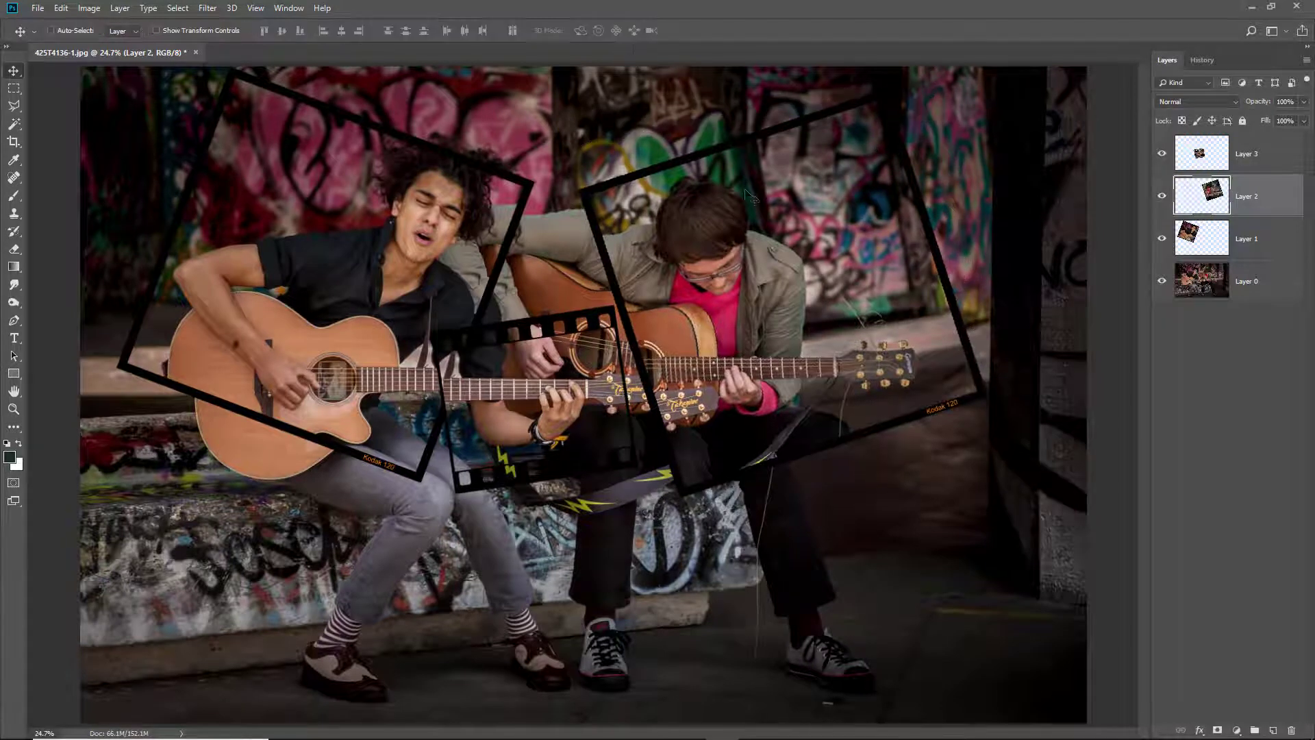
# Place the small film frame on Layer 3 between the two large frames and level it with a rotation of about 8.5°.
pyautogui.click(1248, 162)
pyautogui.moveTo(558, 438); pyautogui.dragTo(569, 451)
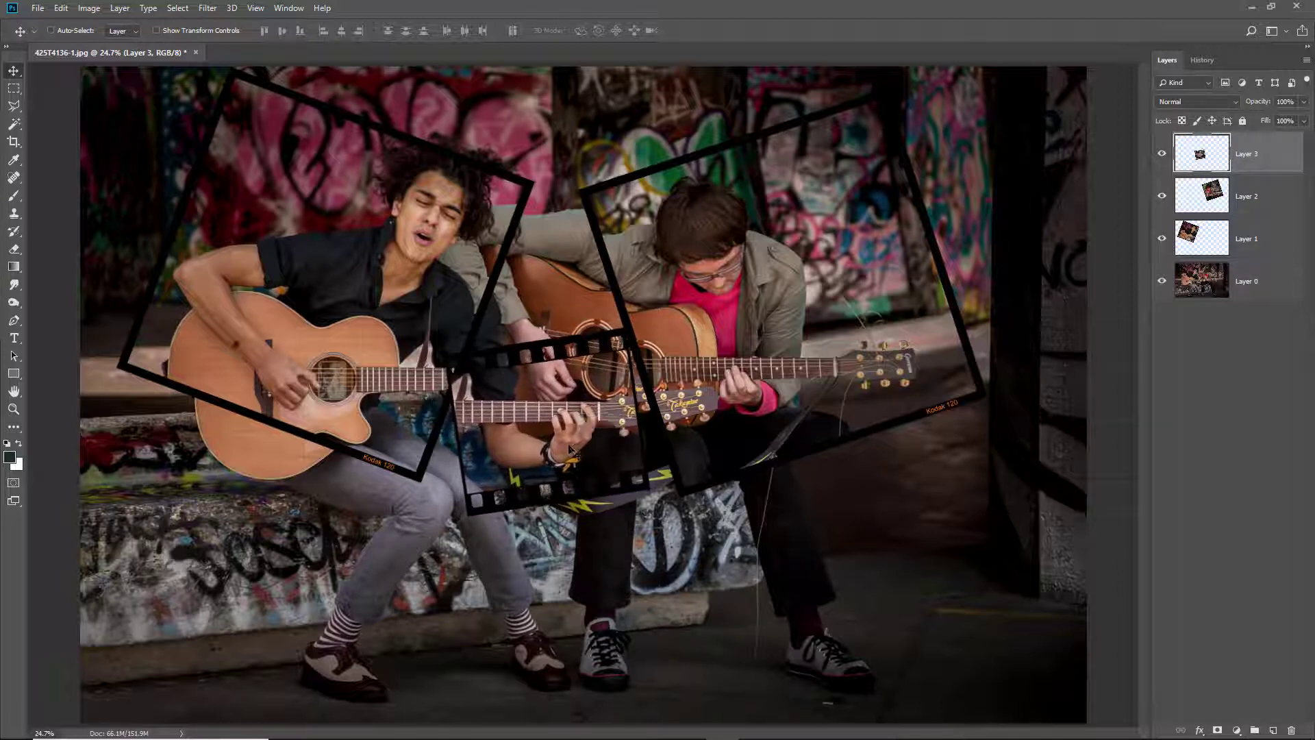
pyautogui.hotkey('ctrl', 't')
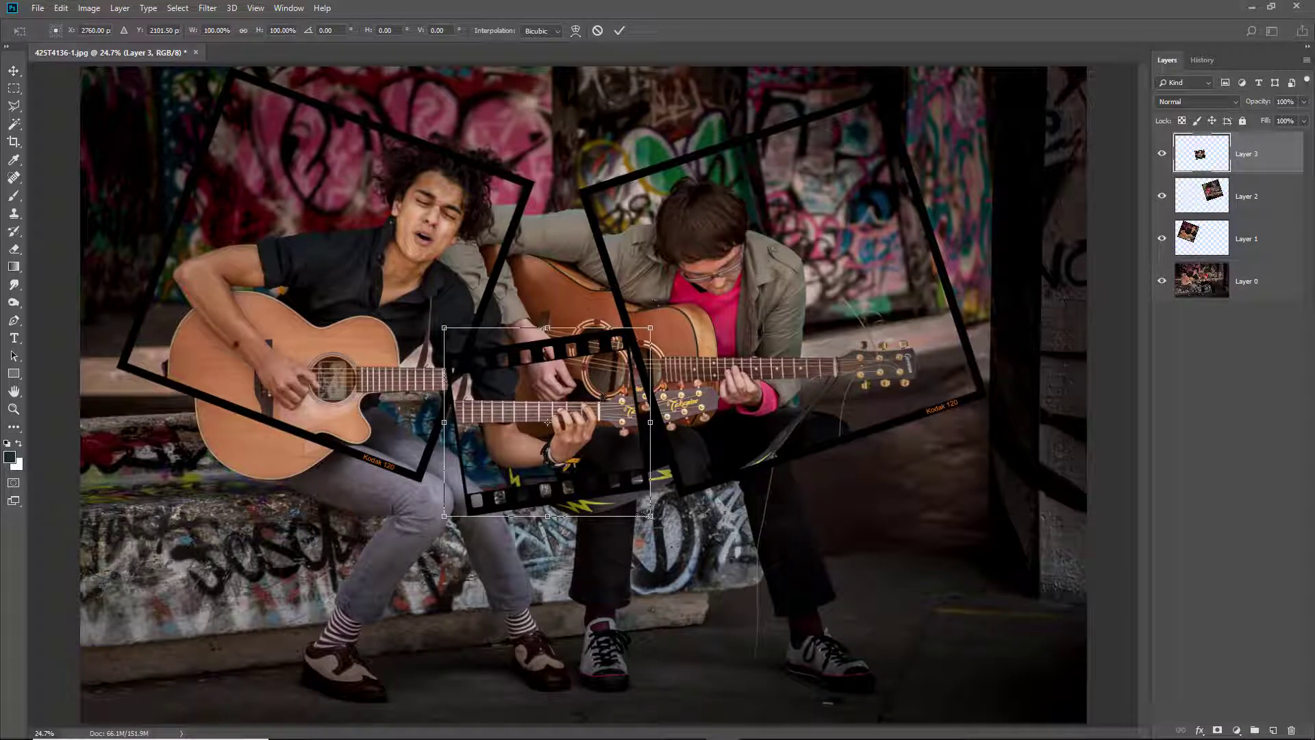
pyautogui.moveTo(658, 314); pyautogui.dragTo(640, 293)
pyautogui.moveTo(564, 452)
pyautogui.mouseDown()
pyautogui.moveTo(569, 400)
pyautogui.moveTo(567, 434)
pyautogui.mouseUp()
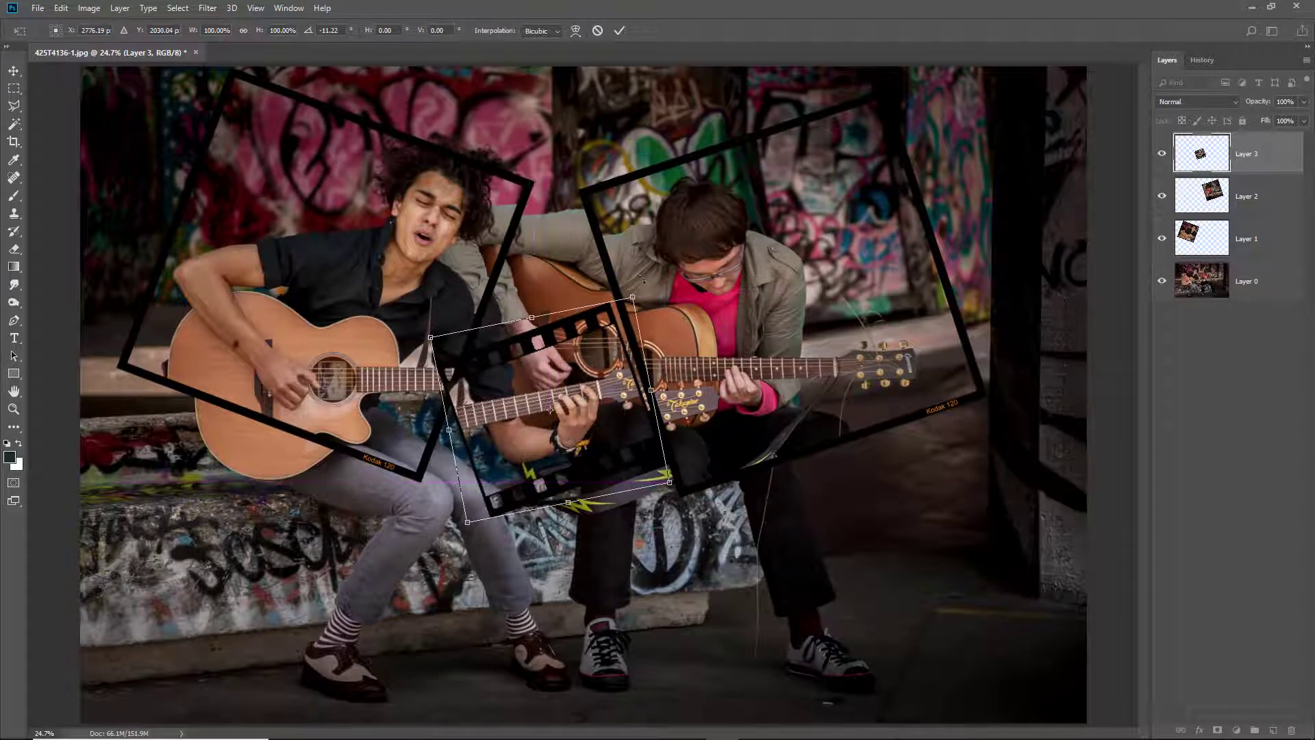
pyautogui.moveTo(644, 282); pyautogui.dragTo(681, 323)
pyautogui.moveTo(586, 417); pyautogui.dragTo(593, 374)
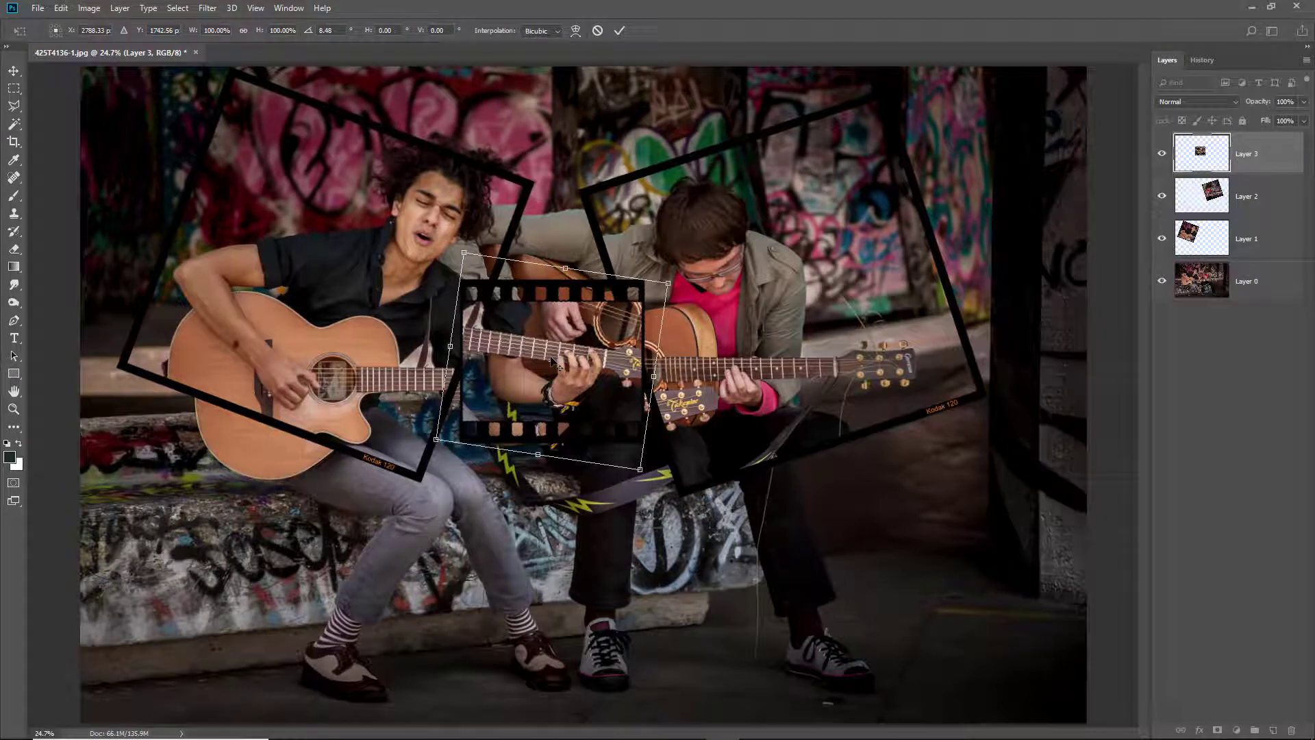
pyautogui.press('Return')
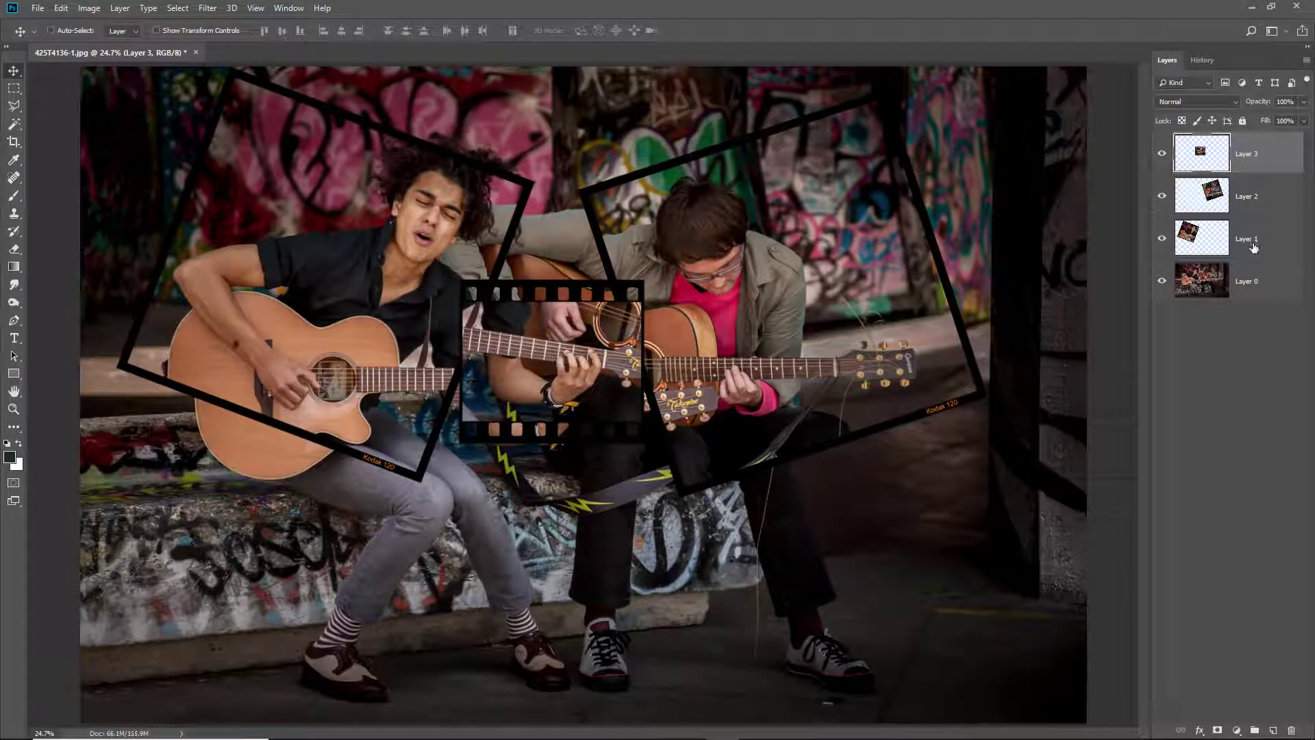
# Hide Layer 0, restack Layer 2 and Layer 1 above Layer 3, and show Layer 0 again.
pyautogui.click(1163, 281)
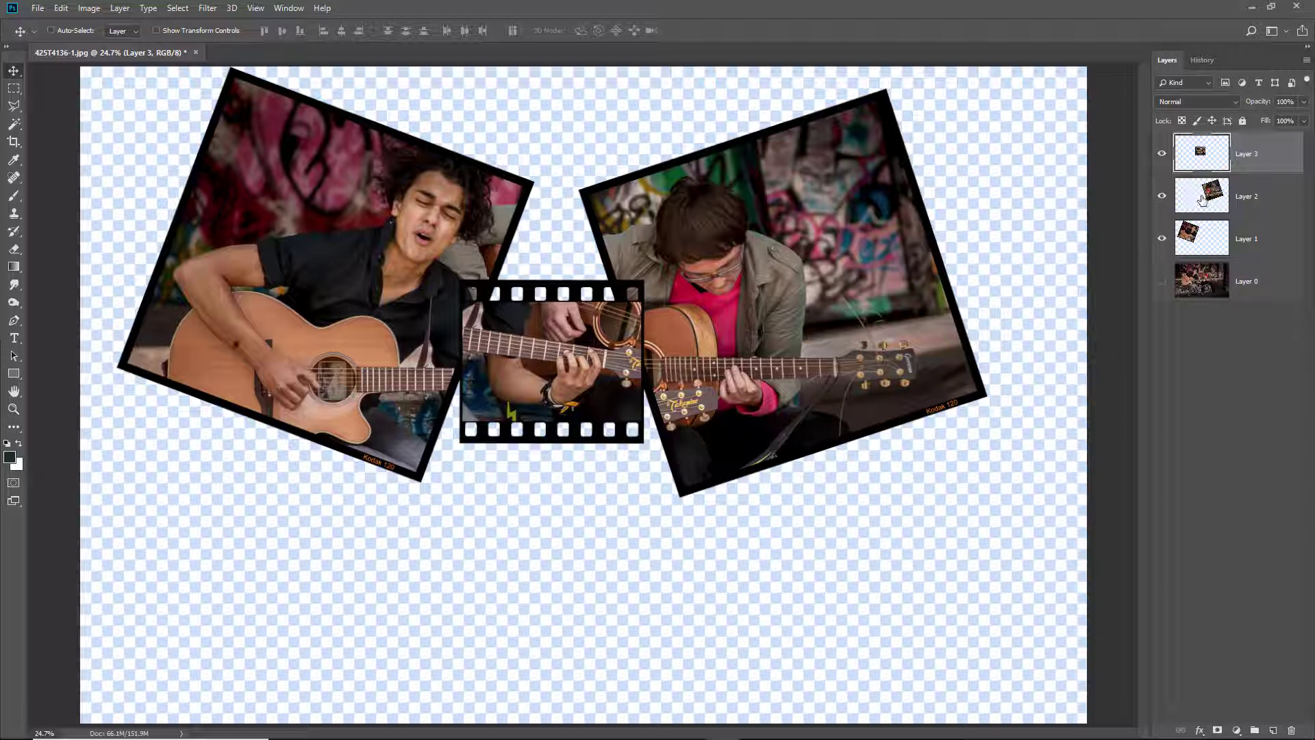
pyautogui.moveTo(1211, 195); pyautogui.dragTo(1205, 147)
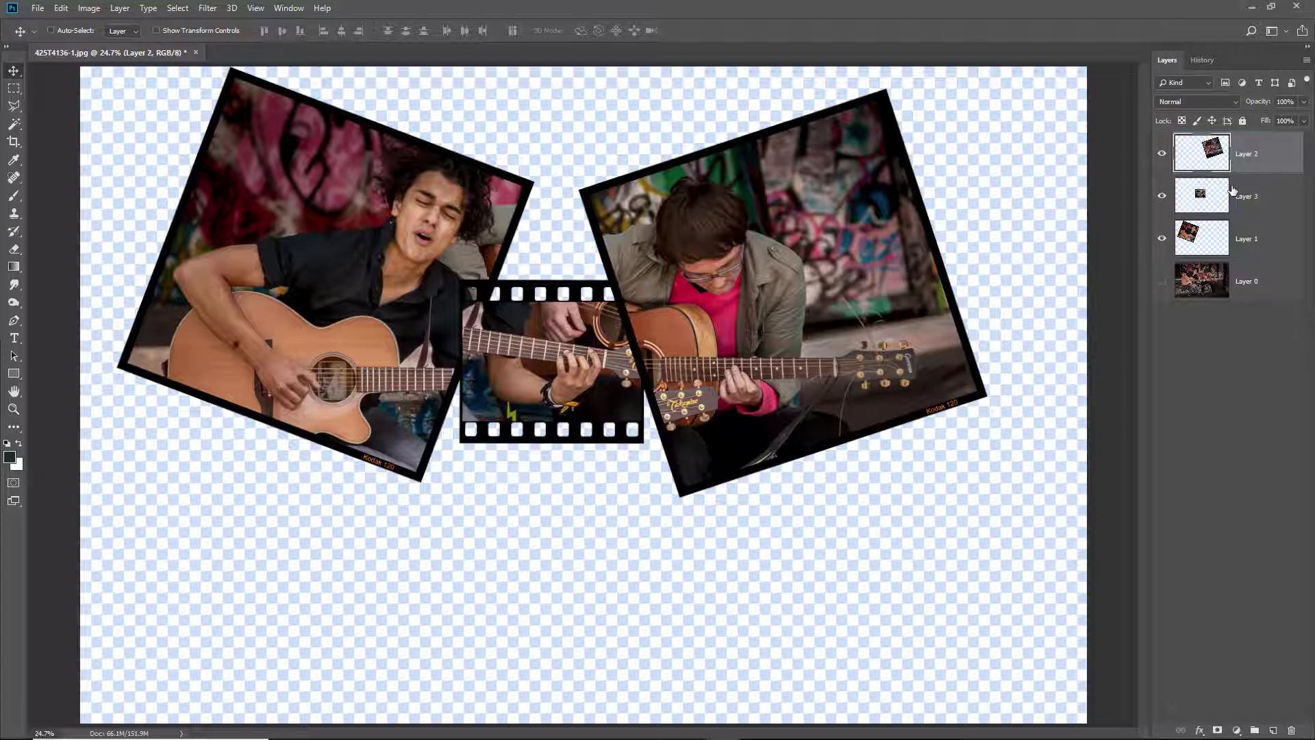
pyautogui.moveTo(1207, 236); pyautogui.dragTo(1209, 180)
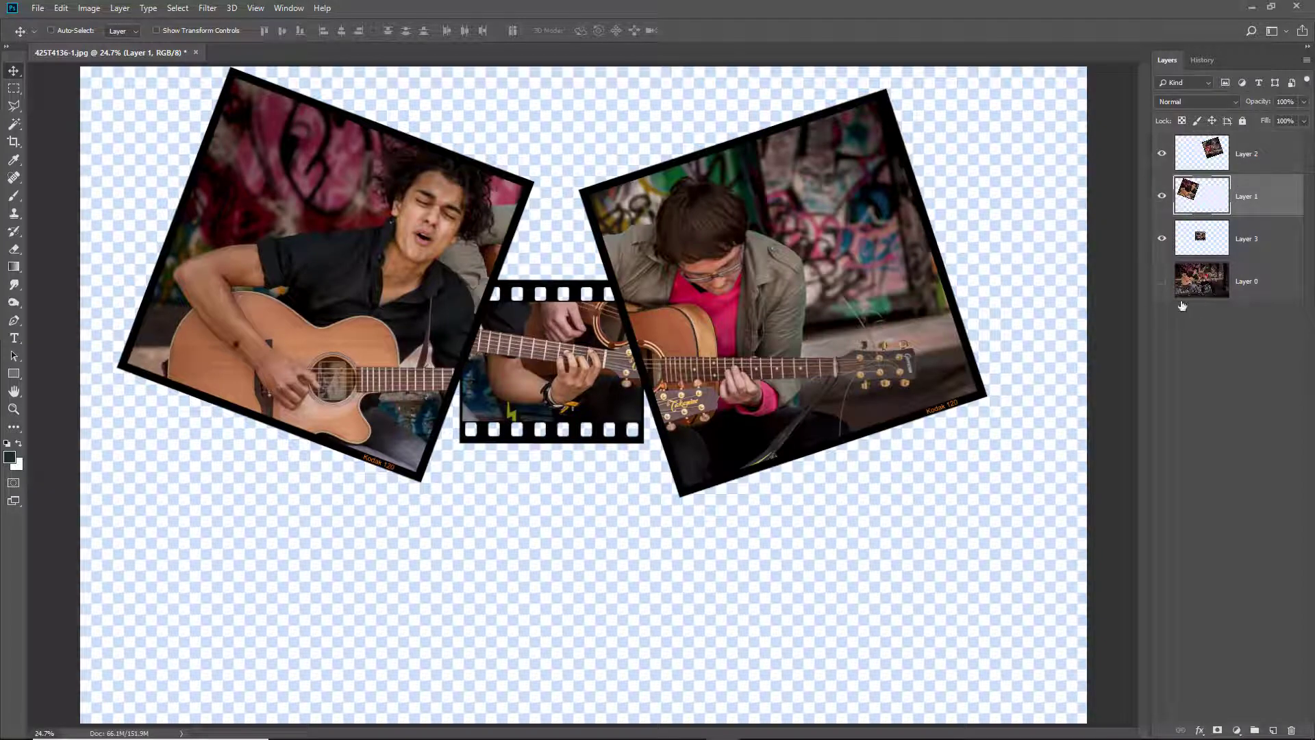
pyautogui.click(1161, 281)
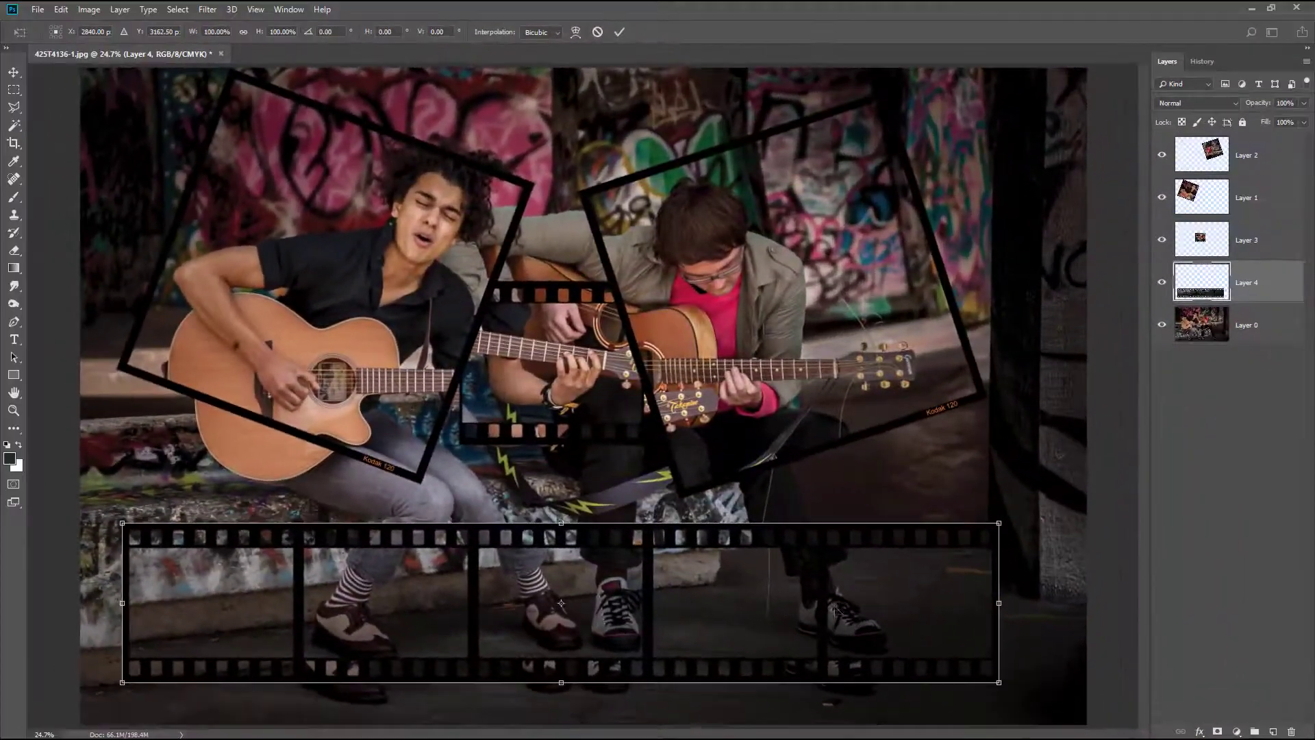
# Place the long film strip on Layer 4 over the guitarists' feet, rotate it by about 3.3°, and check it with Layer 0 hidden.
pyautogui.moveTo(760, 611); pyautogui.dragTo(743, 659)
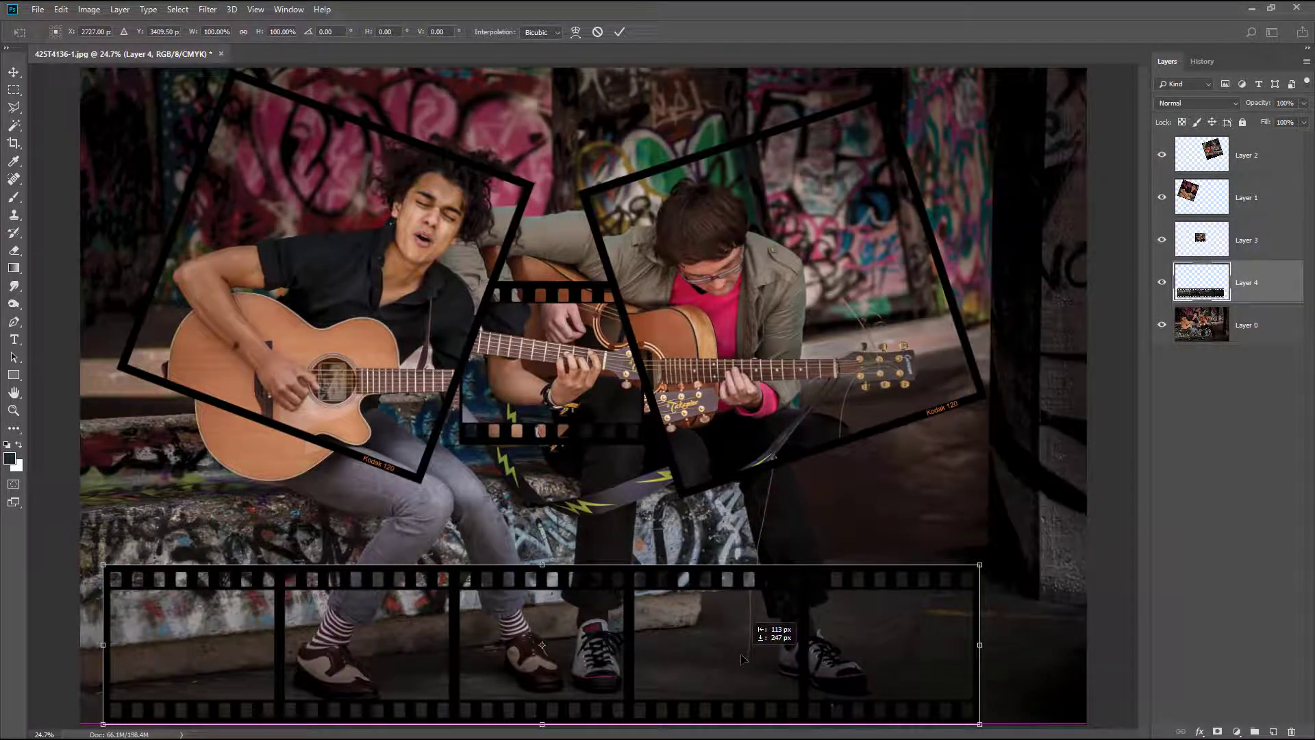
pyautogui.moveTo(743, 659); pyautogui.dragTo(767, 564)
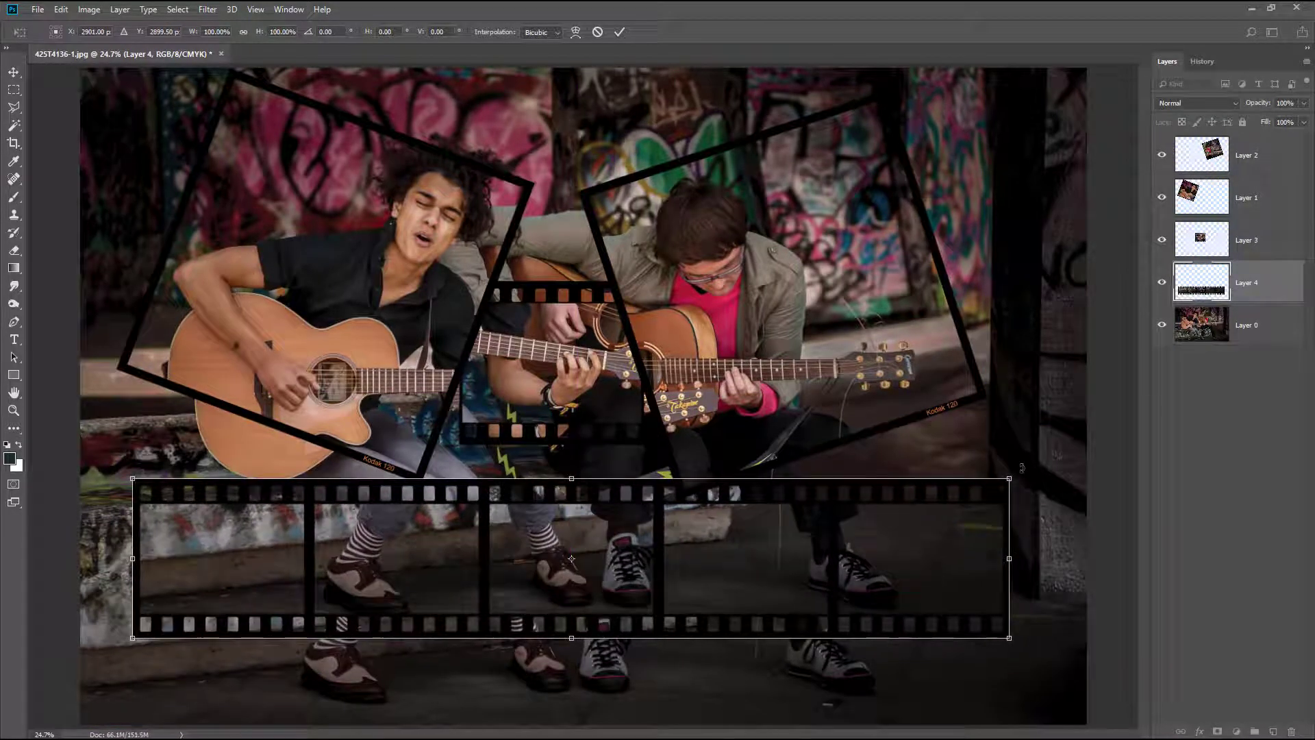
pyautogui.moveTo(1024, 467); pyautogui.dragTo(1027, 493)
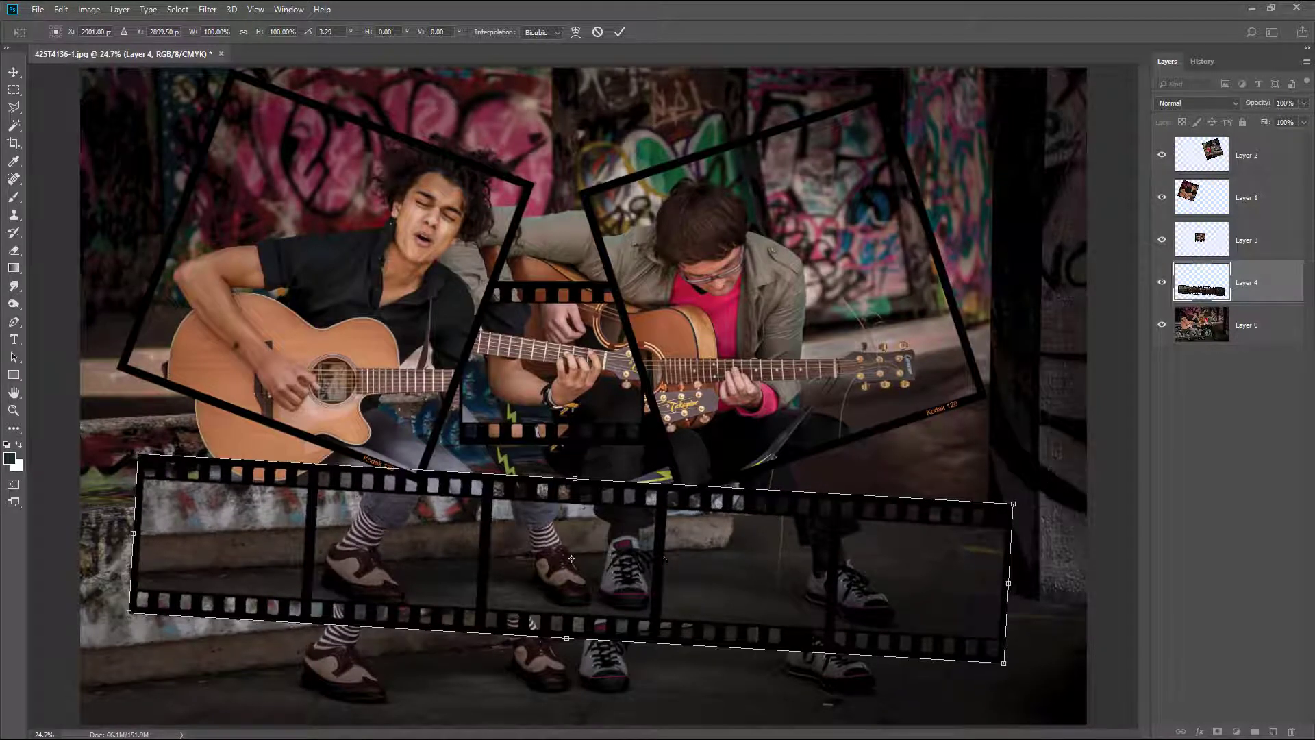
pyautogui.moveTo(649, 566)
pyautogui.mouseDown()
pyautogui.moveTo(649, 587)
pyautogui.moveTo(649, 560)
pyautogui.mouseUp()
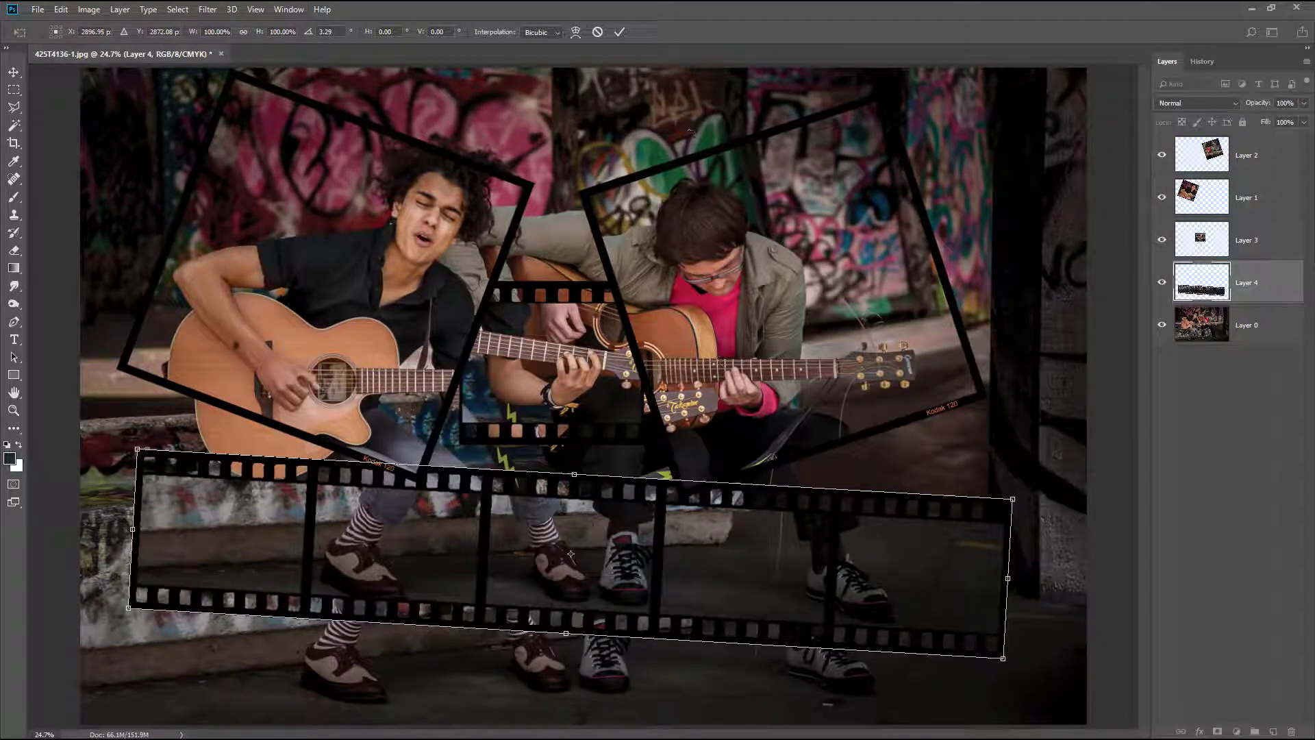
pyautogui.click(619, 32)
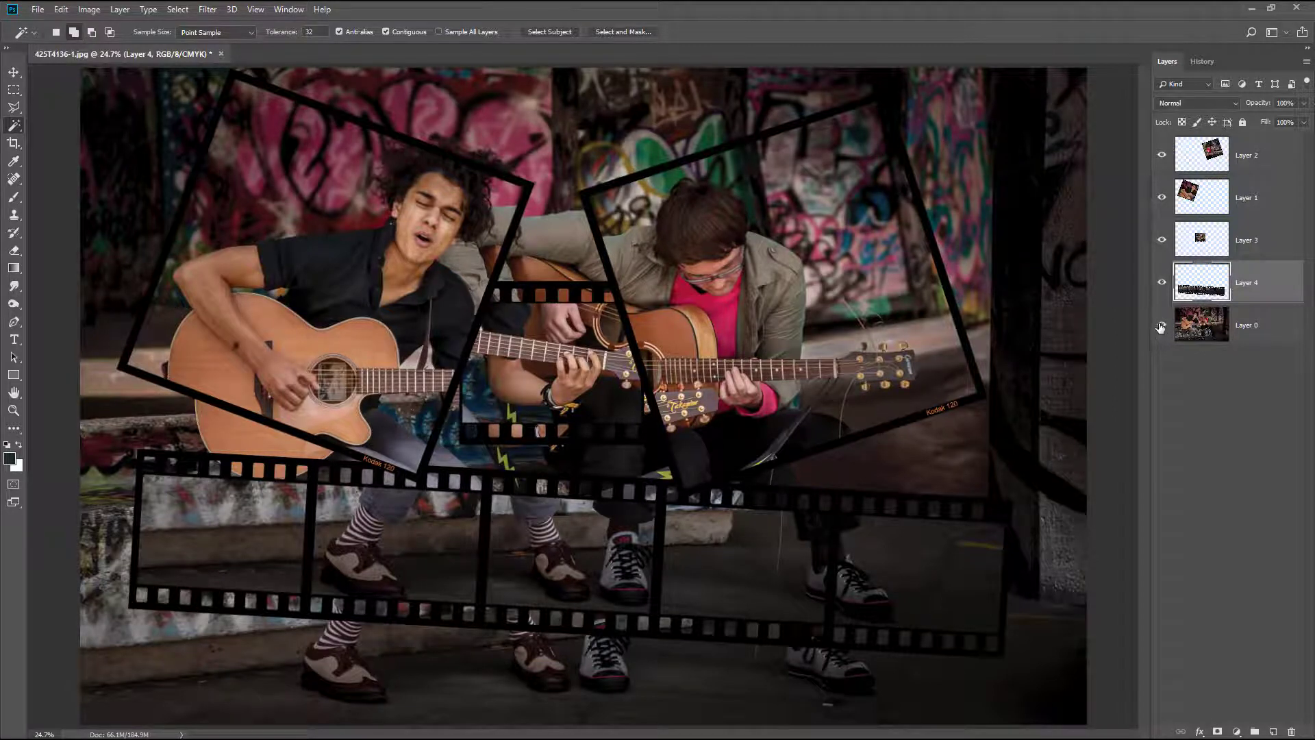
pyautogui.click(1162, 325)
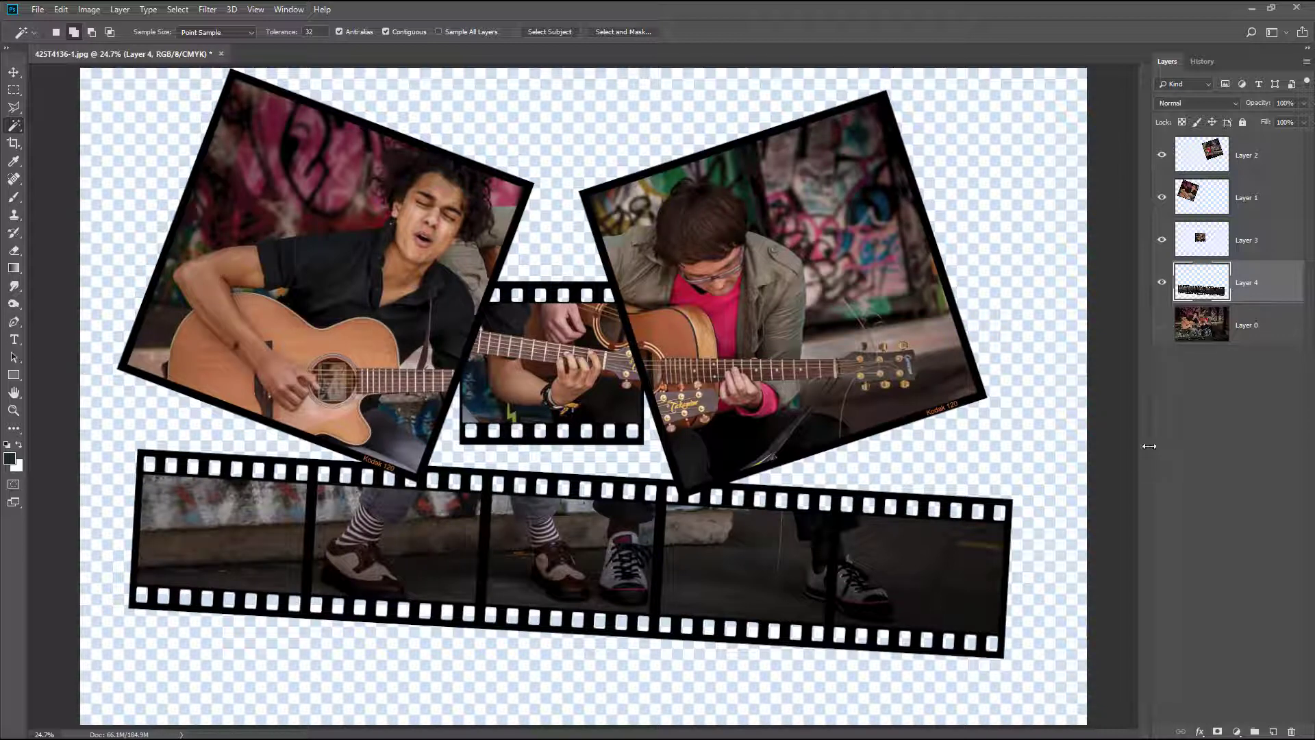
pyautogui.click(1161, 326)
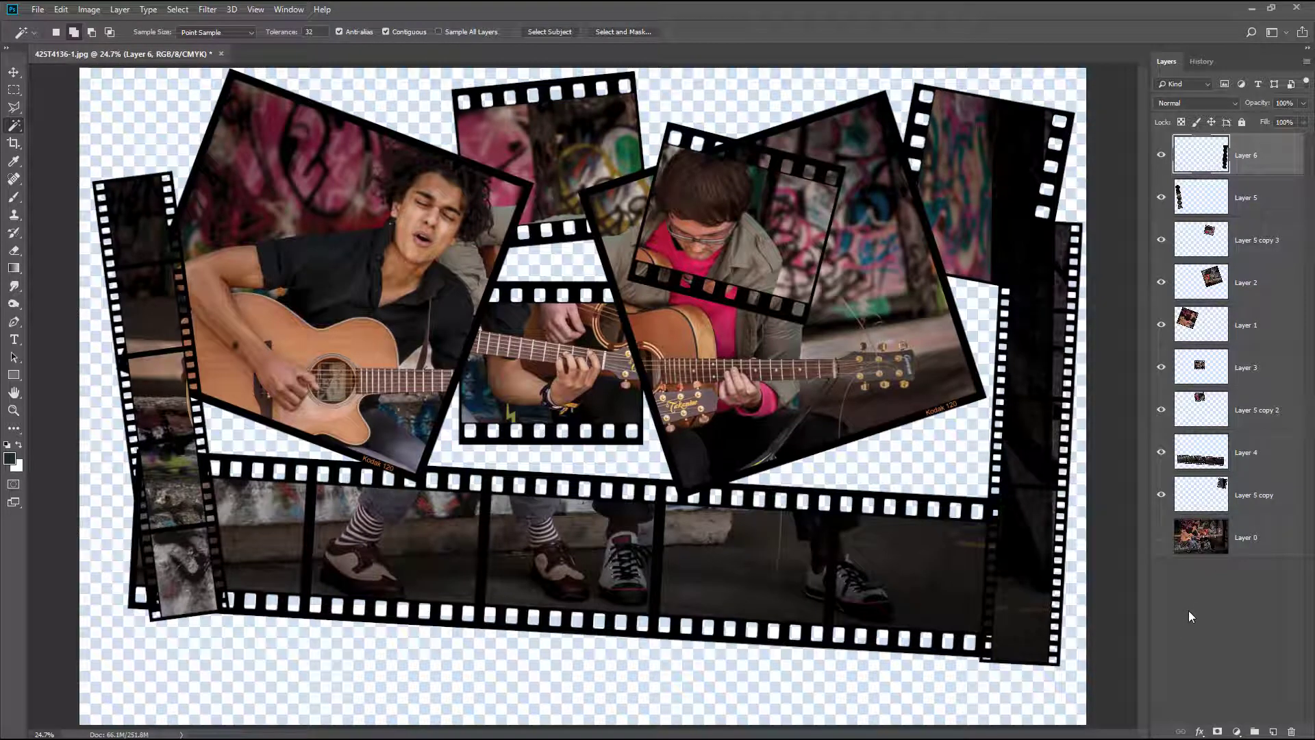
# Nudge the vertical strip on Layer 6 upward and move the small frame on Layer 5 copy 3 slightly up and to the right.
pyautogui.click(1162, 241)
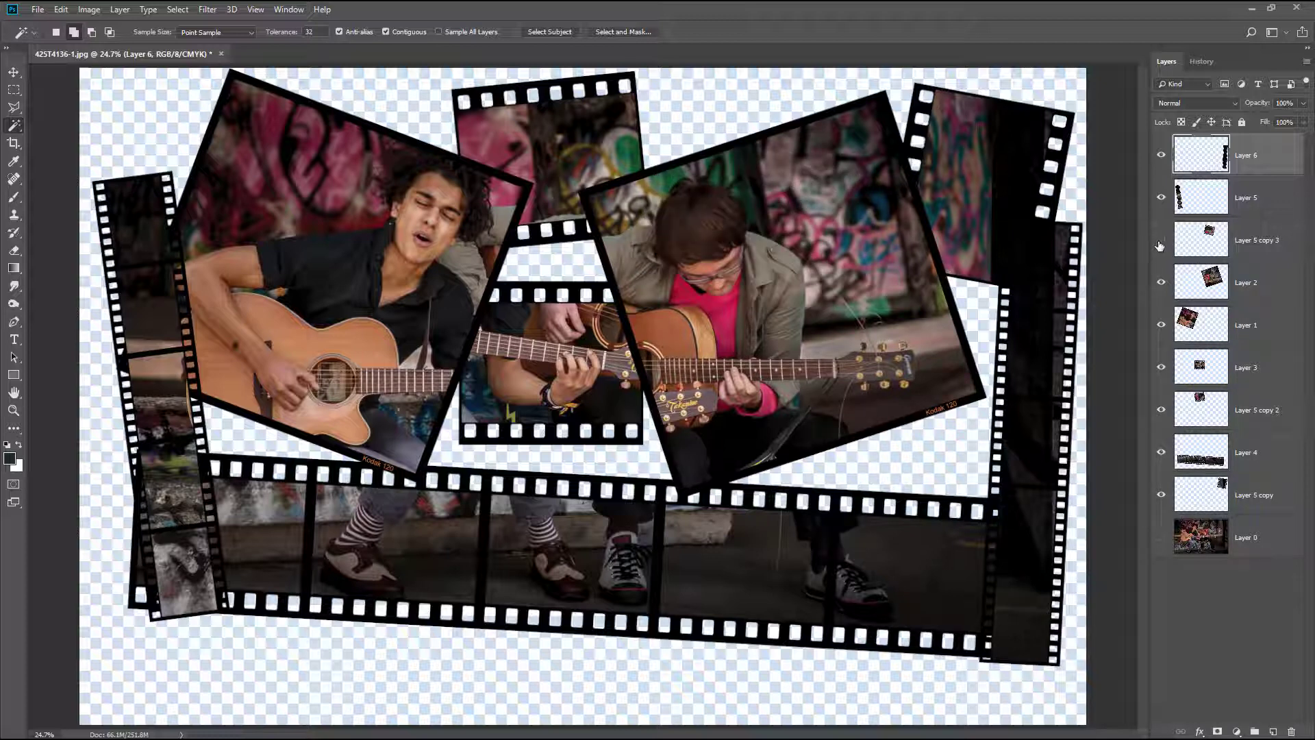
pyautogui.click(1161, 242)
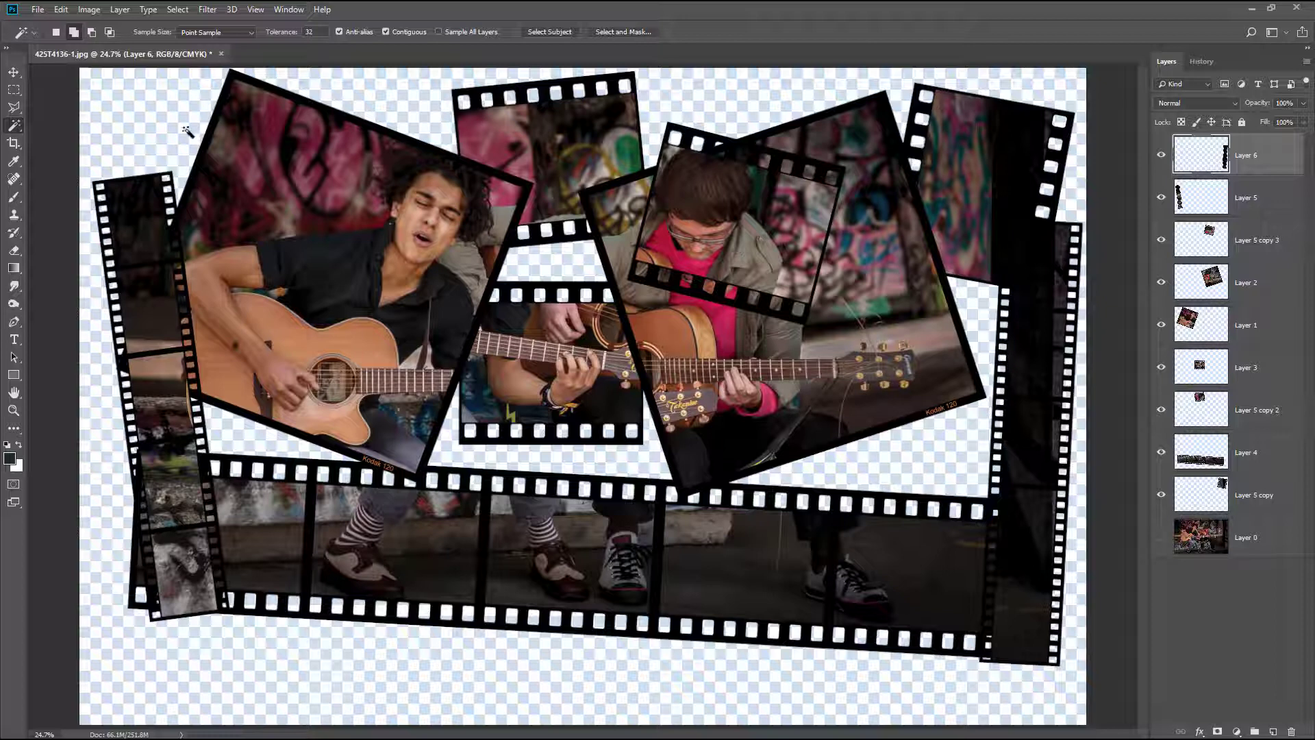
pyautogui.click(14, 72)
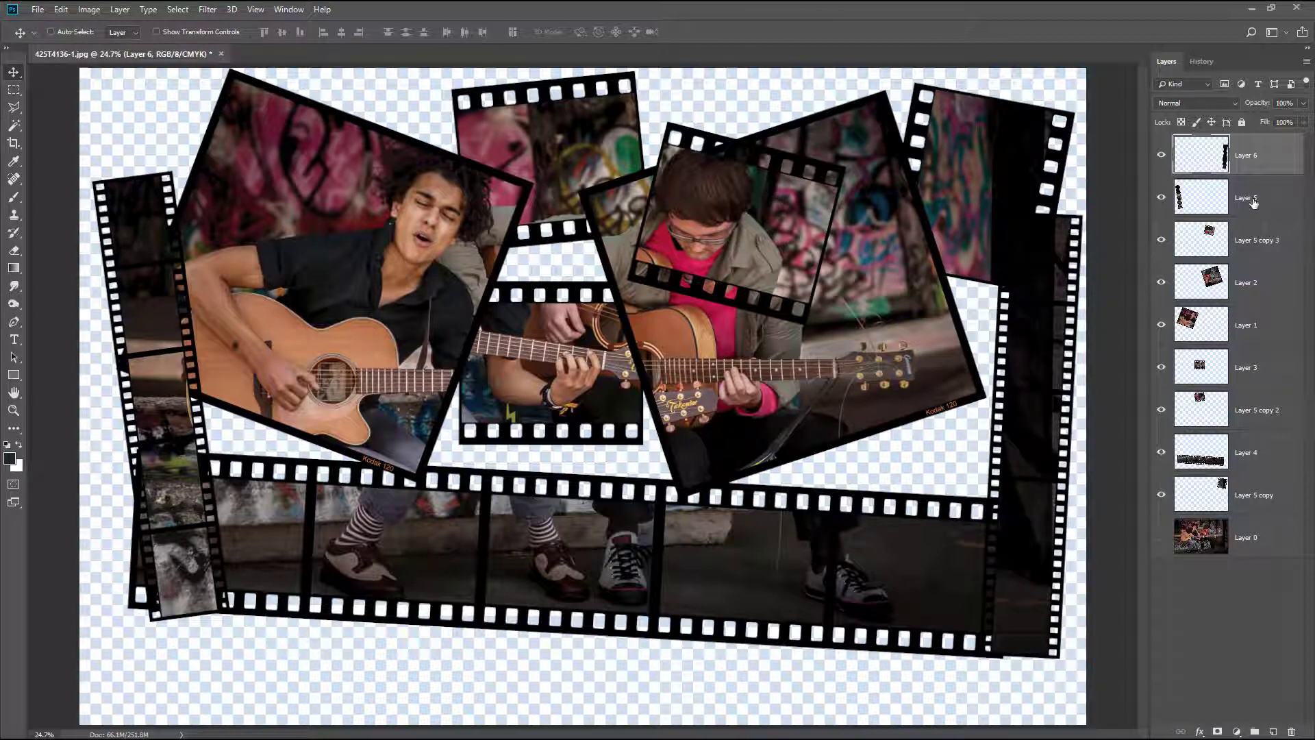
pyautogui.click(1253, 243)
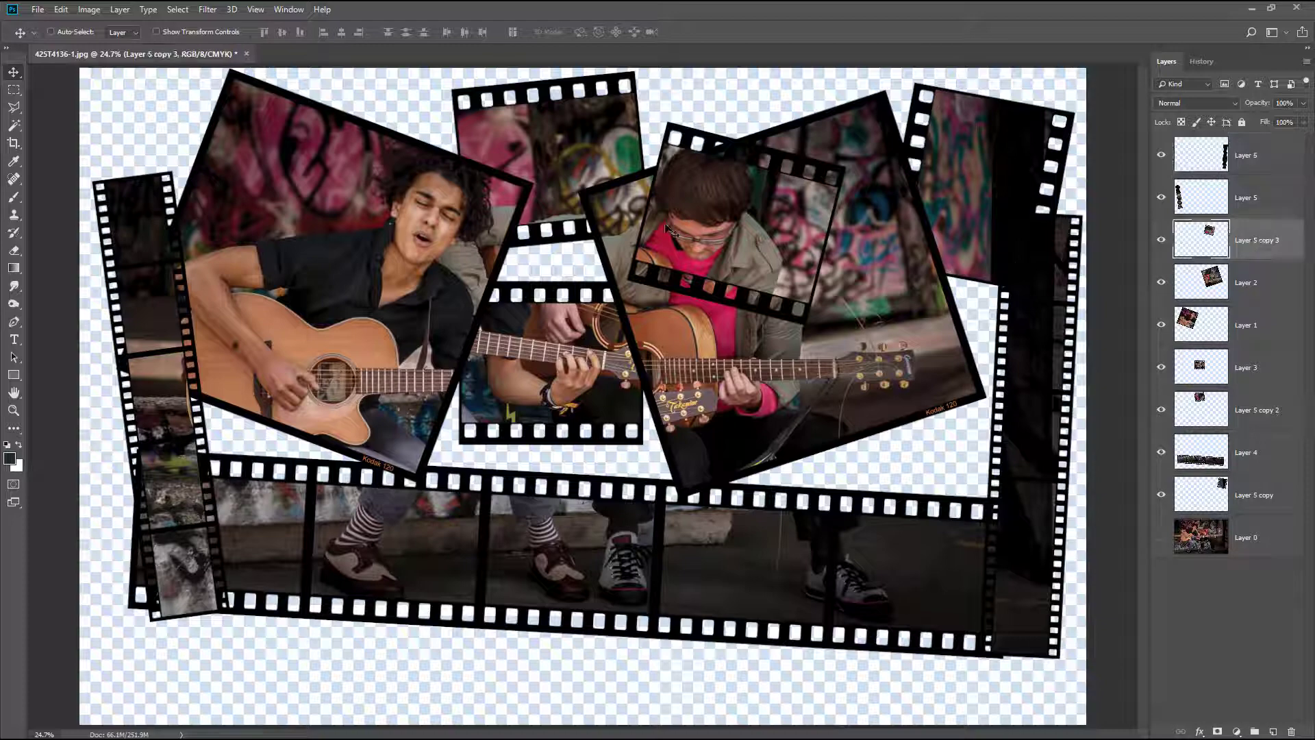
pyautogui.moveTo(718, 221)
pyautogui.mouseDown()
pyautogui.moveTo(726, 205)
pyautogui.moveTo(719, 217)
pyautogui.mouseUp()
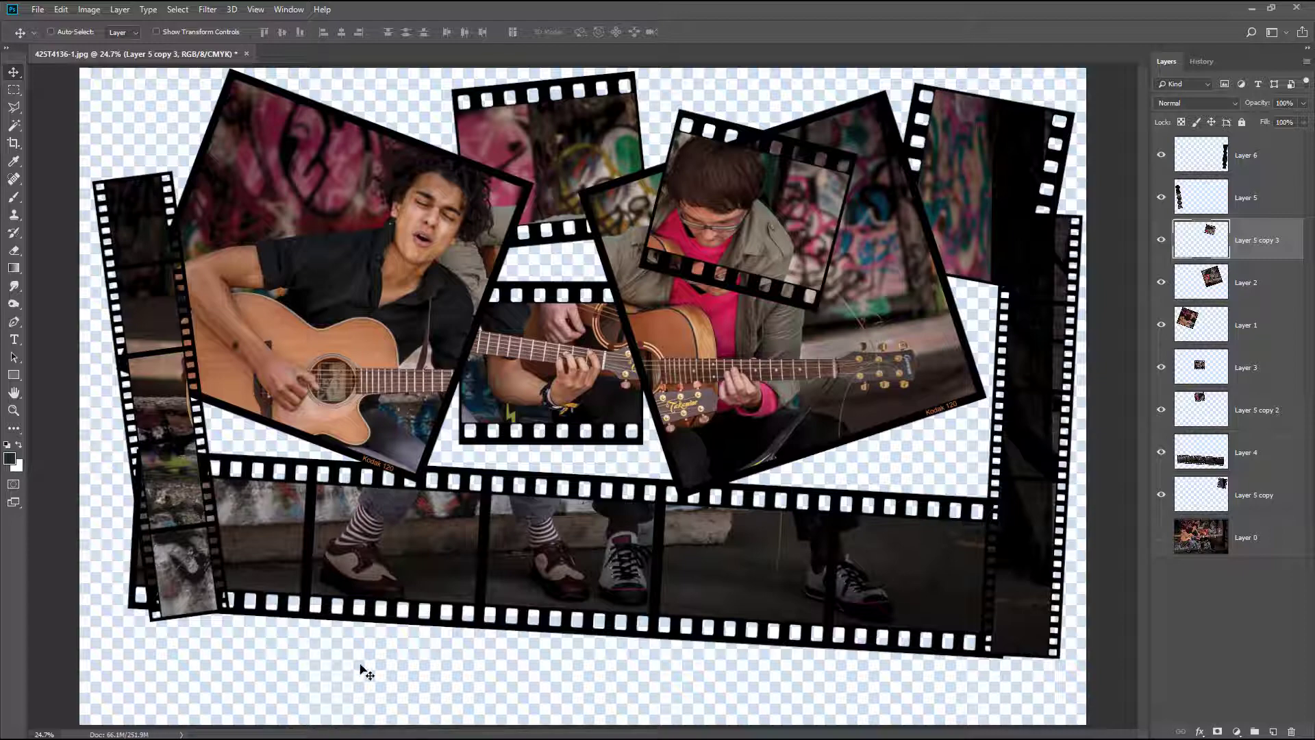
# Extend the canvas from a bottom-centre anchor with relative sizing in inches, widening it and adding 2 inches of height.
pyautogui.click(89, 10)
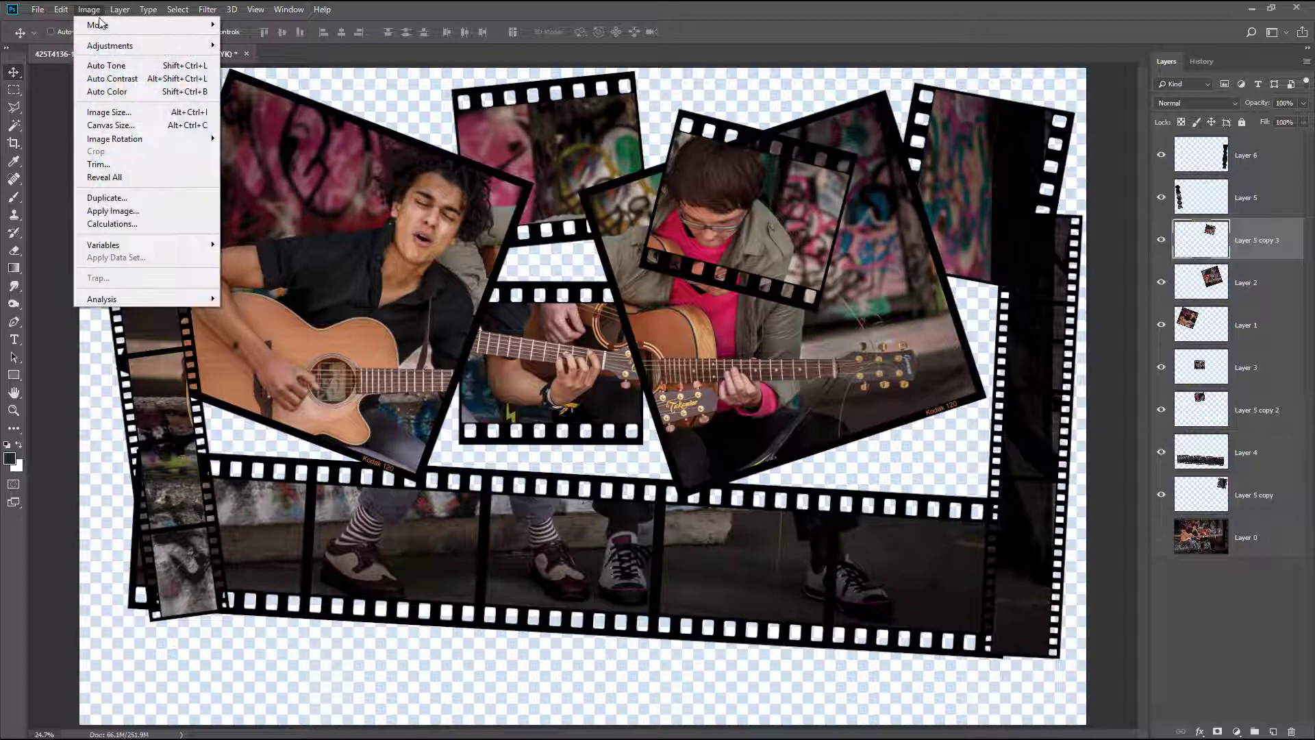
pyautogui.click(124, 127)
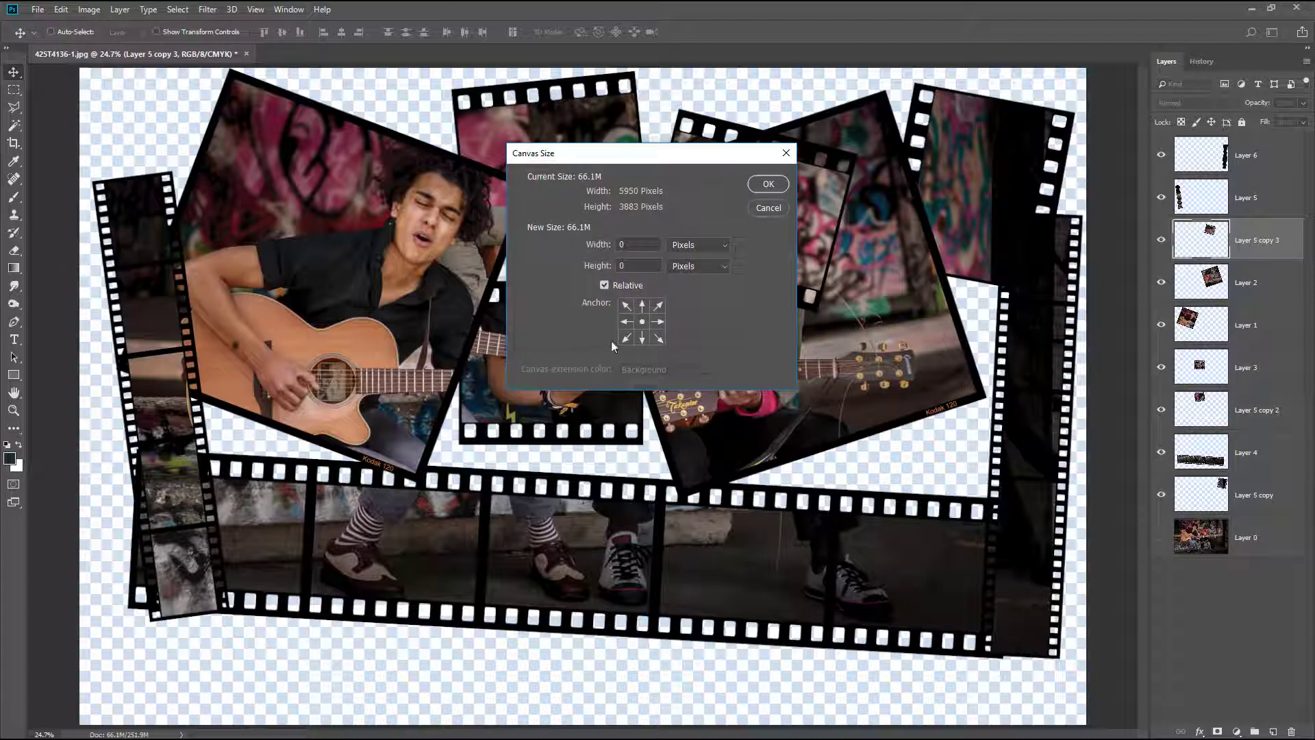
pyautogui.click(642, 338)
pyautogui.click(723, 247)
pyautogui.click(692, 282)
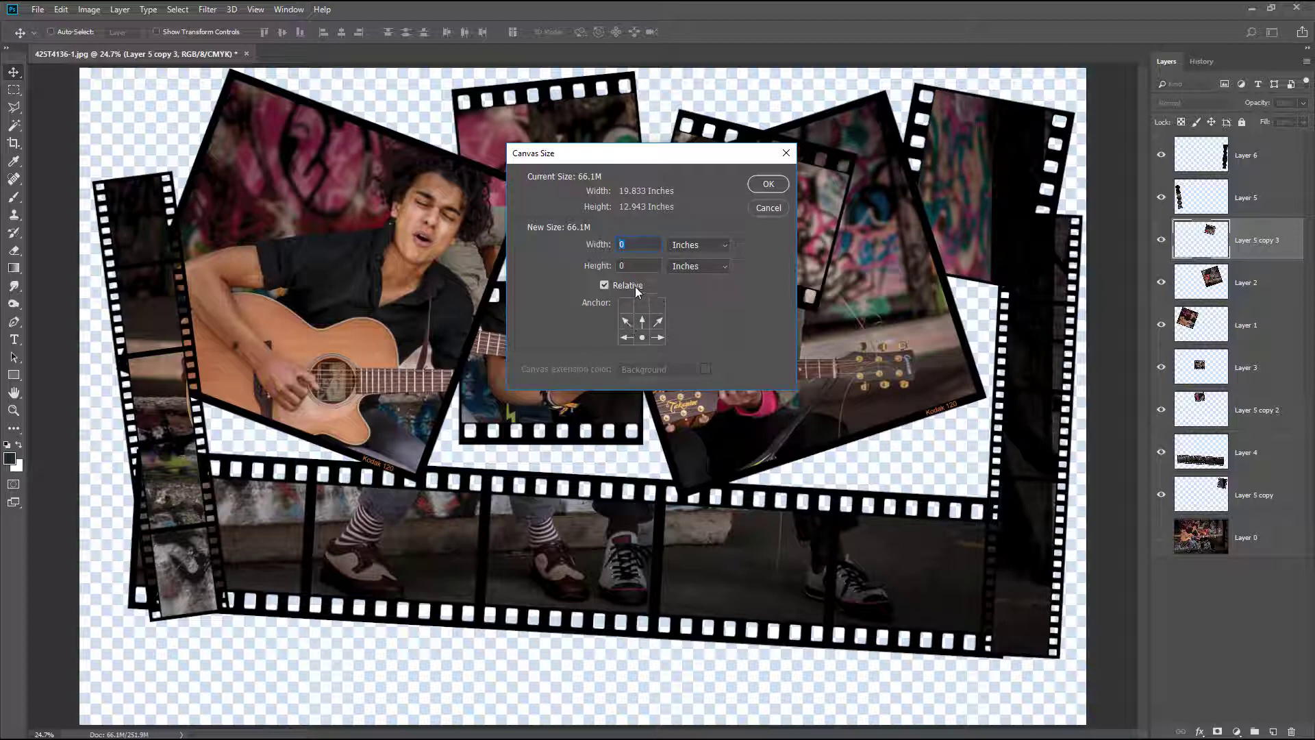
pyautogui.press('Tab')
pyautogui.write('2')
pyautogui.click(764, 186)
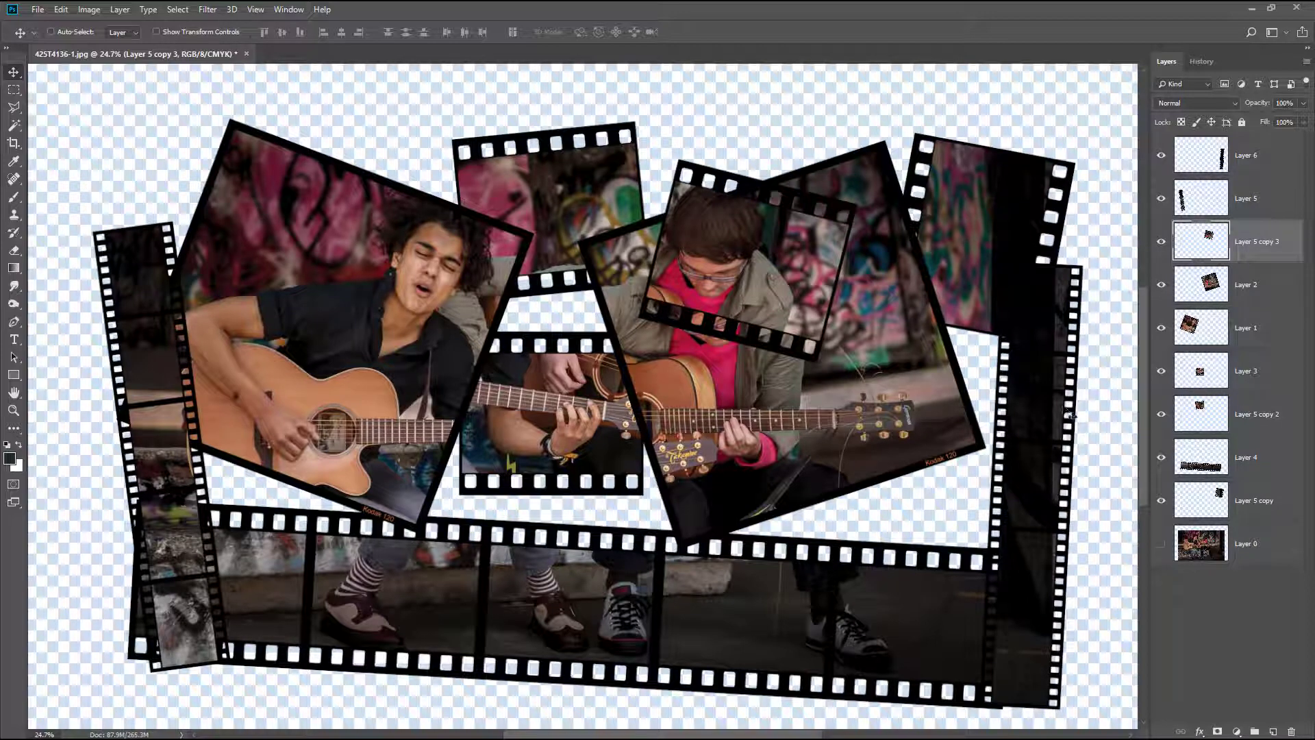
# Select all film layers from Layer 6 through Layer 5 copy and shift them together up and to the left.
pyautogui.click(1263, 166)
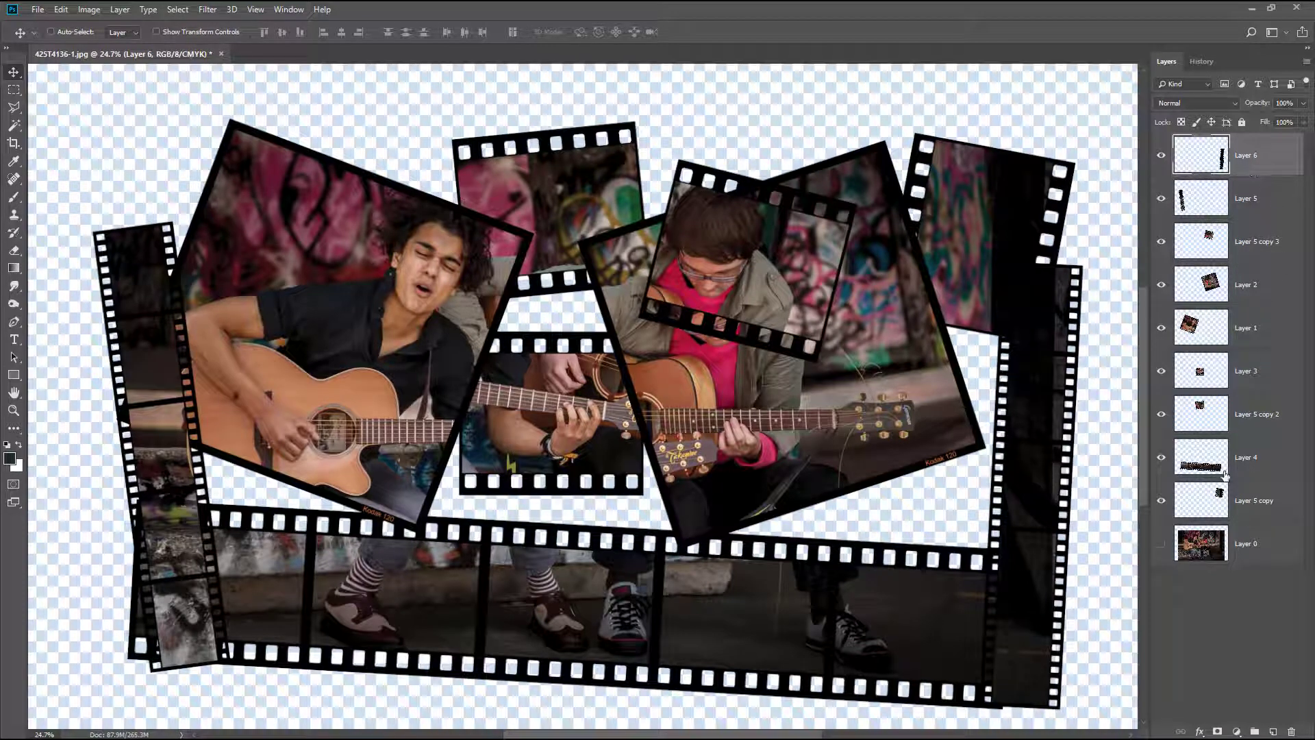
pyautogui.keyDown('shift'); pyautogui.click(1253, 505); pyautogui.keyUp('shift')
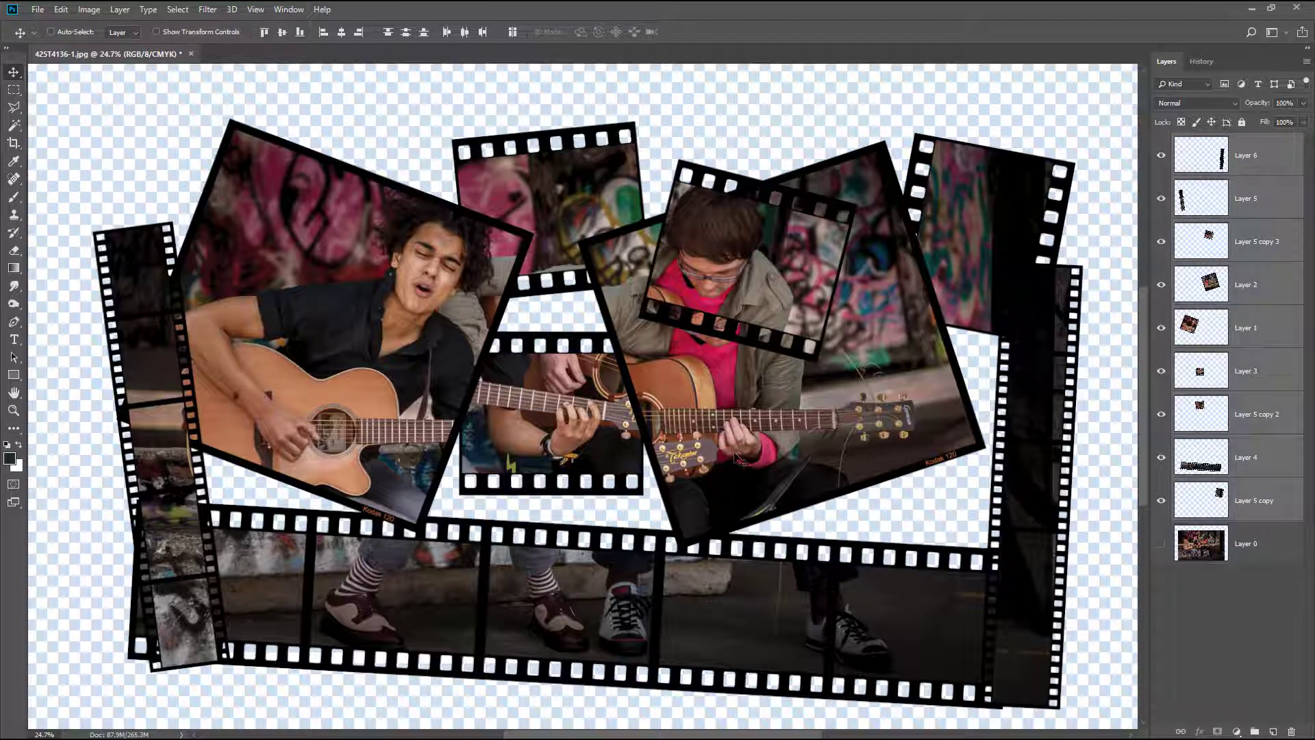
pyautogui.moveTo(730, 450)
pyautogui.mouseDown()
pyautogui.moveTo(719, 425)
pyautogui.moveTo(712, 437)
pyautogui.mouseUp()
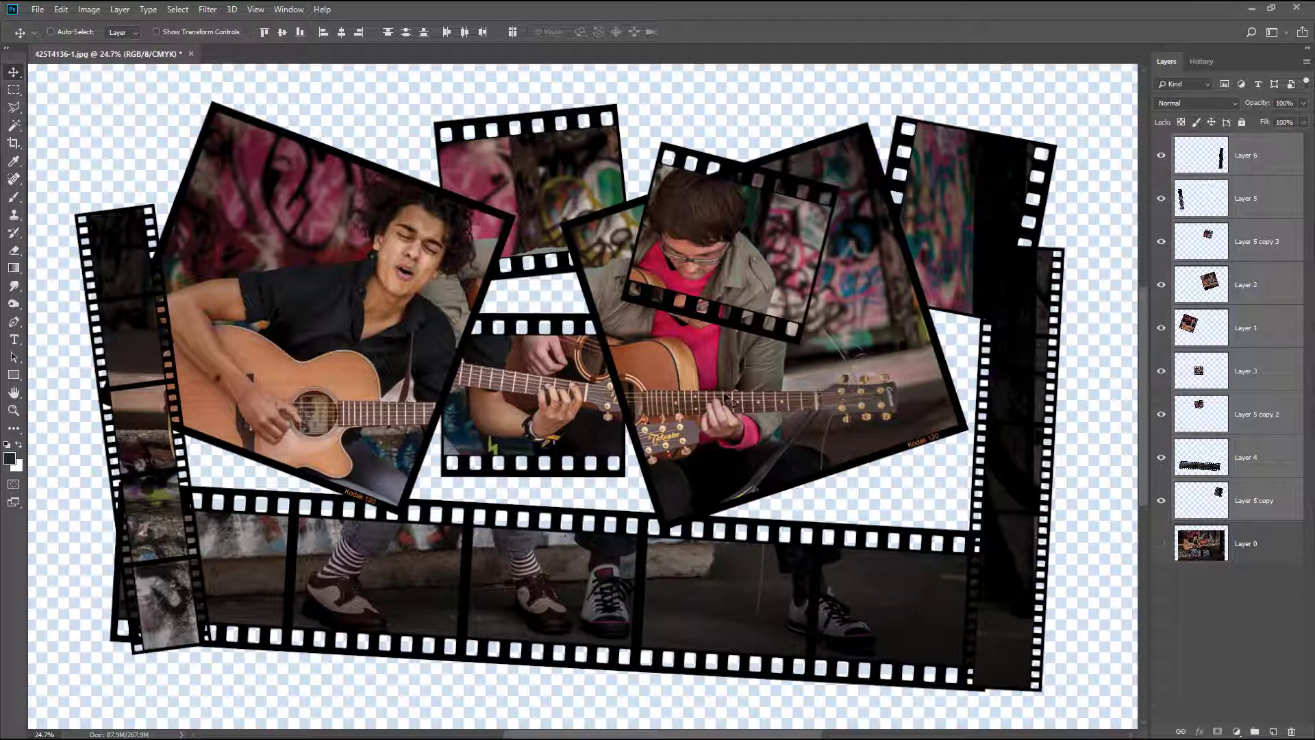
pyautogui.moveTo(729, 403); pyautogui.dragTo(721, 386)
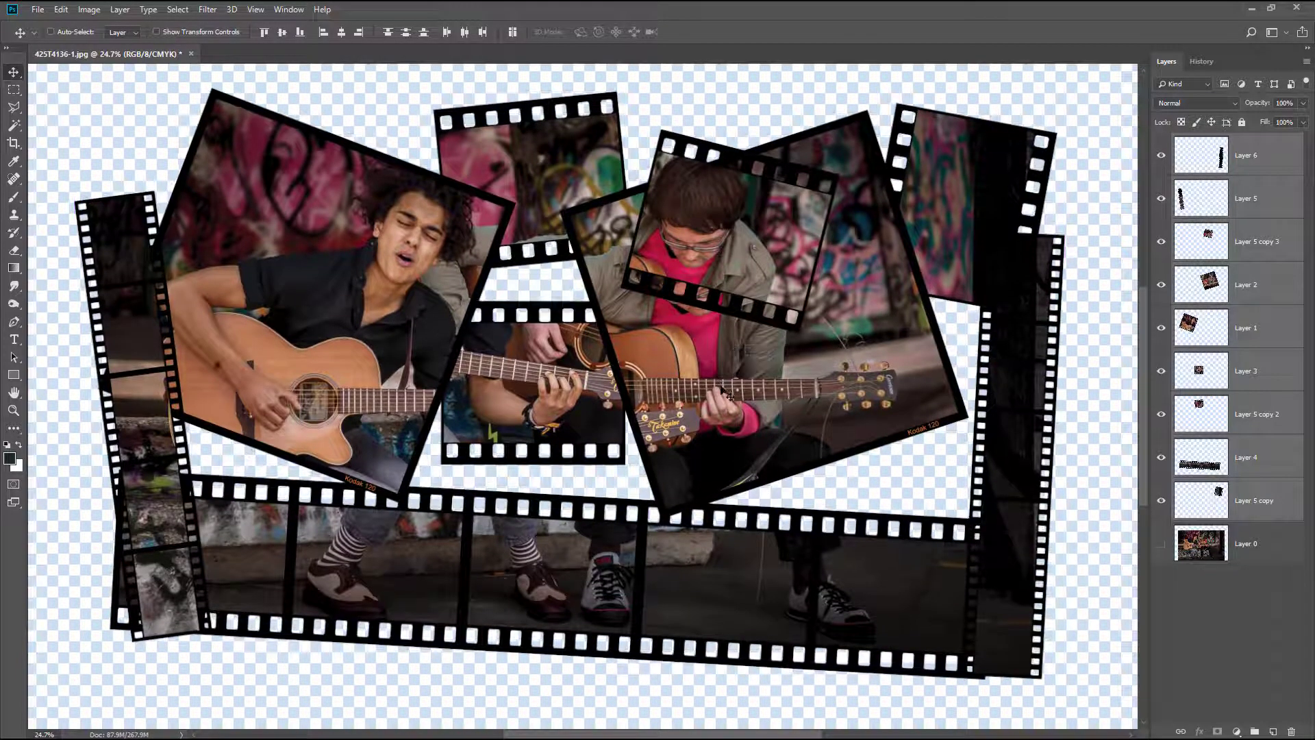
# Move the vertical strip on Layer 6 down and to the right, and the one on Layer 5 up and to the left.
pyautogui.click(1251, 157)
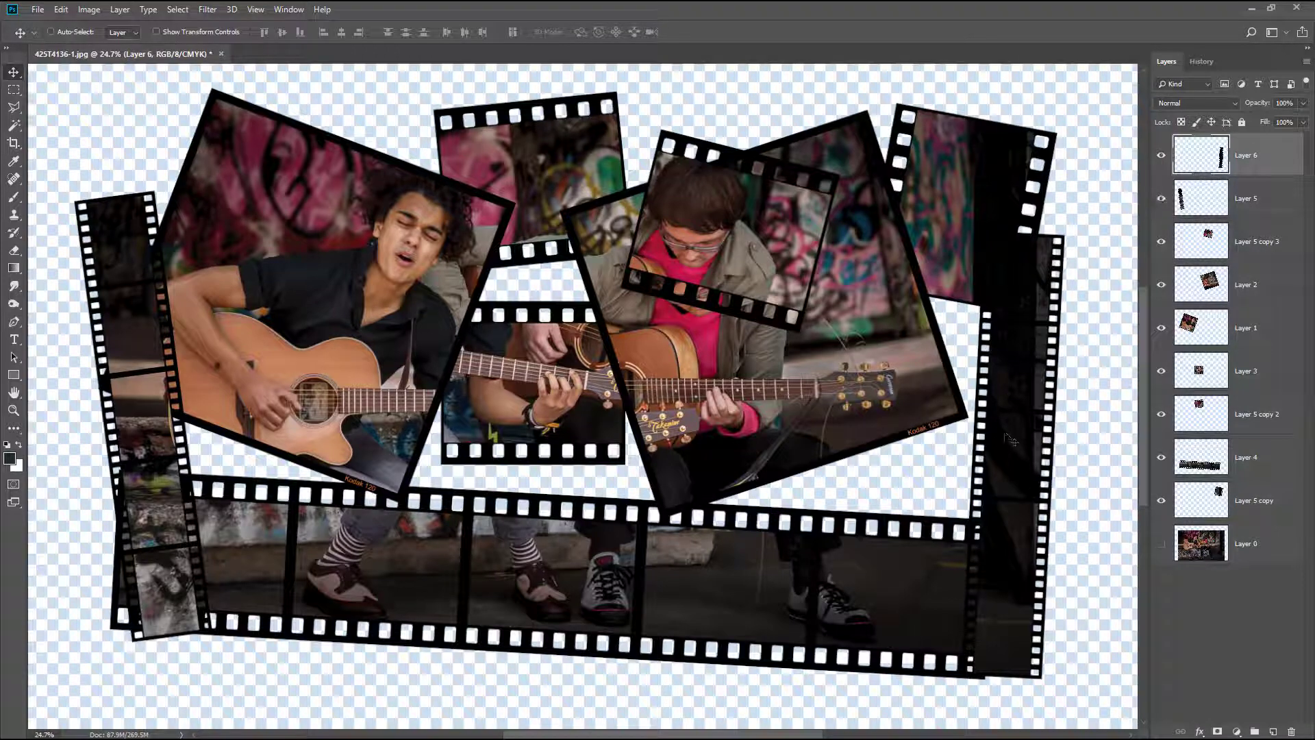
pyautogui.moveTo(1012, 440); pyautogui.dragTo(1013, 476)
pyautogui.click(1261, 200)
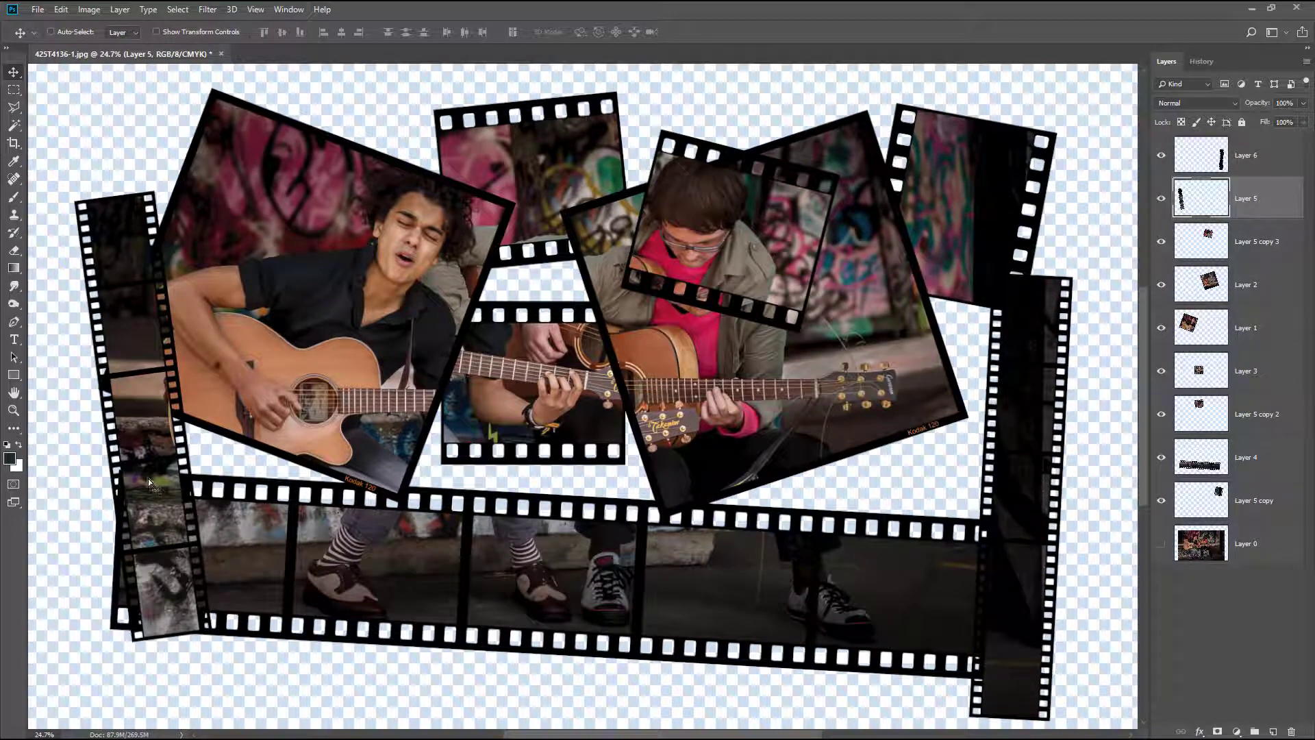
pyautogui.moveTo(152, 485); pyautogui.dragTo(135, 419)
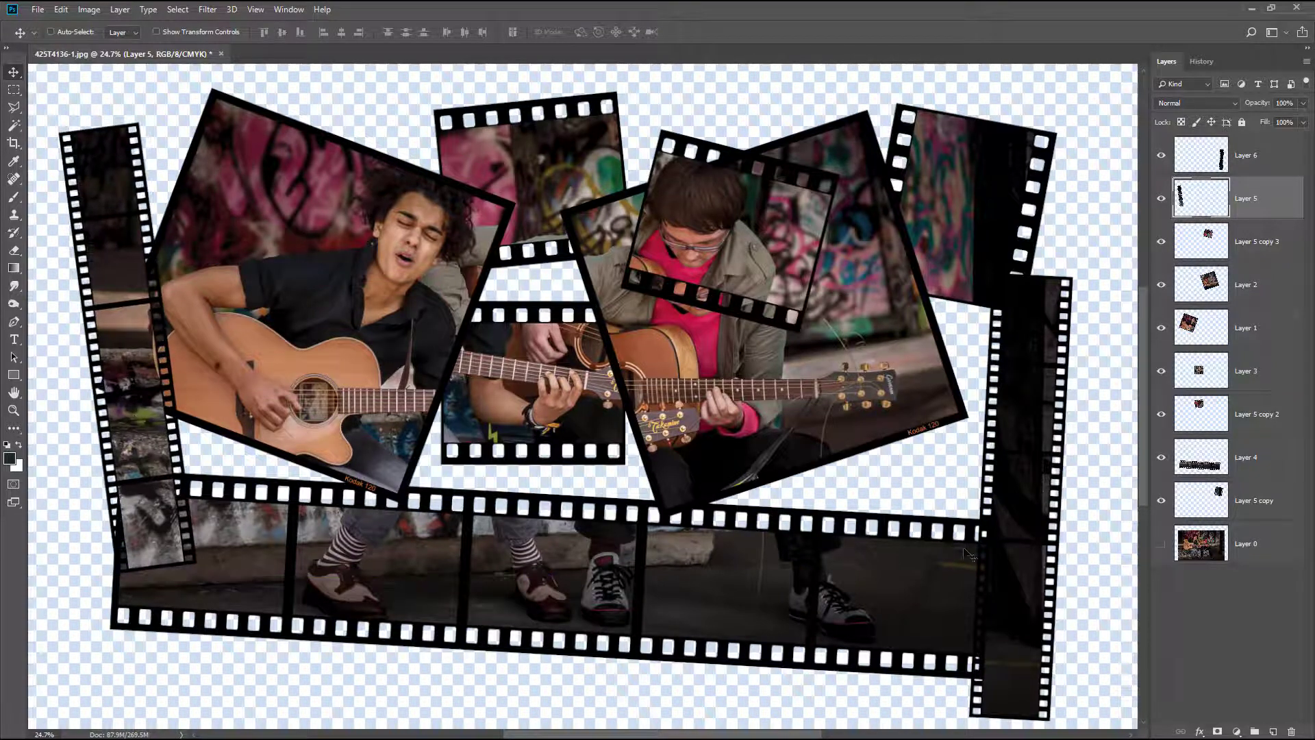
pyautogui.moveTo(1021, 539); pyautogui.dragTo(1050, 498)
pyautogui.click(1253, 157)
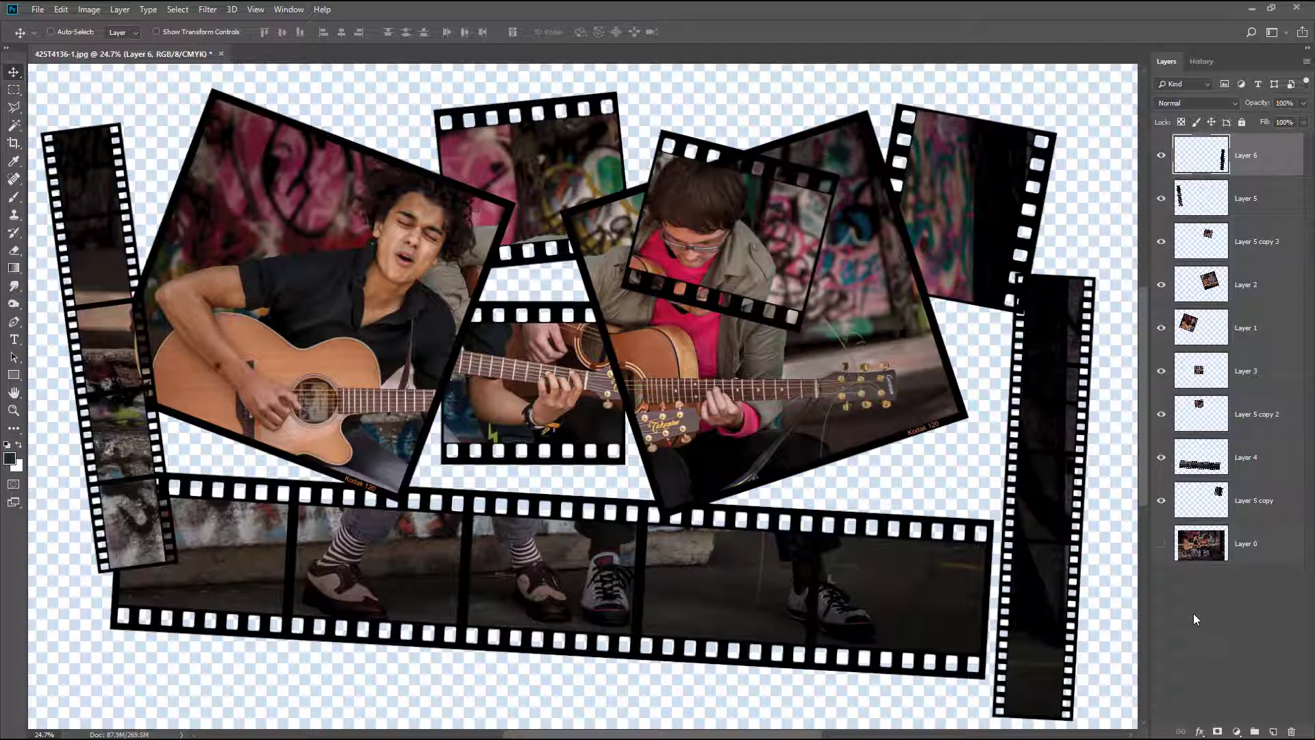
# Rotate the long film strip on Layer 4 counterclockwise by about 8° and move it slightly down and to the left.
pyautogui.click(1251, 467)
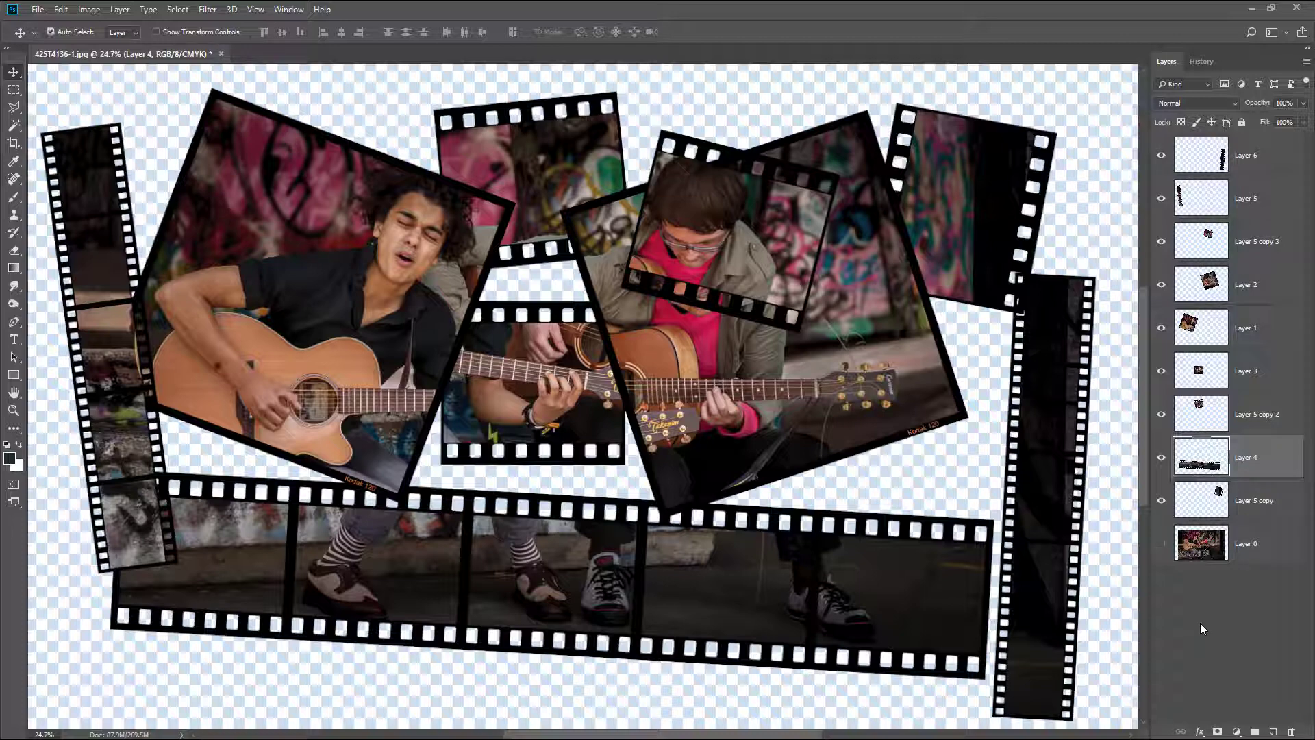
pyautogui.hotkey('ctrl', 't')
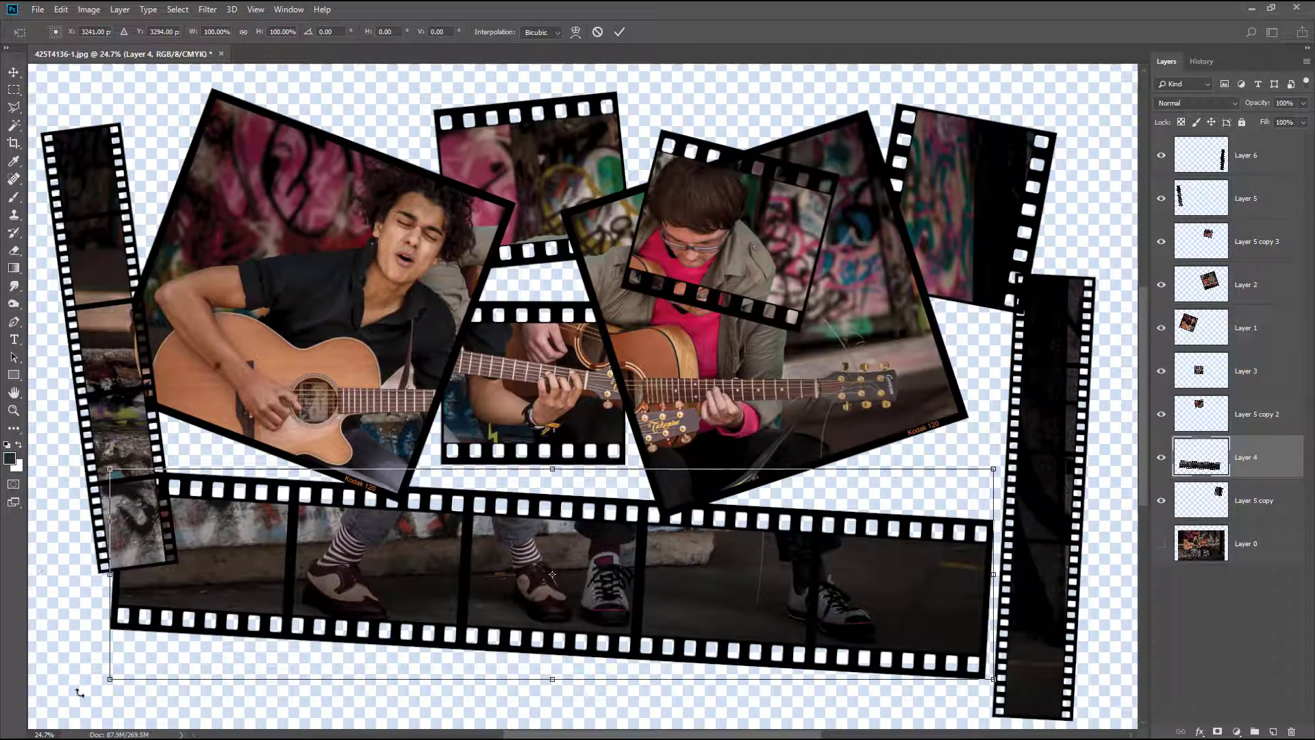
pyautogui.moveTo(86, 695); pyautogui.dragTo(120, 687)
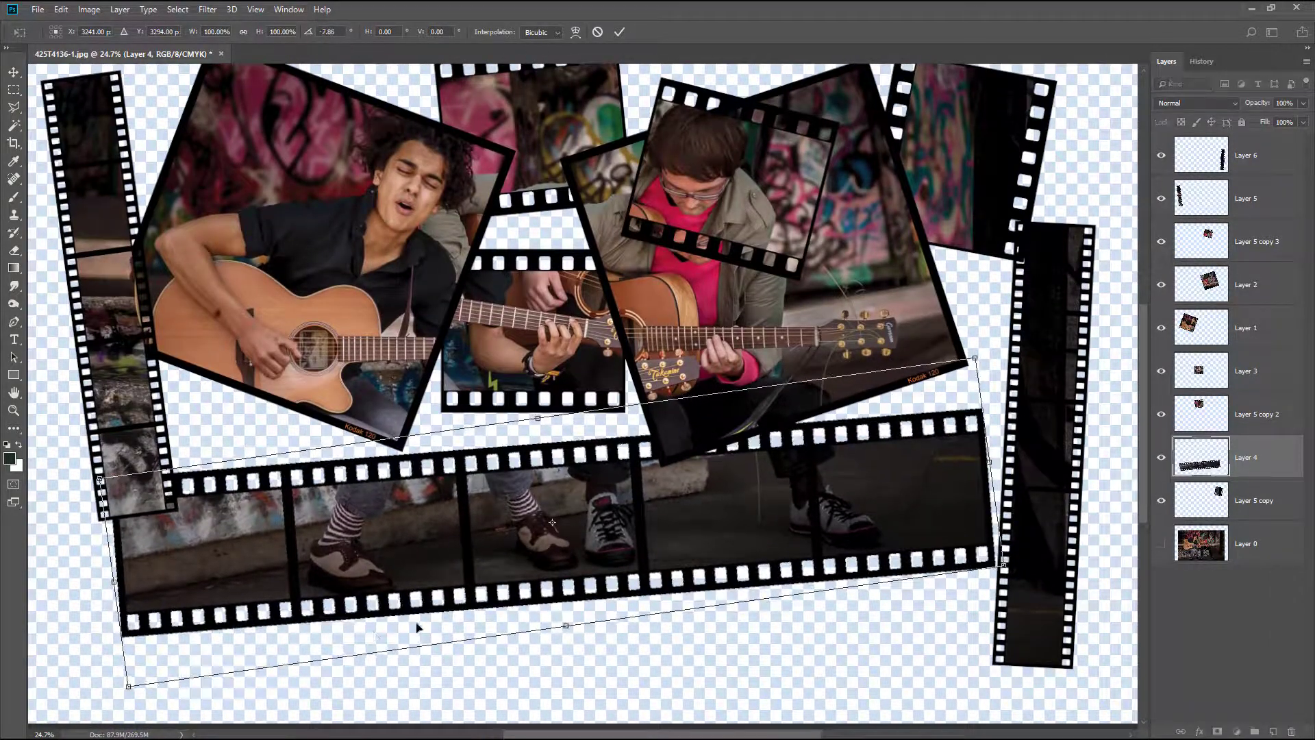
pyautogui.moveTo(620, 557)
pyautogui.mouseDown()
pyautogui.moveTo(593, 575)
pyautogui.moveTo(605, 574)
pyautogui.mouseUp()
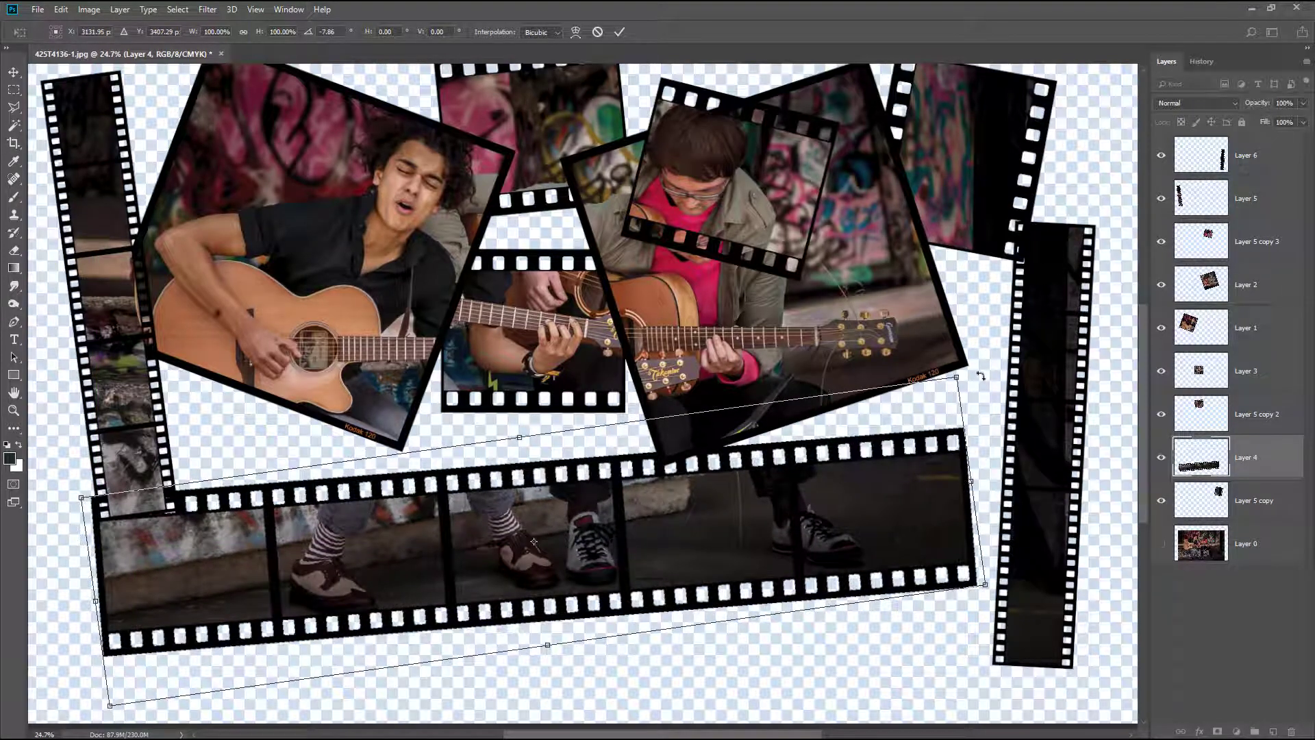
pyautogui.moveTo(976, 377); pyautogui.dragTo(965, 377)
pyautogui.press('Return')
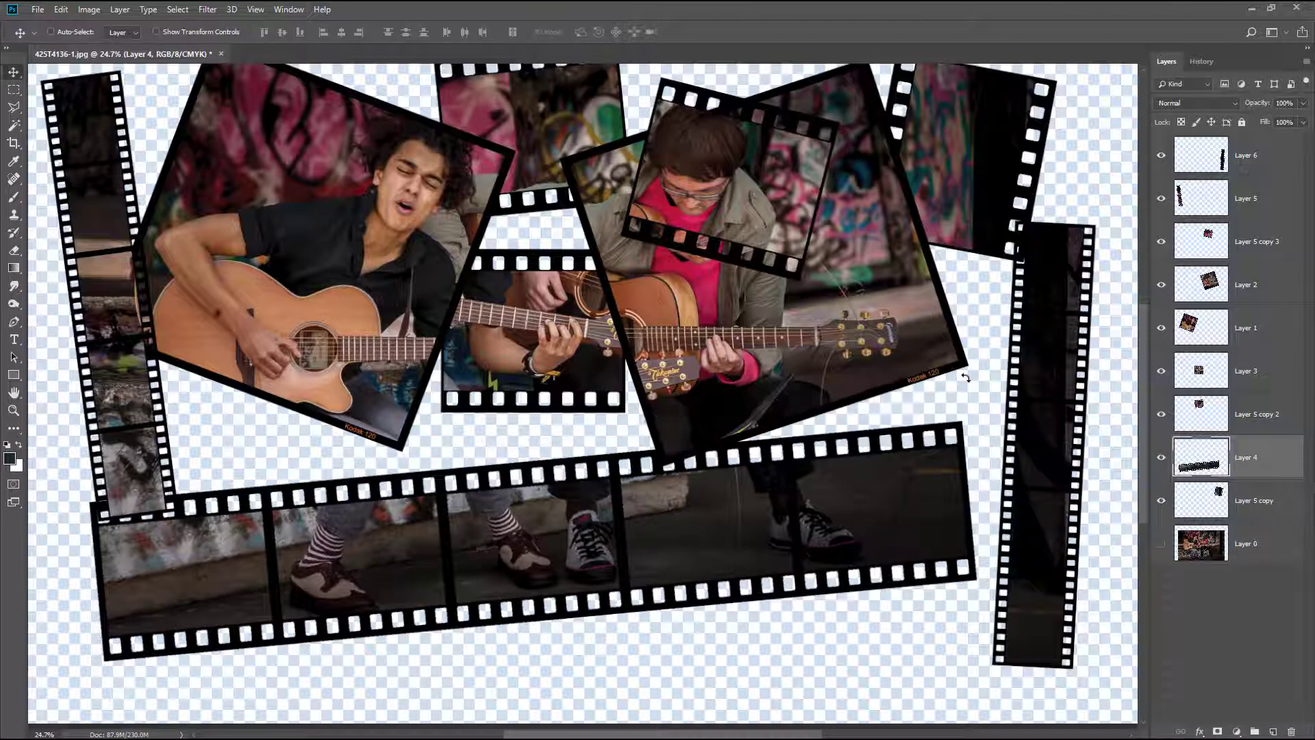
# Select the film layers from Layer 5 copy up to Layer 6 and shift the whole collage slightly up and to the right.
pyautogui.scroll(-1, 966, 377)
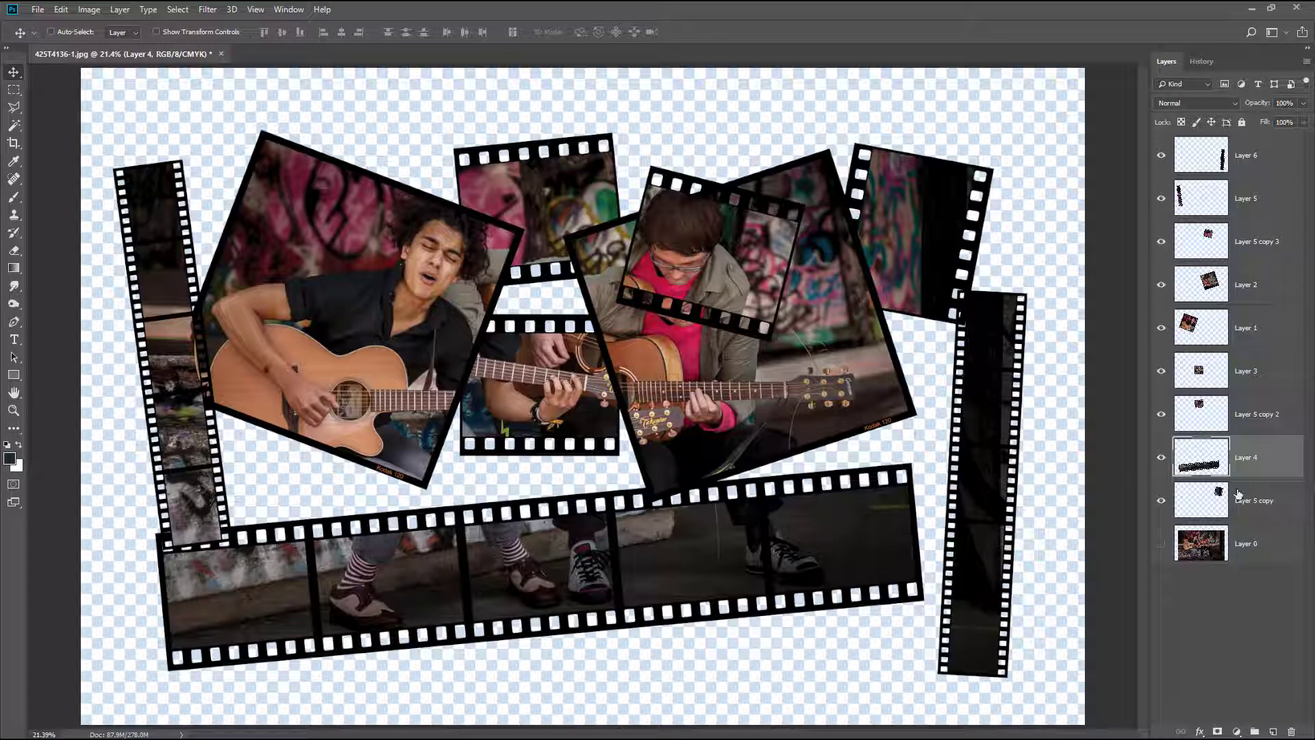
pyautogui.click(1263, 501)
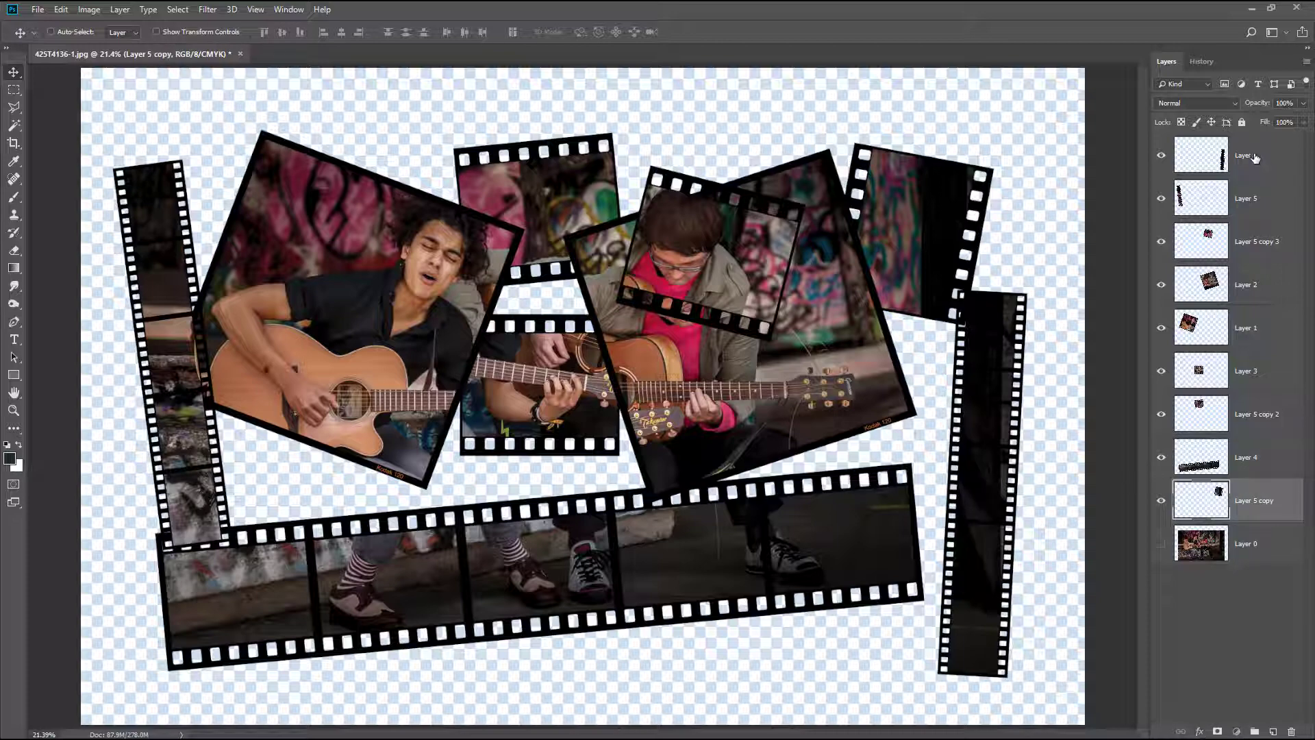
pyautogui.hotkey('ctrl', 'alt', 'a')
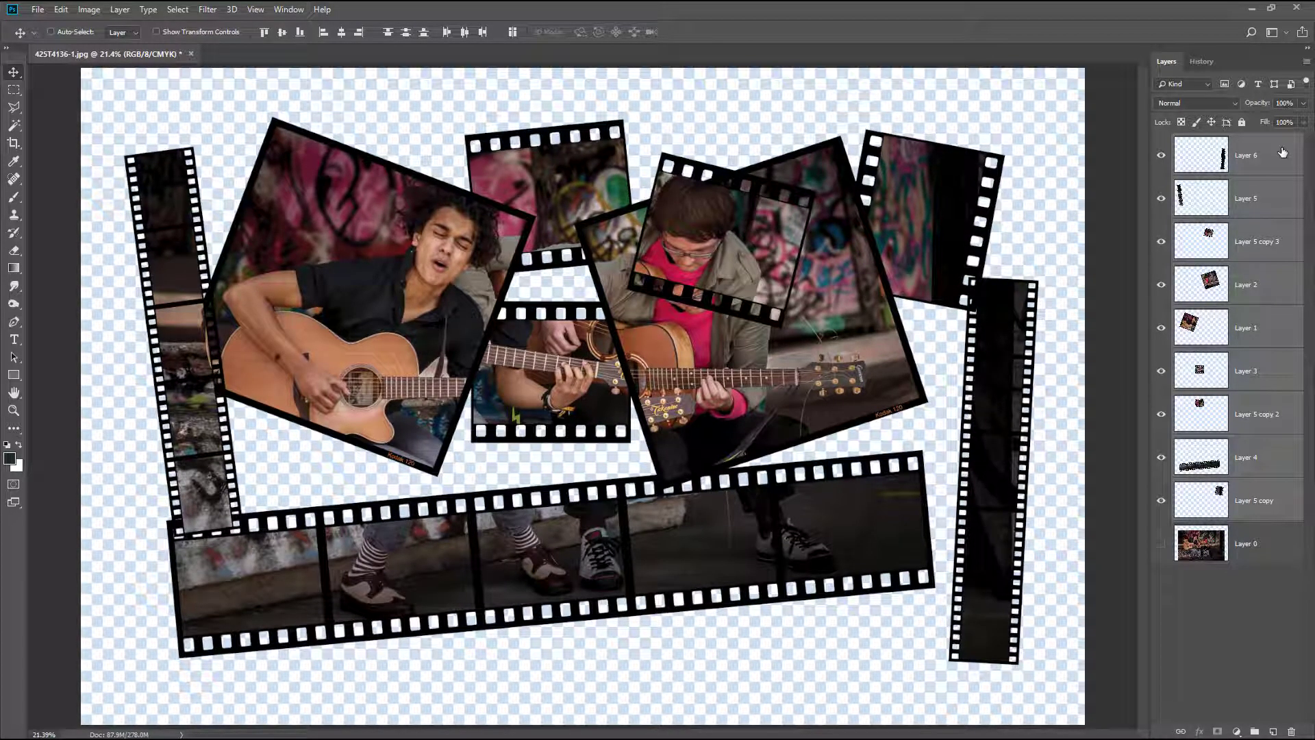
# Lower the large frame on Layer 1, raise the vertical strip on Layer 5, and check the arrangement with Layer 0 briefly shown.
pyautogui.click(1248, 331)
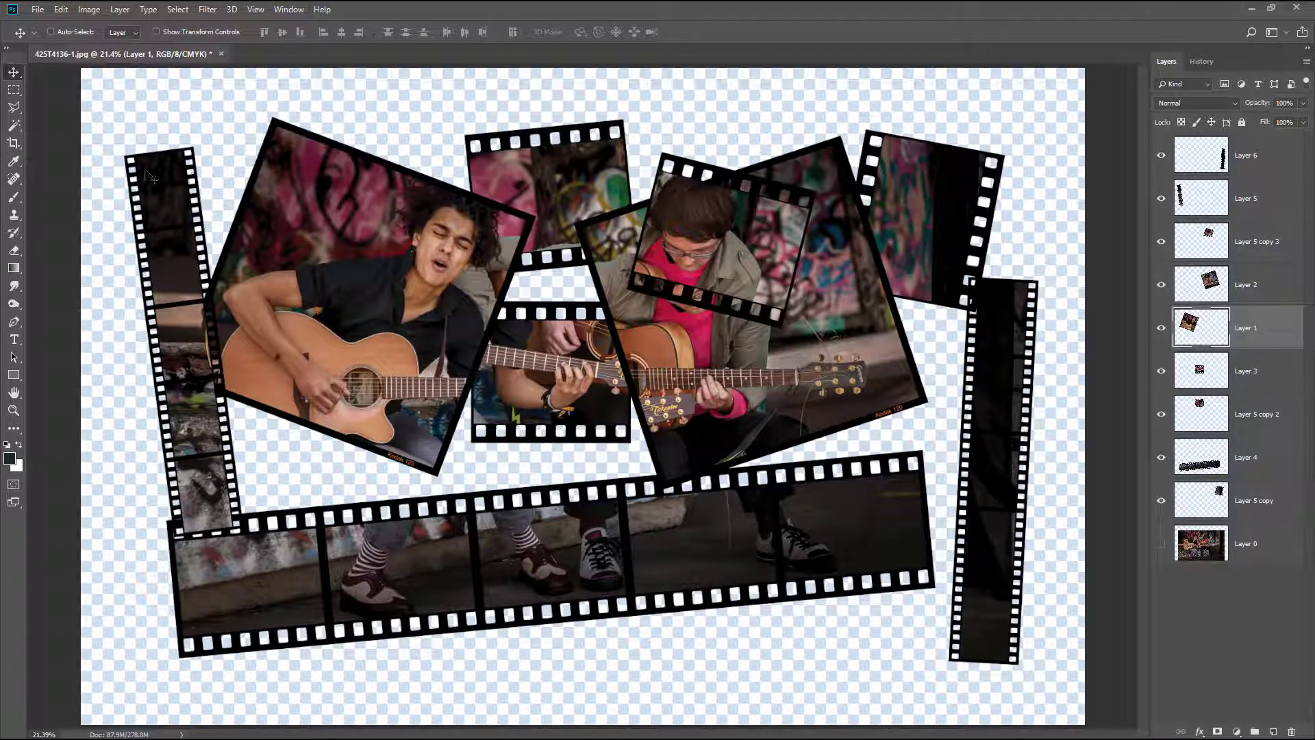
pyautogui.moveTo(398, 393); pyautogui.dragTo(398, 412)
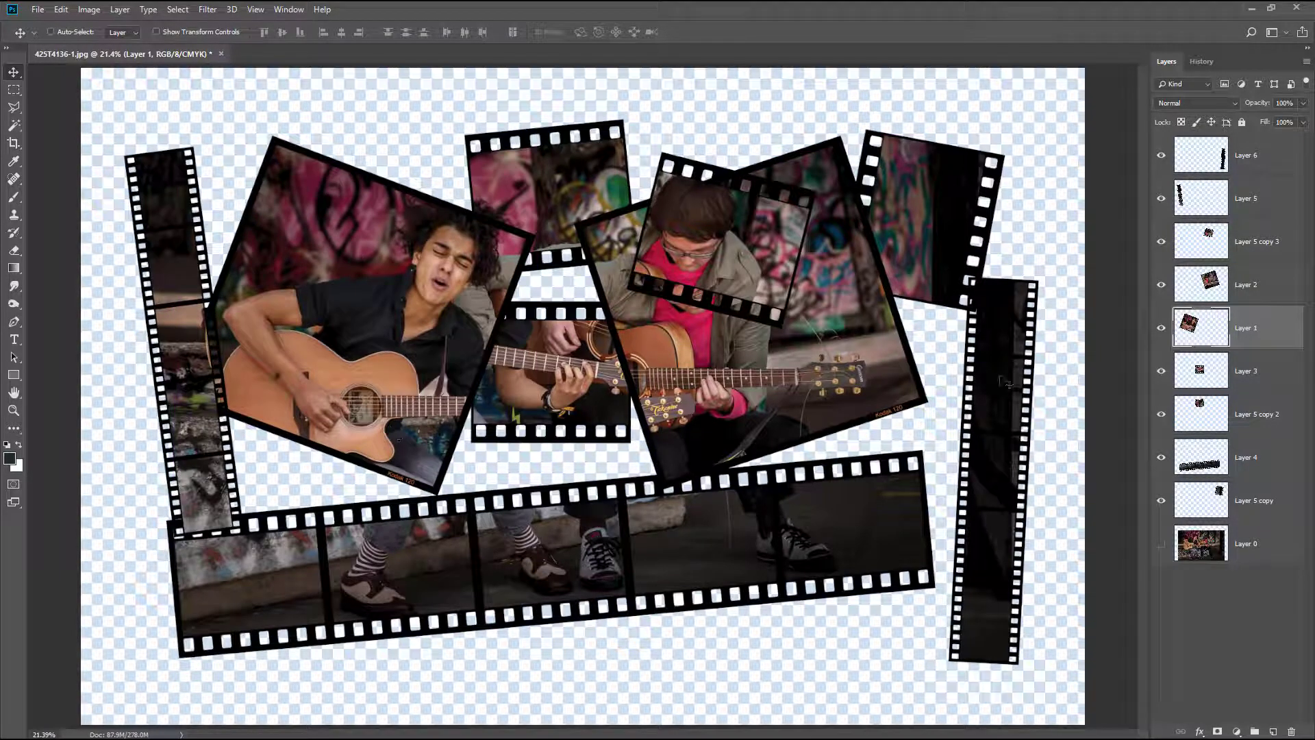
pyautogui.click(1244, 204)
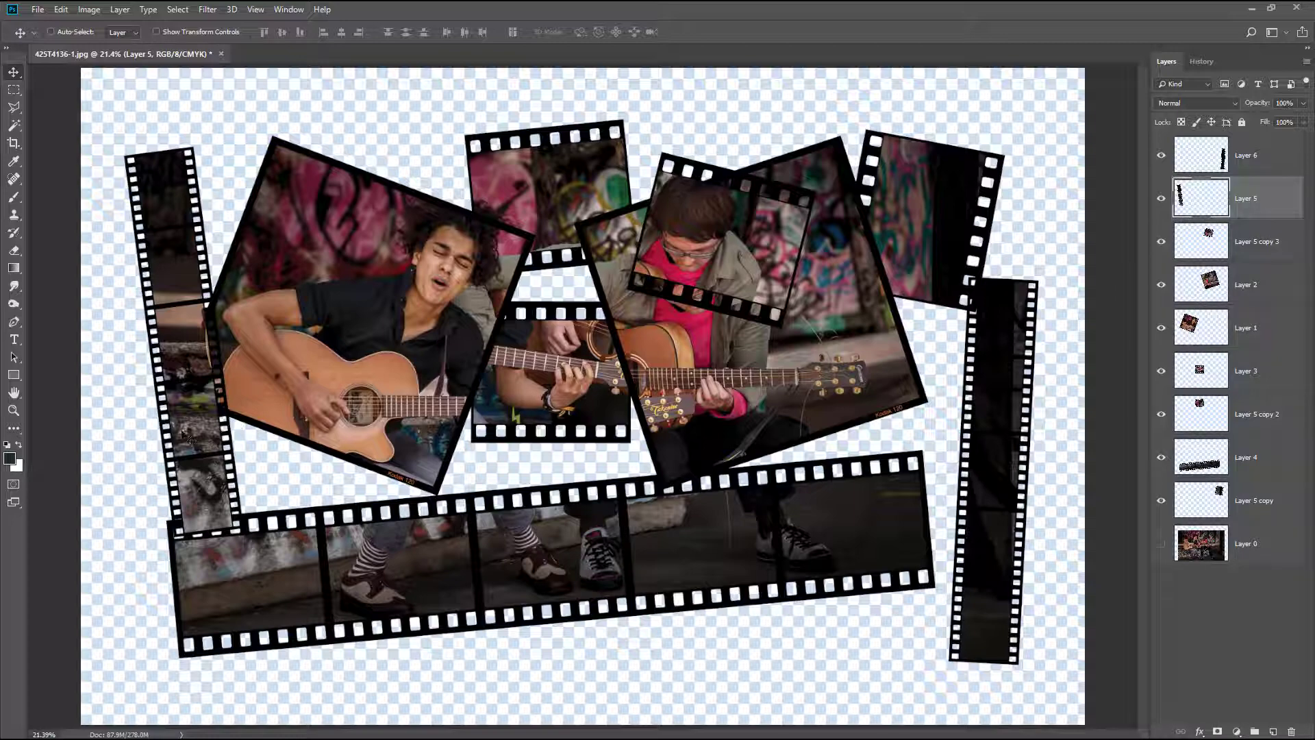
pyautogui.moveTo(182, 431); pyautogui.dragTo(175, 409)
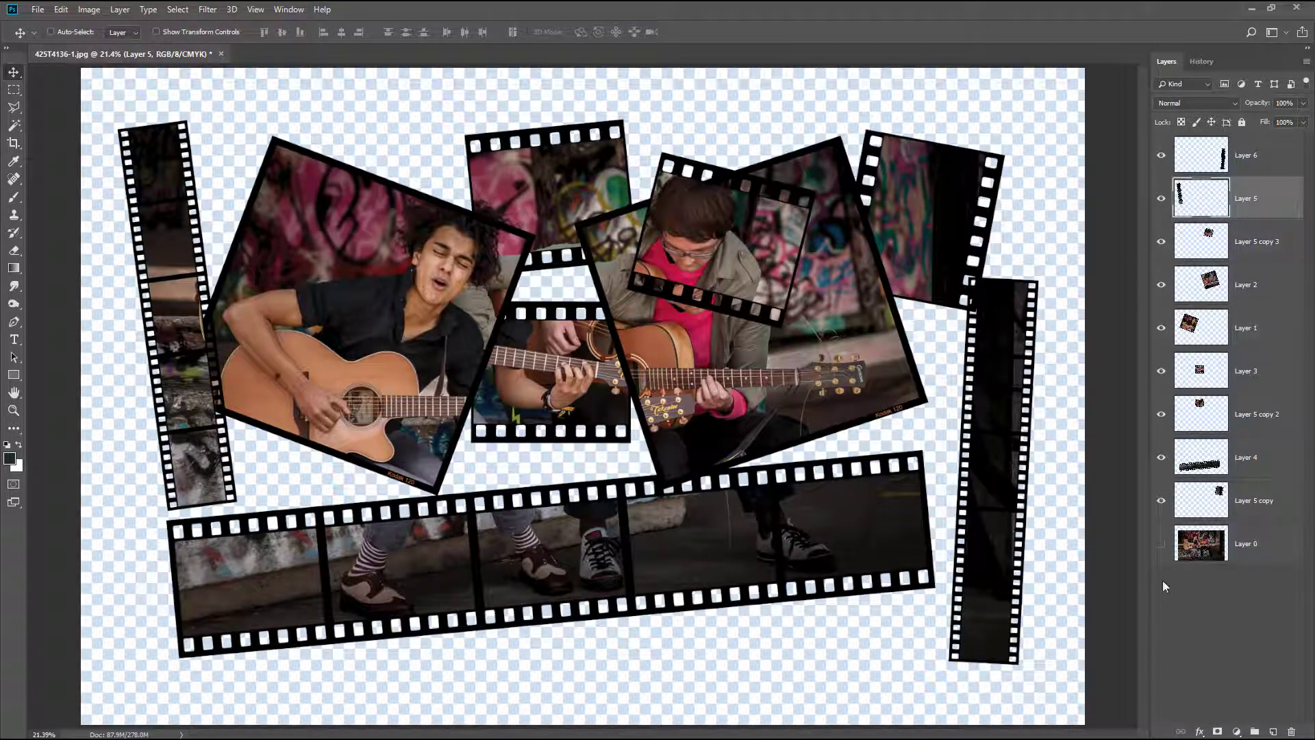
pyautogui.click(1161, 544)
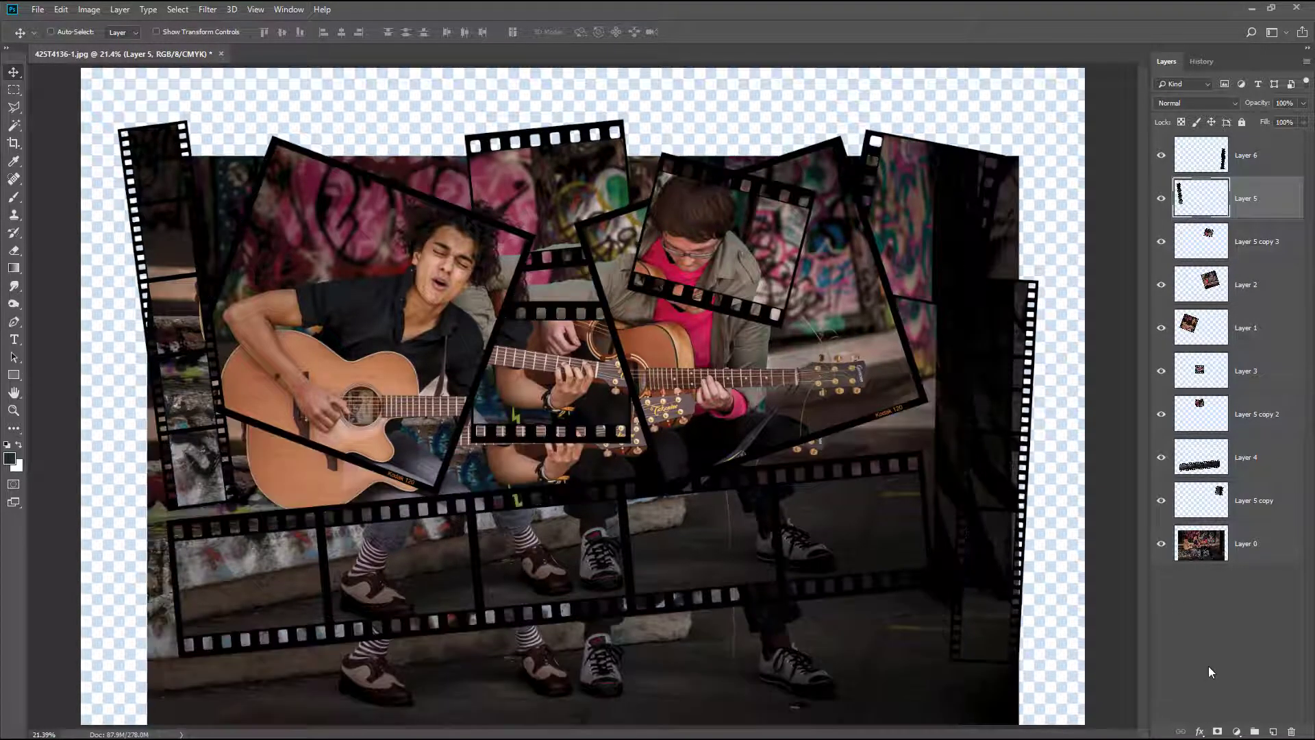
pyautogui.click(1161, 543)
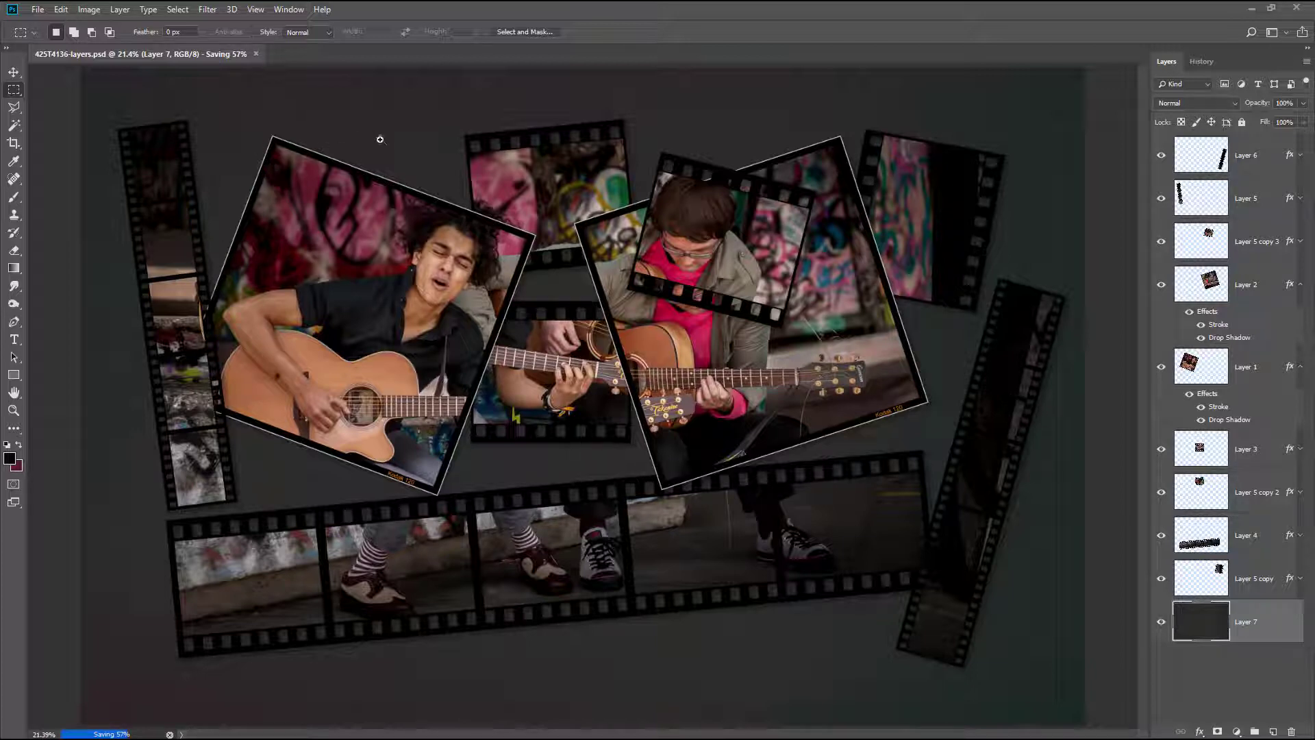
# Hide the Stroke effects on Layer 1 and Layer 2 and collapse both layers' effect lists.
pyautogui.moveTo(384, 141); pyautogui.dragTo(412, 167)
pyautogui.click(425, 171)
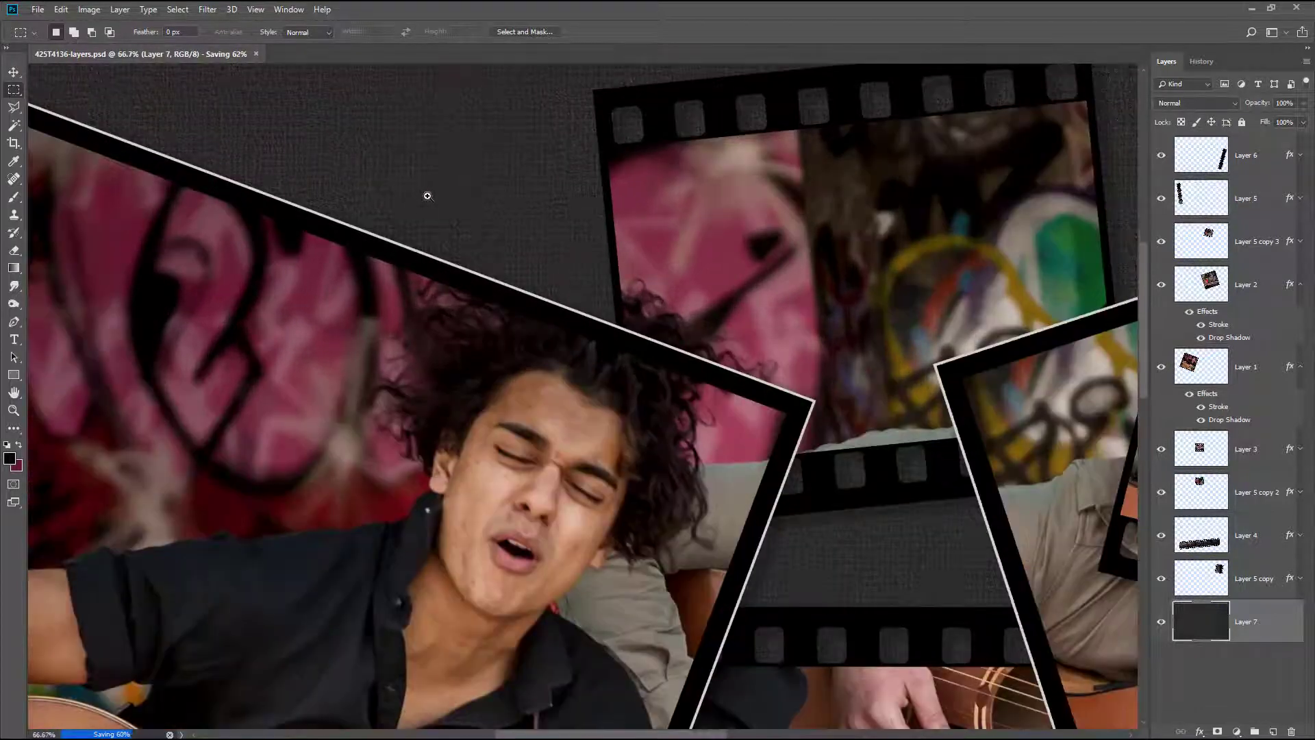
pyautogui.click(429, 198)
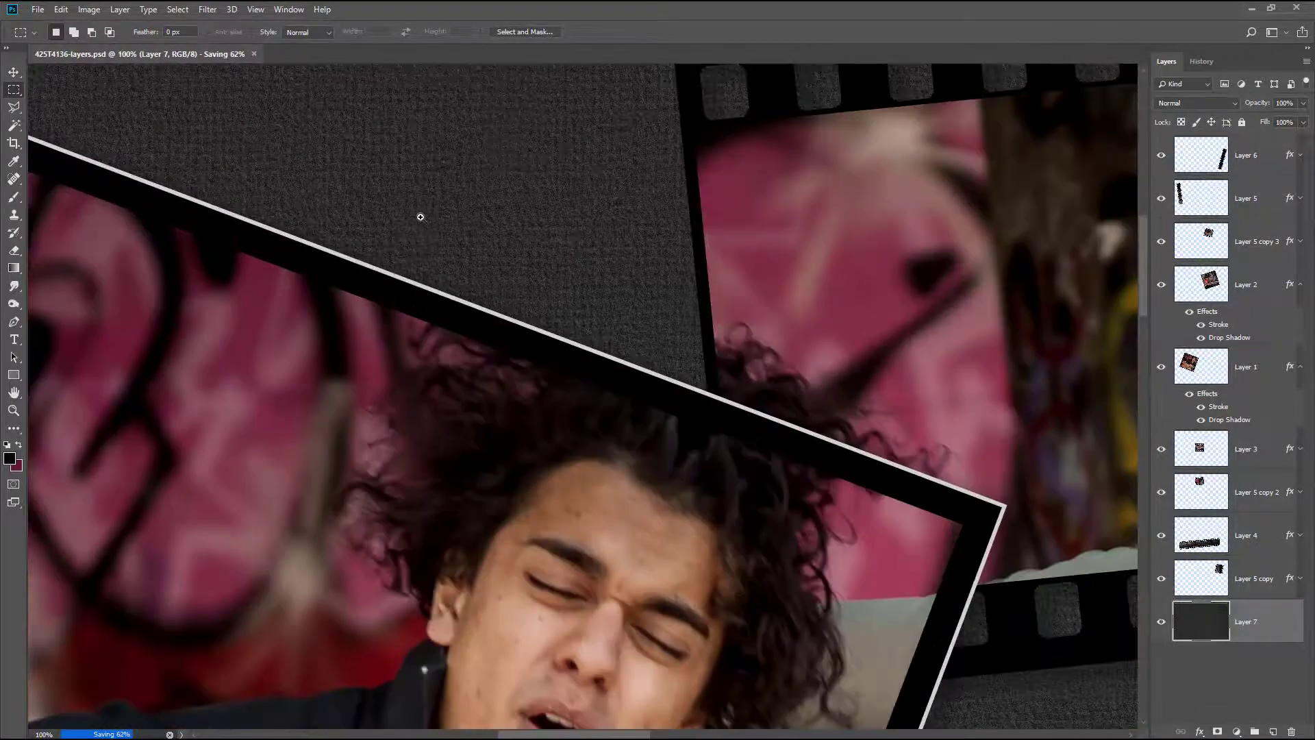
pyautogui.hotkey('ctrl', '0')
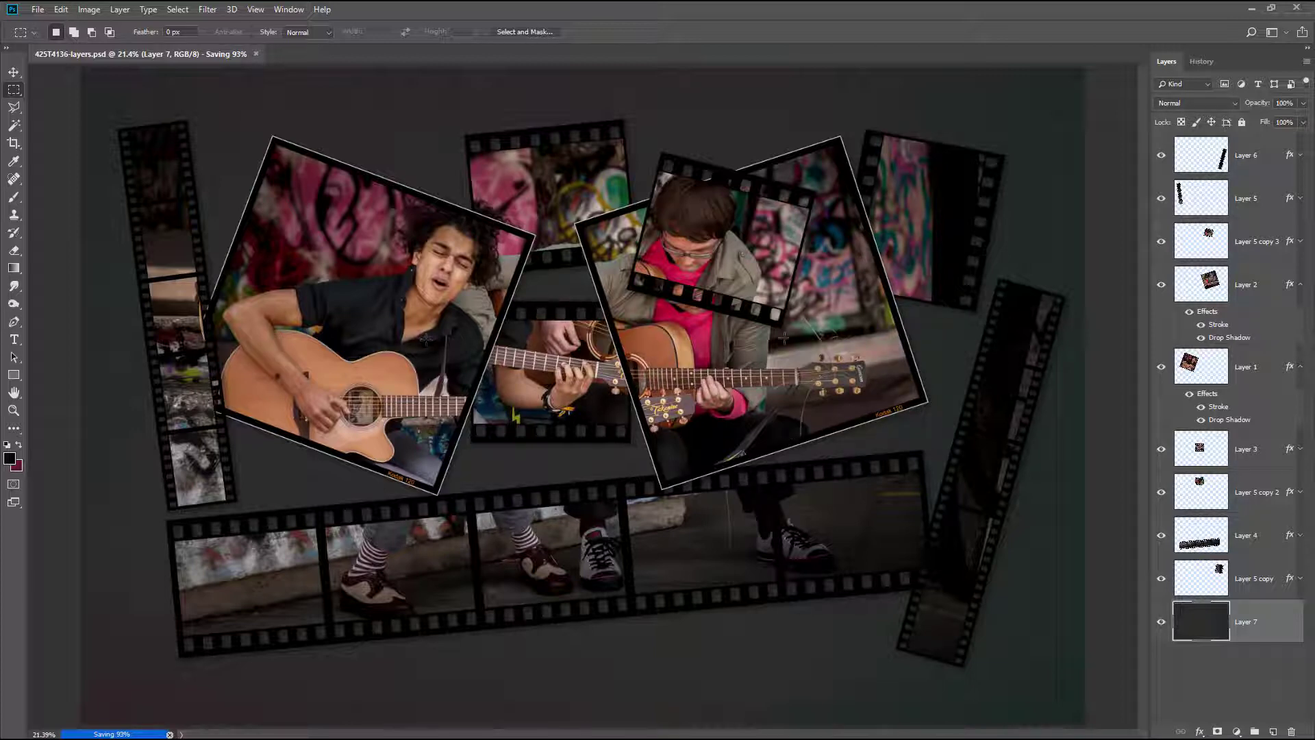
pyautogui.click(1202, 406)
pyautogui.click(1202, 326)
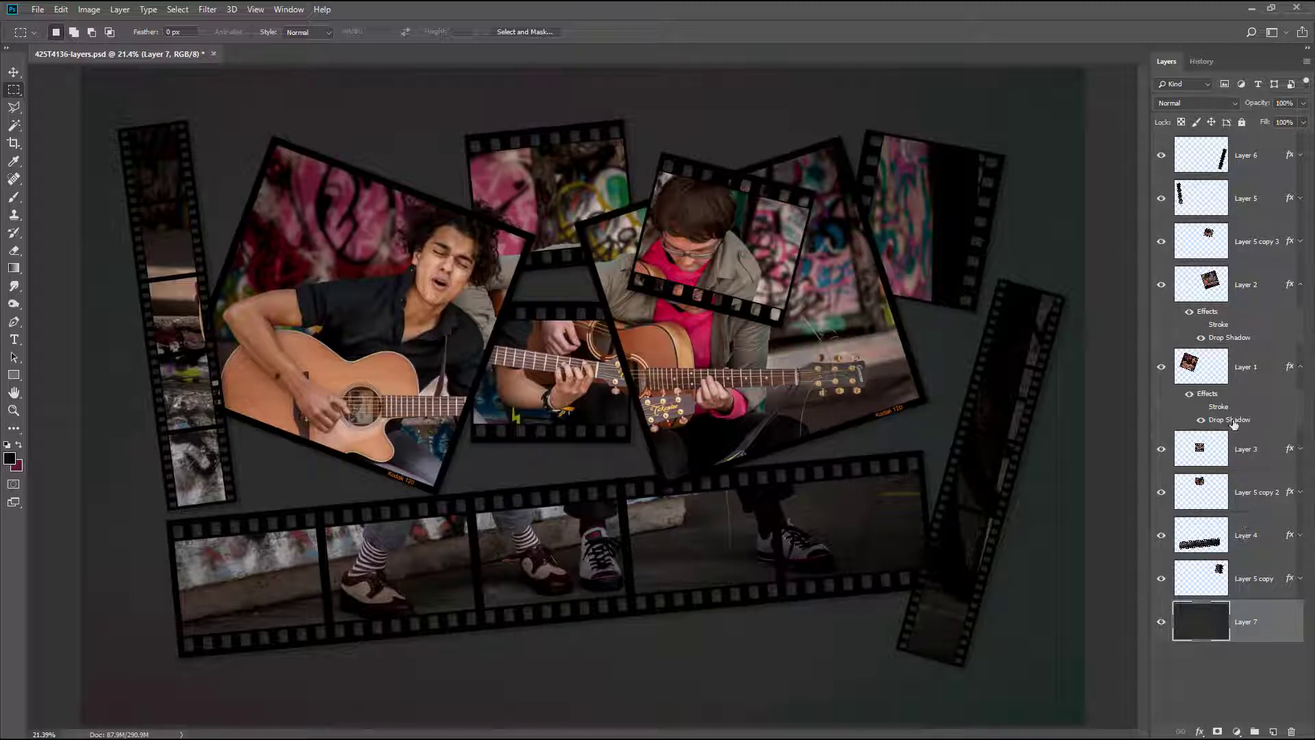
pyautogui.click(1301, 284)
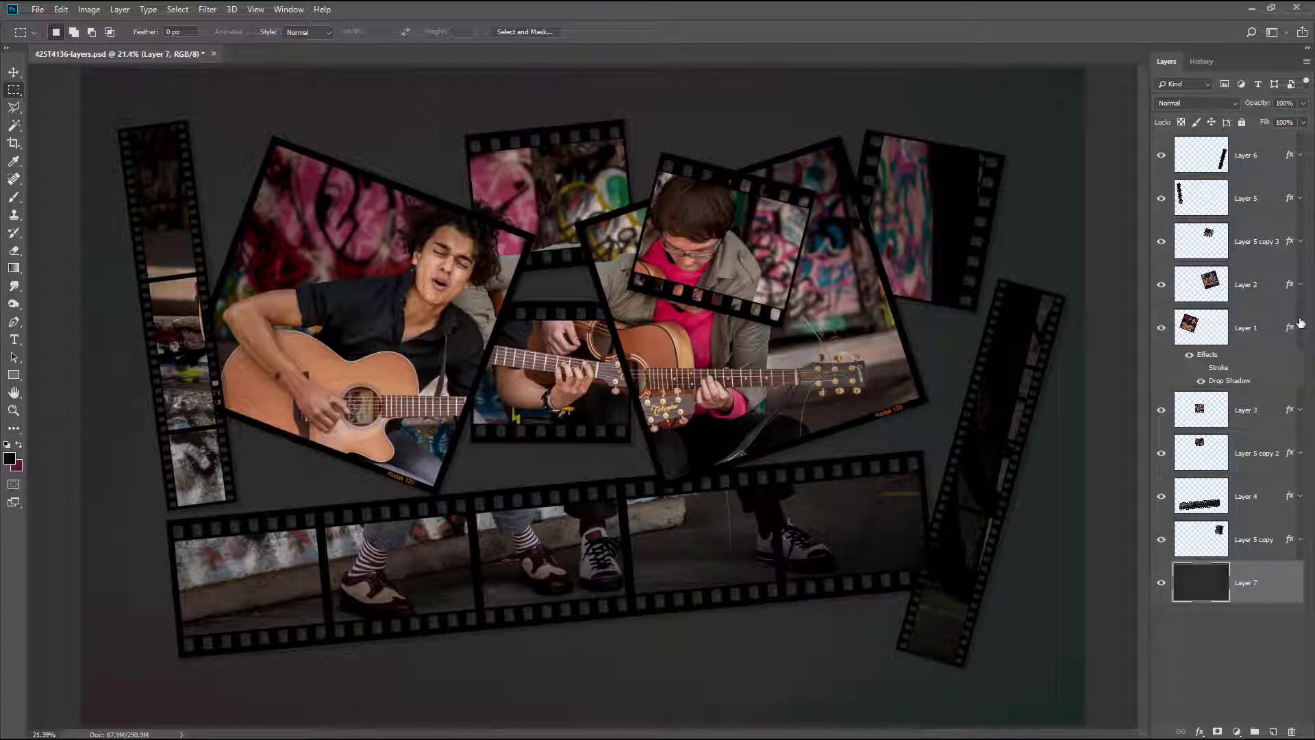
pyautogui.click(1302, 329)
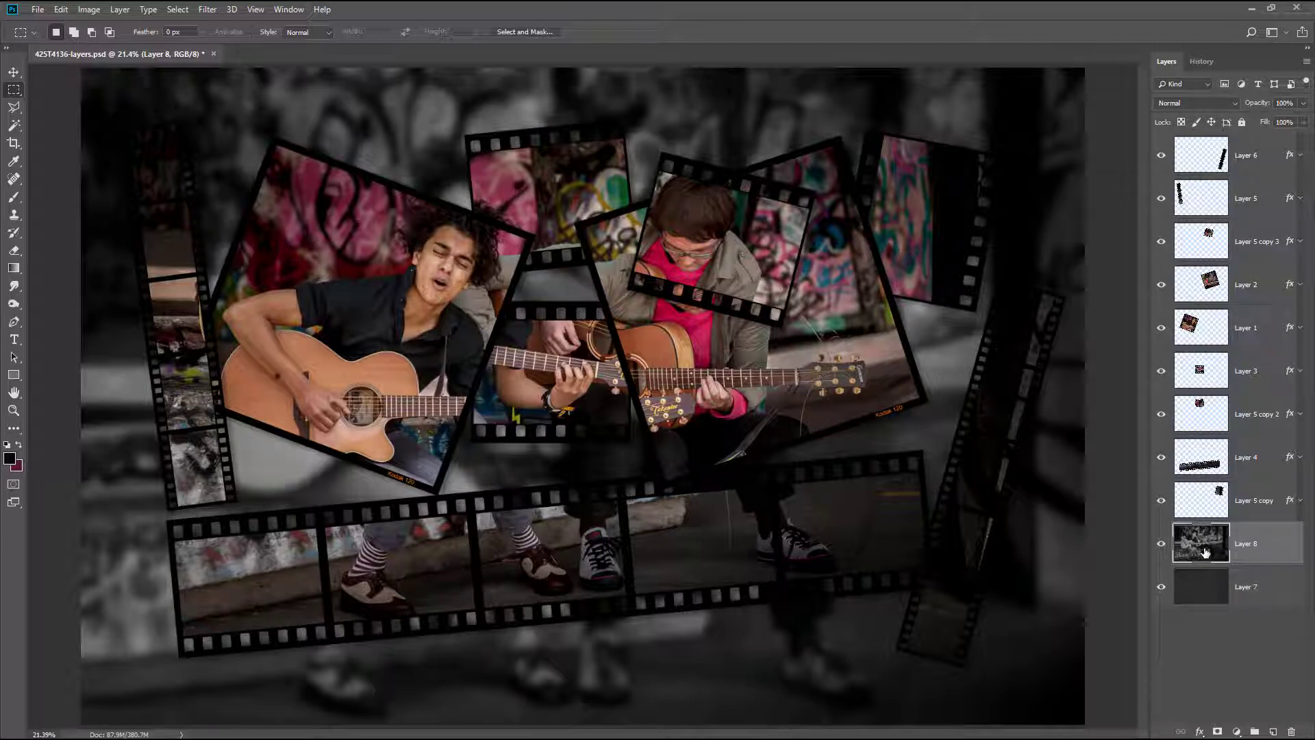
# Brighten the blurred black-and-white background on Layer 8 with Levels, setting the midtone input to about 1.65.
pyautogui.hotkey('ctrl', 'l')
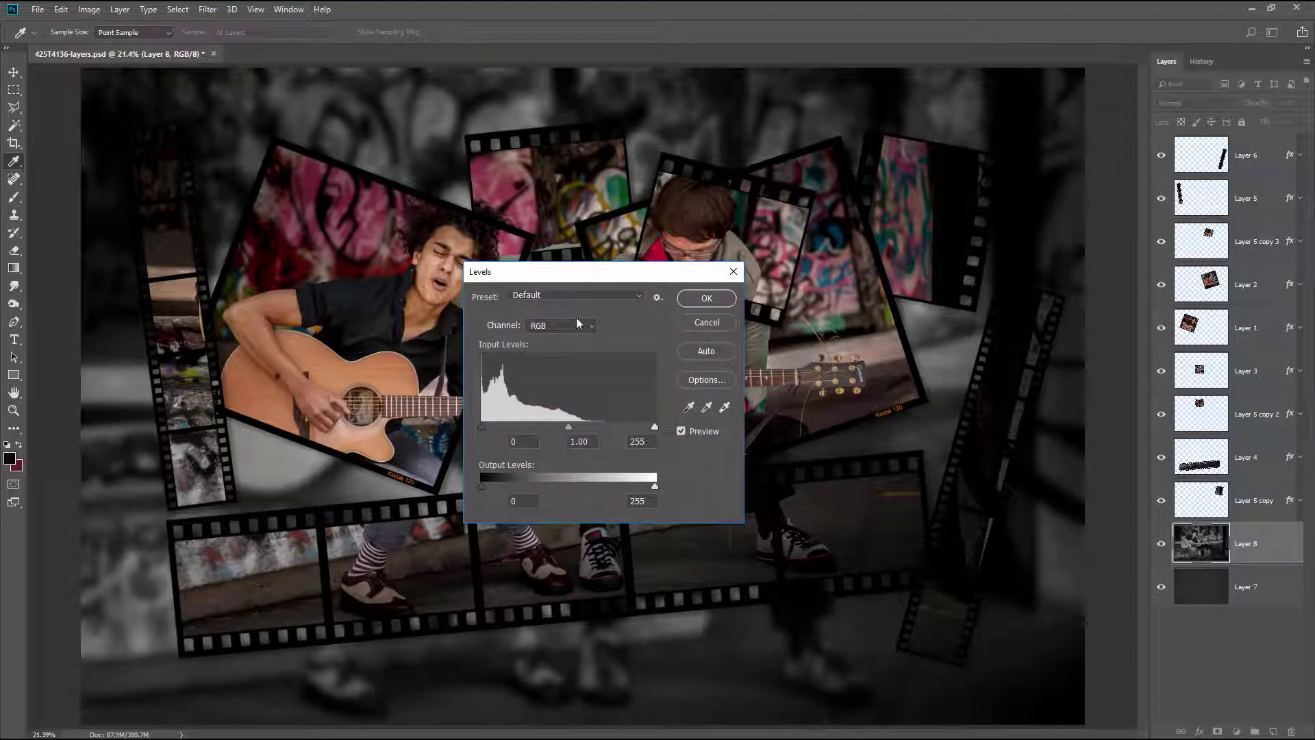
pyautogui.moveTo(587, 273); pyautogui.dragTo(1088, 347)
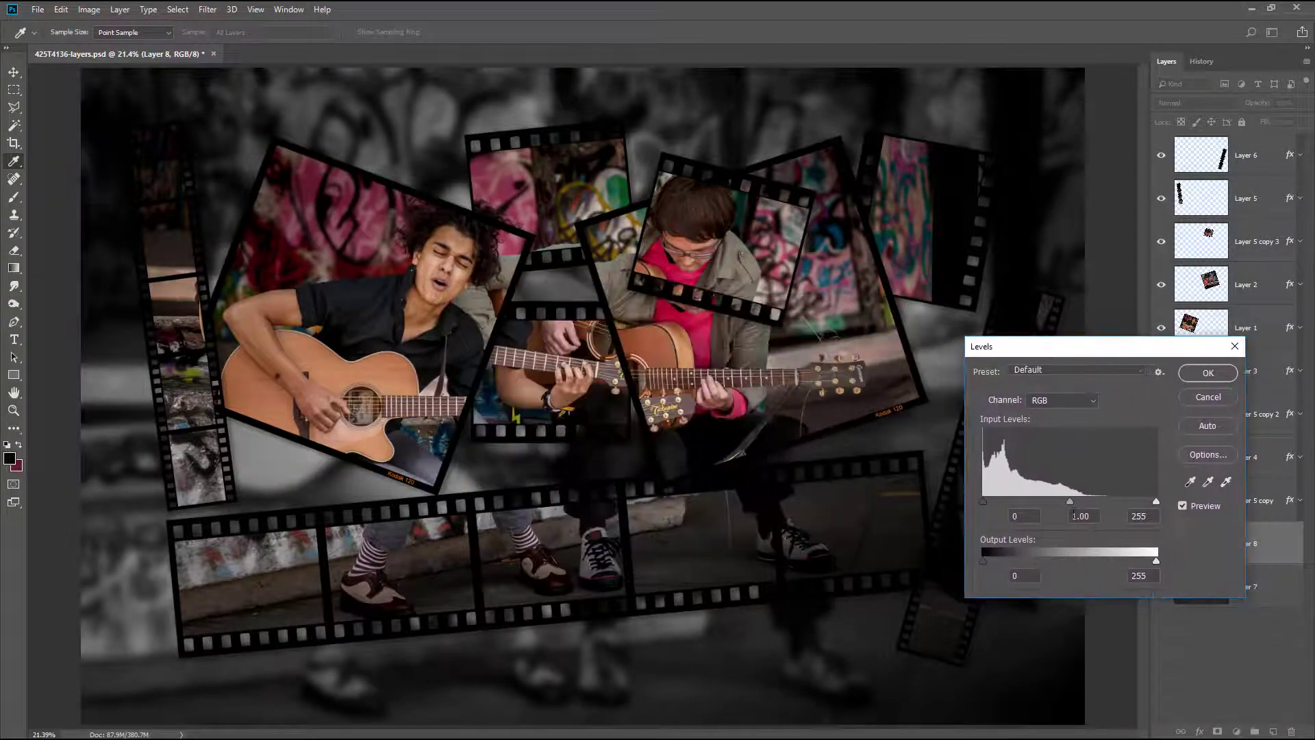
pyautogui.moveTo(1070, 503); pyautogui.dragTo(1102, 506)
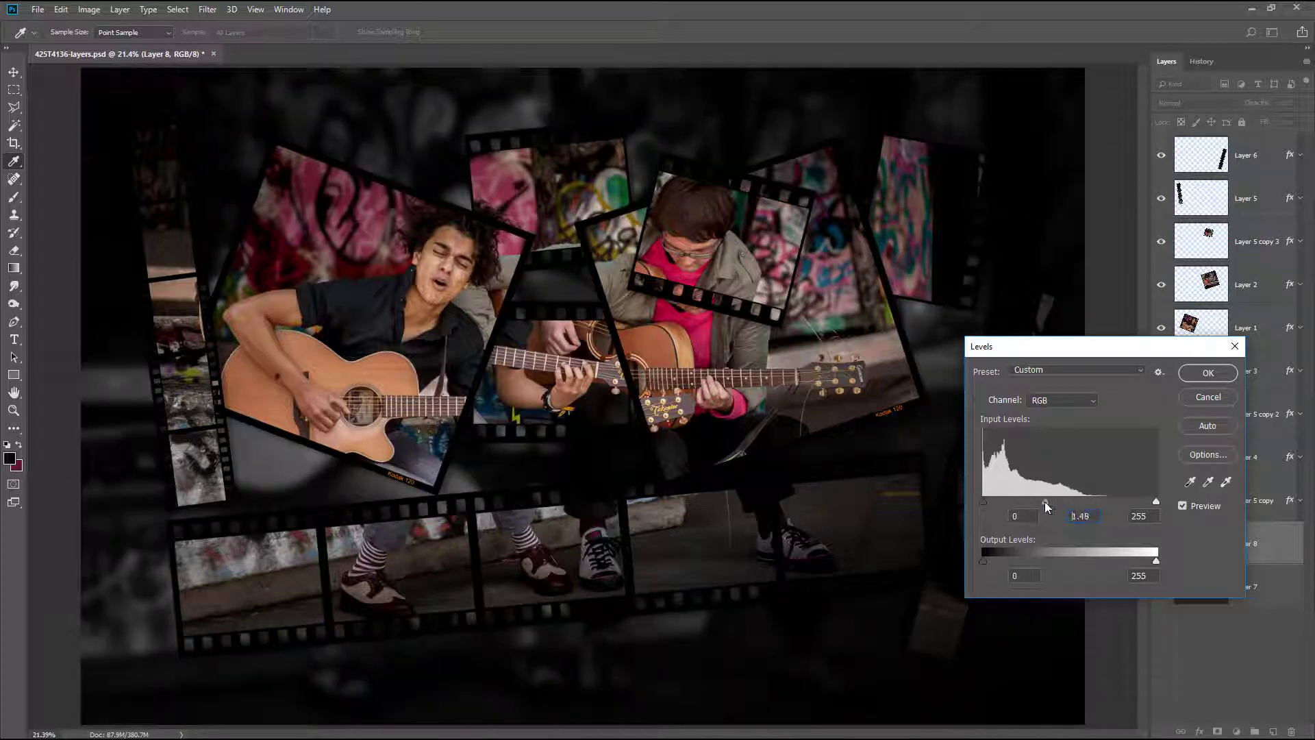
pyautogui.moveTo(1045, 501); pyautogui.dragTo(1044, 501)
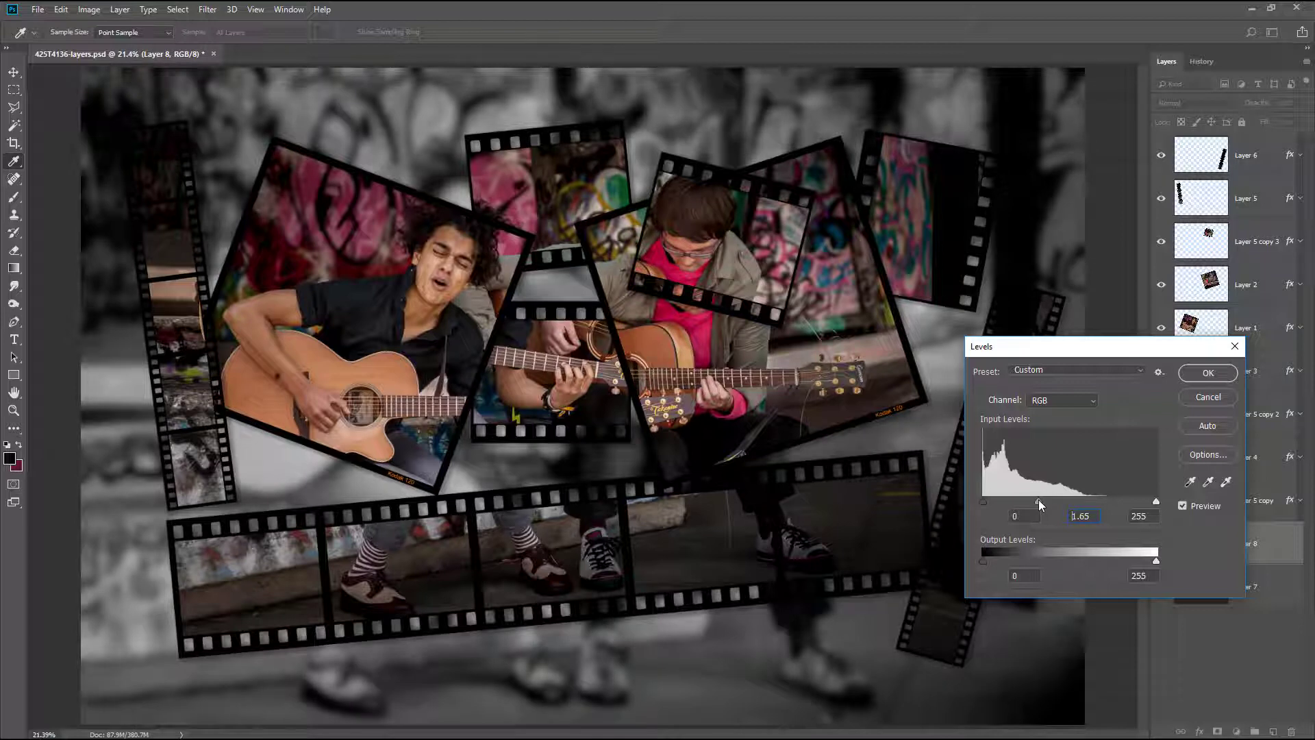
pyautogui.click(1205, 376)
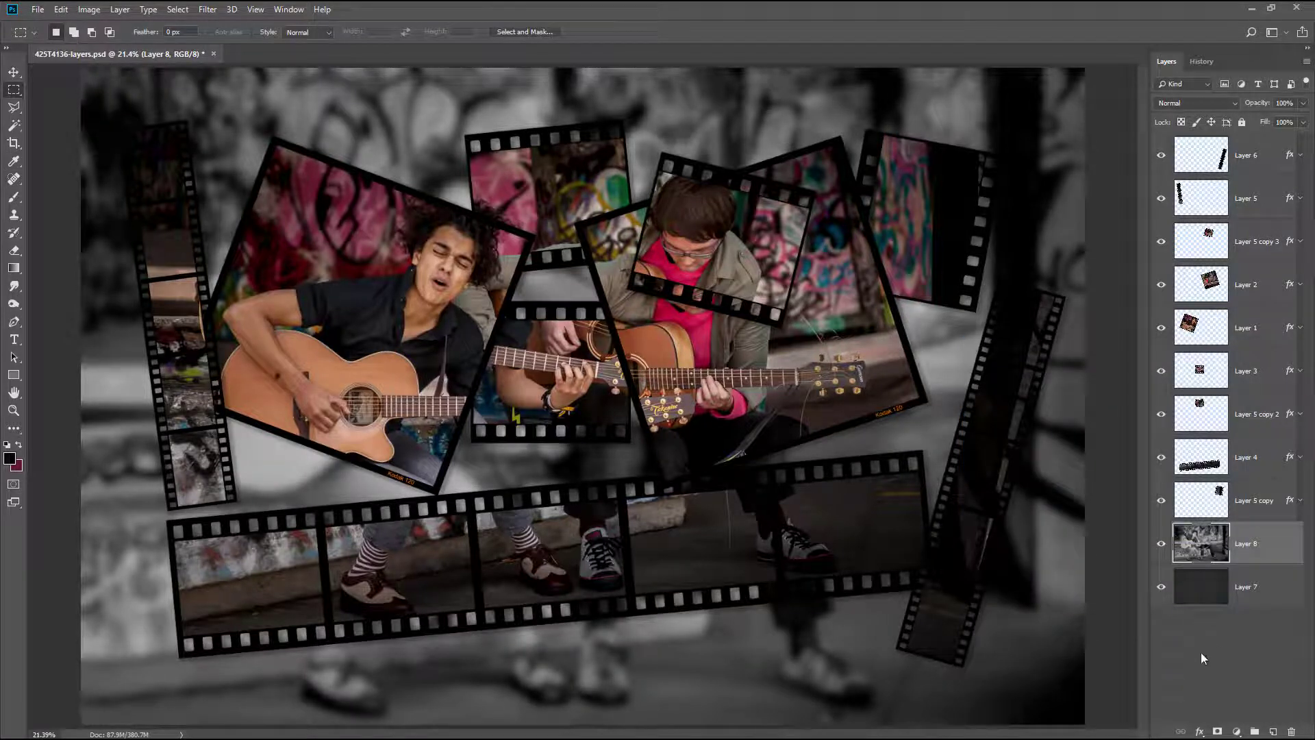
# Colorize the large frame on Layer 1 blue using Hue/Saturation with hue 204 and saturation 17.
pyautogui.click(1236, 329)
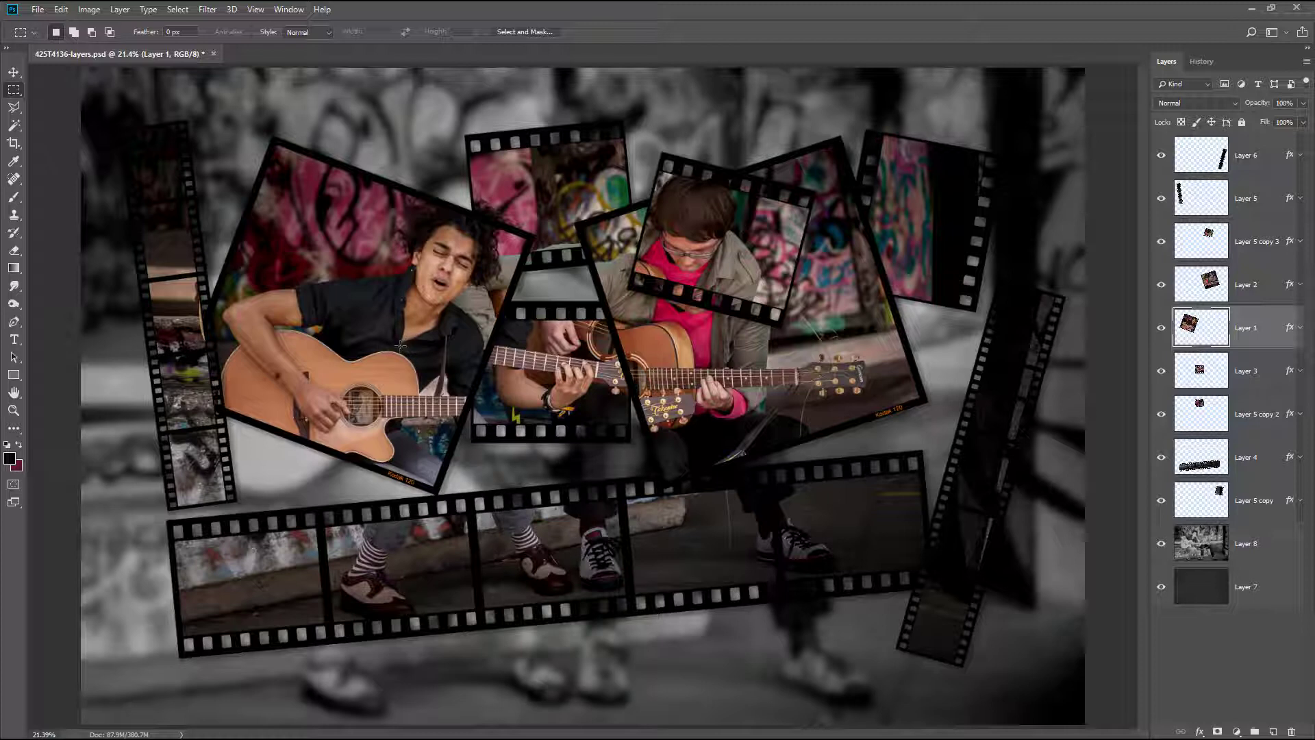
pyautogui.hotkey('ctrl', 'u')
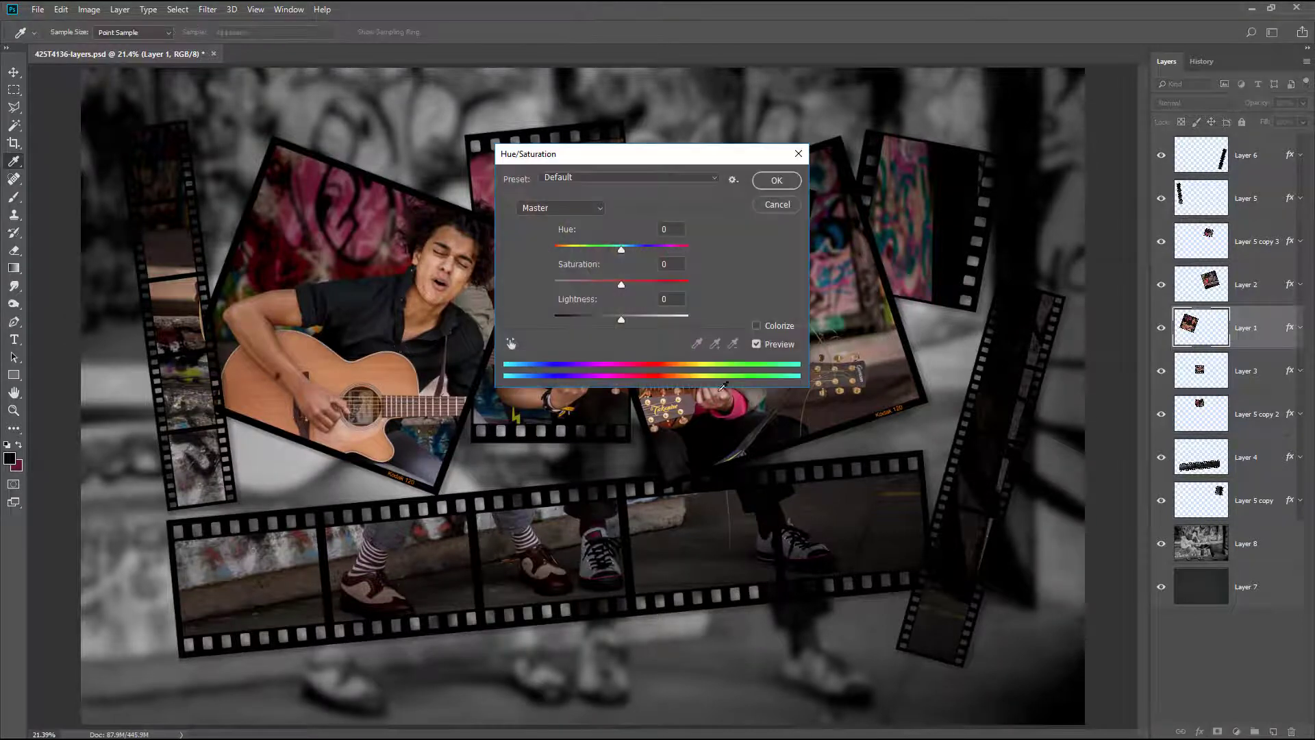
pyautogui.click(757, 325)
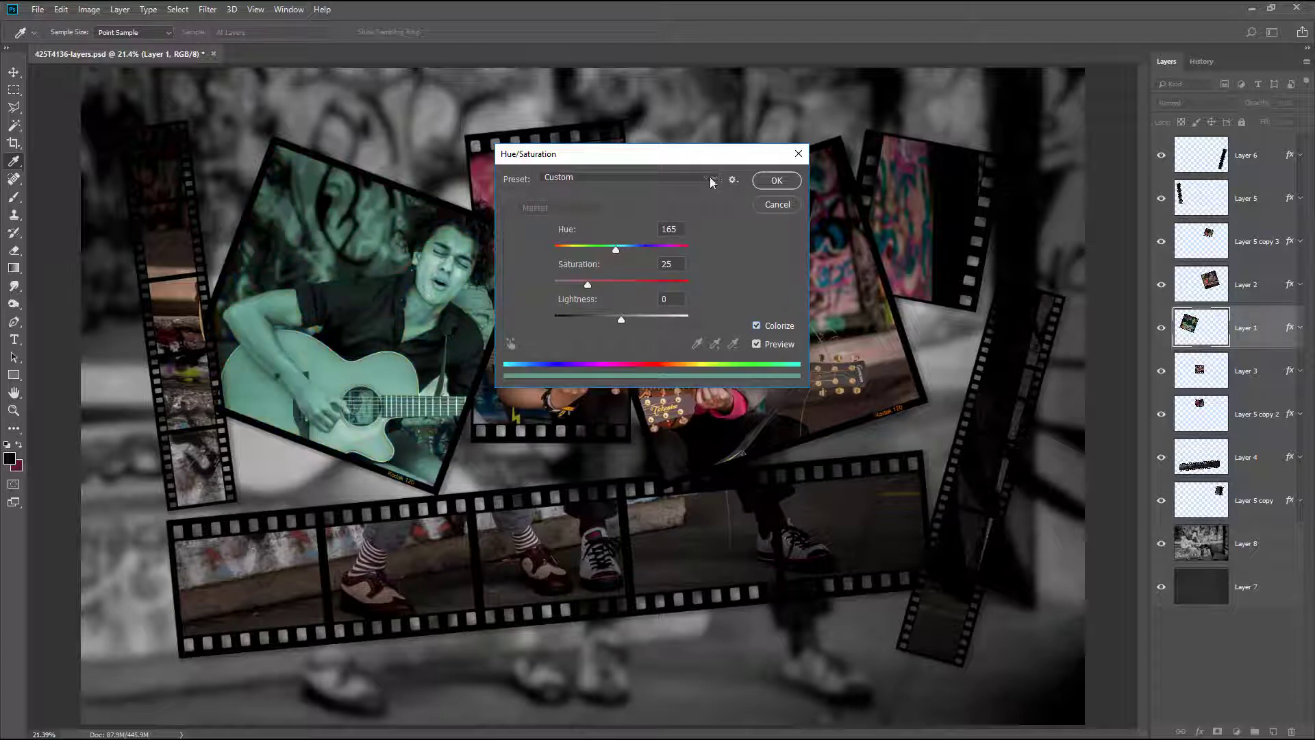
pyautogui.moveTo(708, 165); pyautogui.dragTo(938, 304)
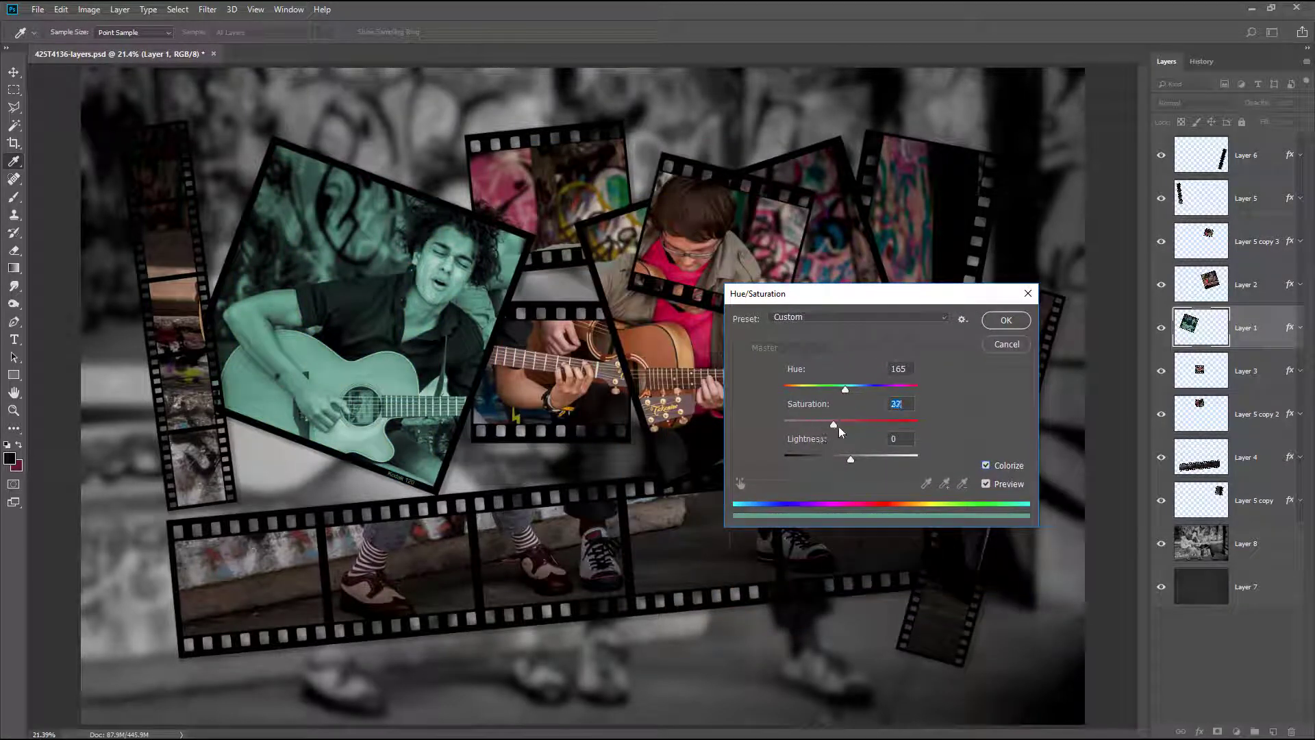
pyautogui.moveTo(846, 391); pyautogui.dragTo(860, 392)
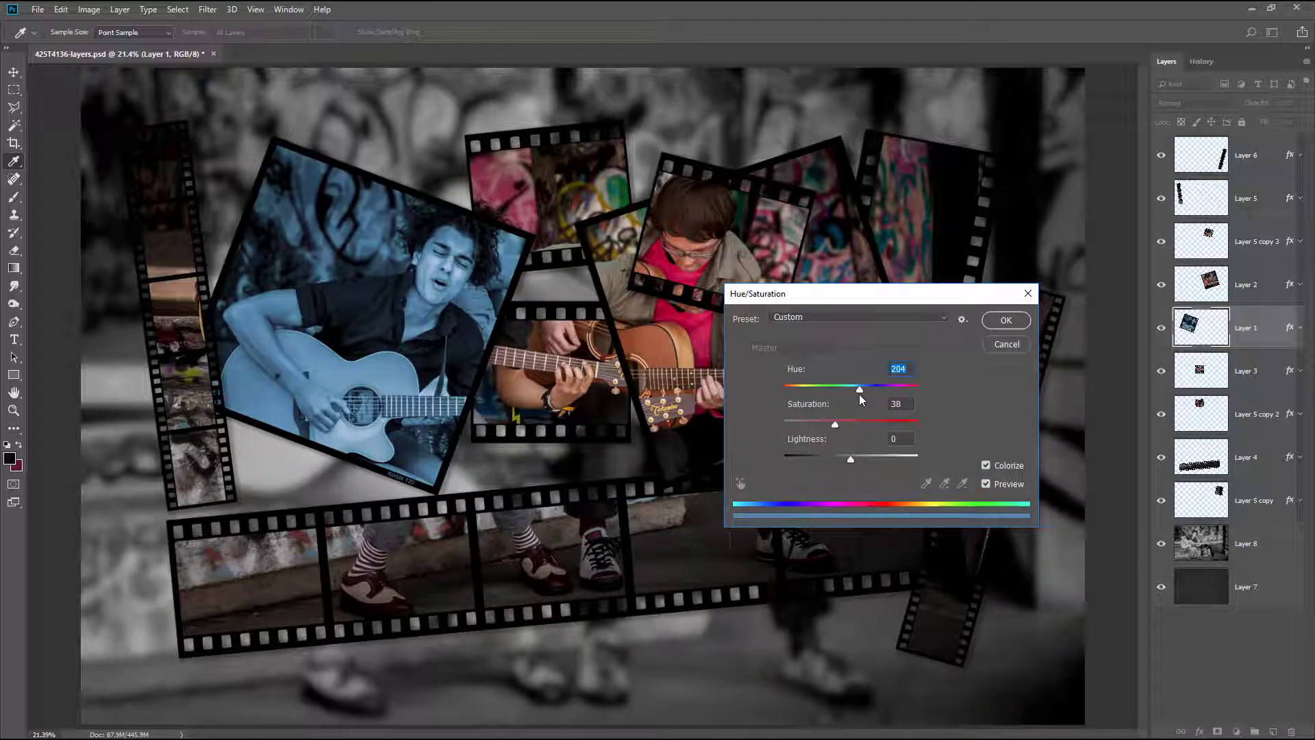
pyautogui.moveTo(835, 424); pyautogui.dragTo(808, 422)
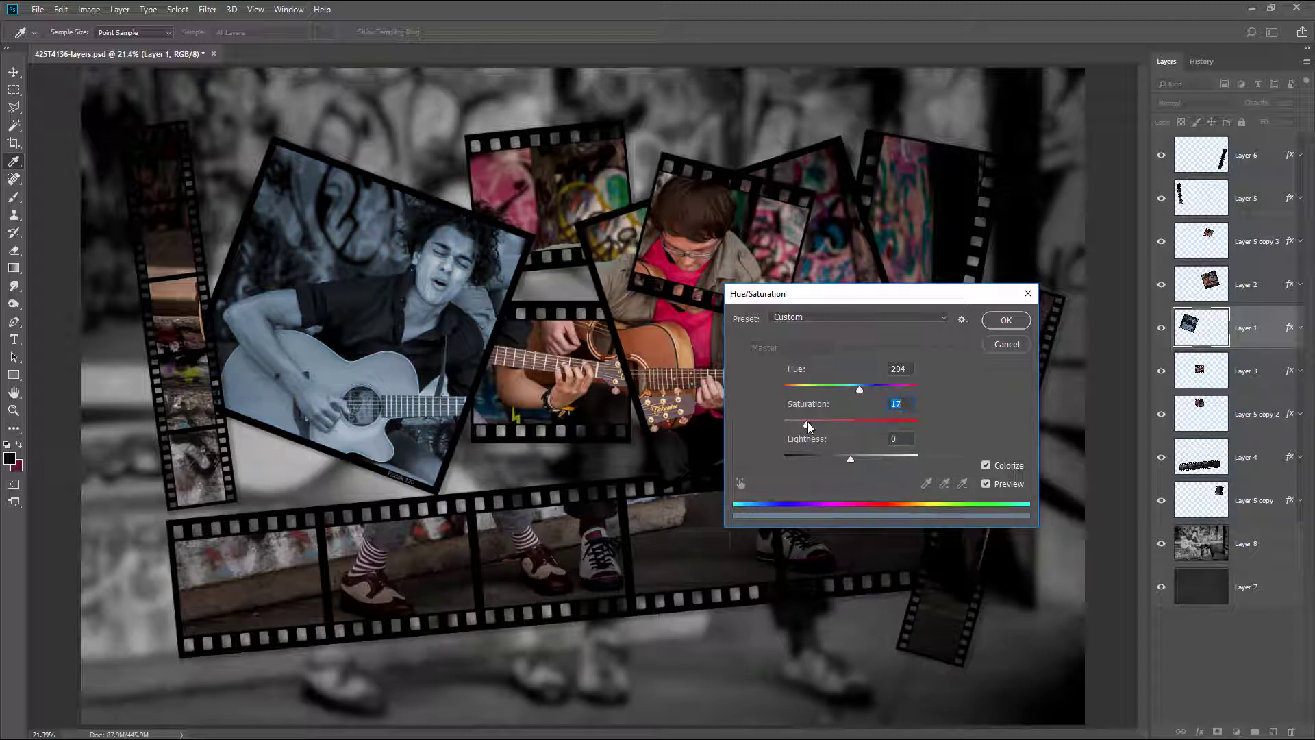
pyautogui.click(1004, 320)
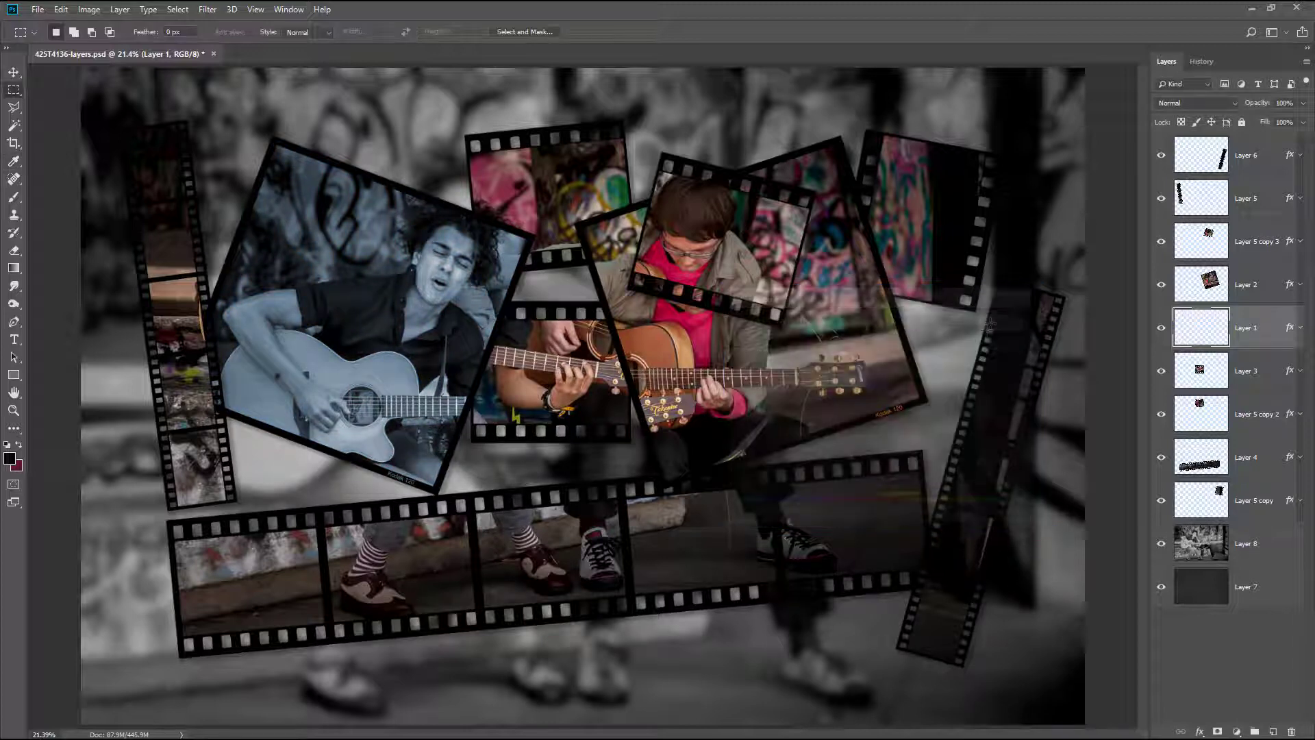
# Colorize the second guitarist's large frame on Layer 2 teal using Hue/Saturation with hue 165 and saturation 25.
pyautogui.click(1255, 281)
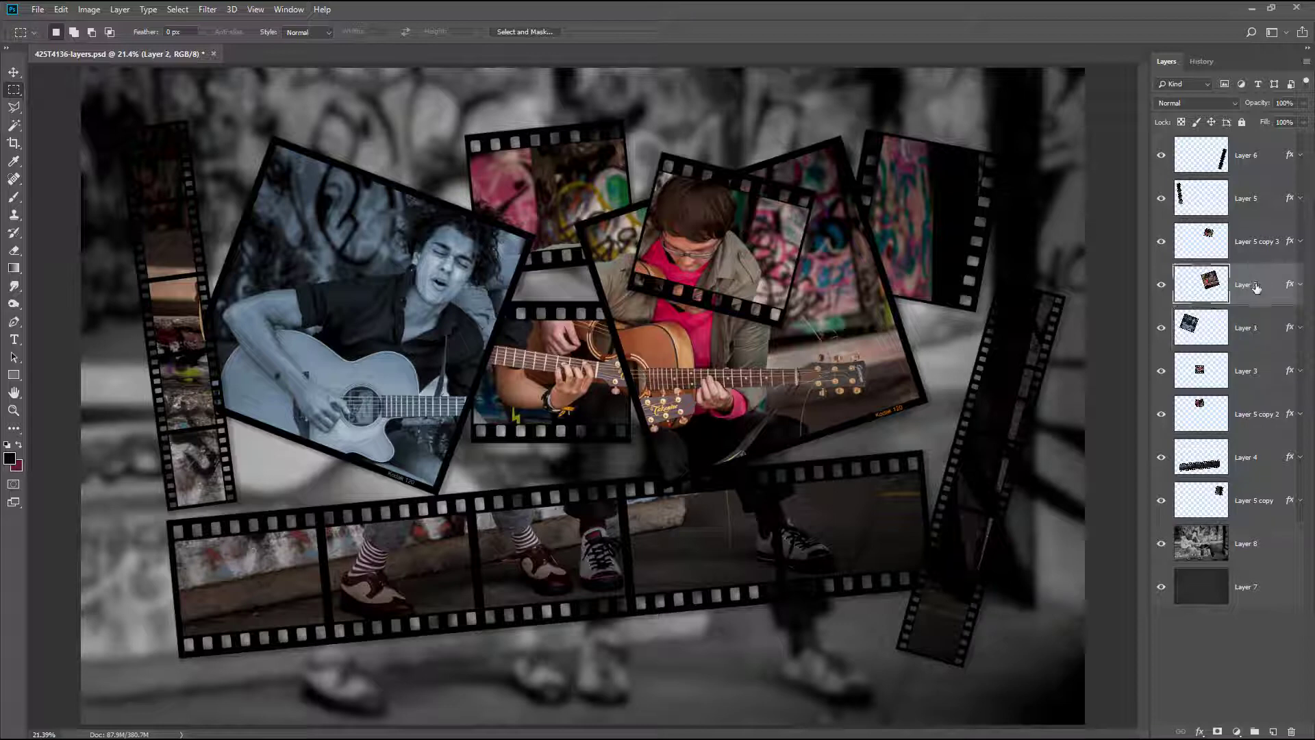
pyautogui.hotkey('ctrl', 'u')
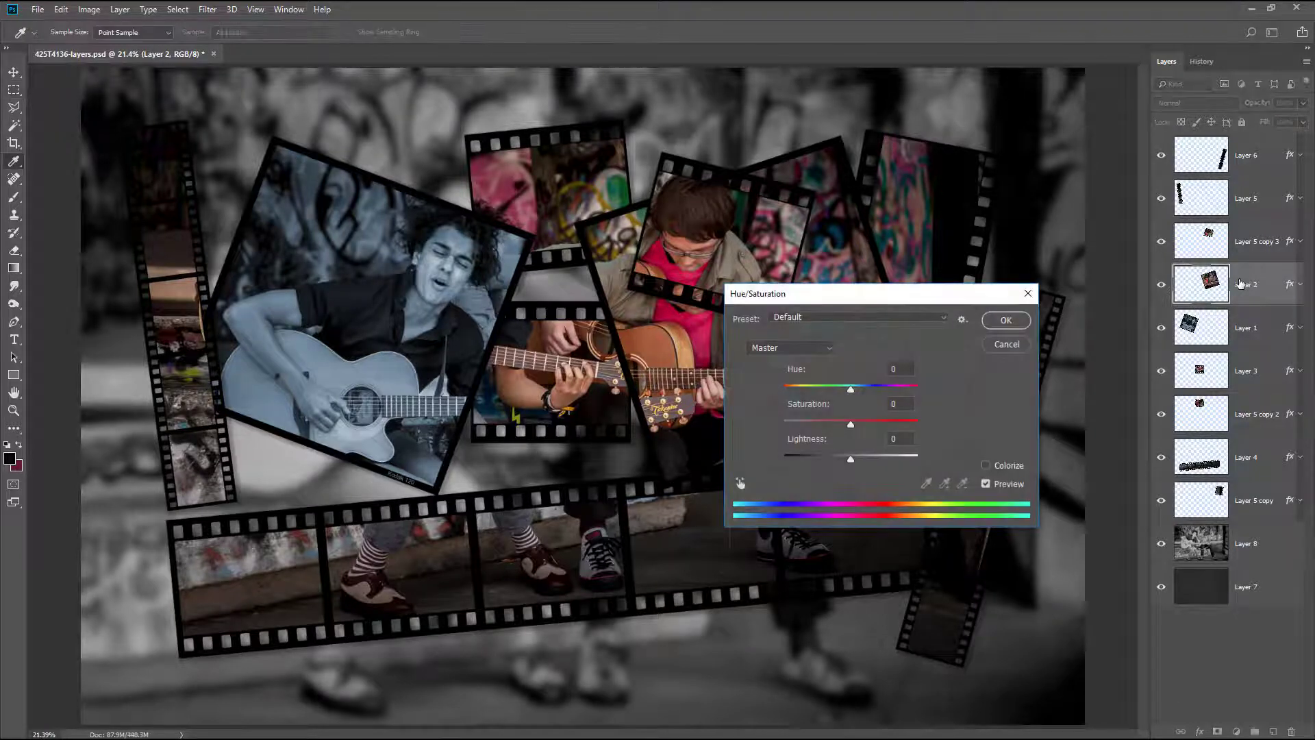
pyautogui.click(986, 466)
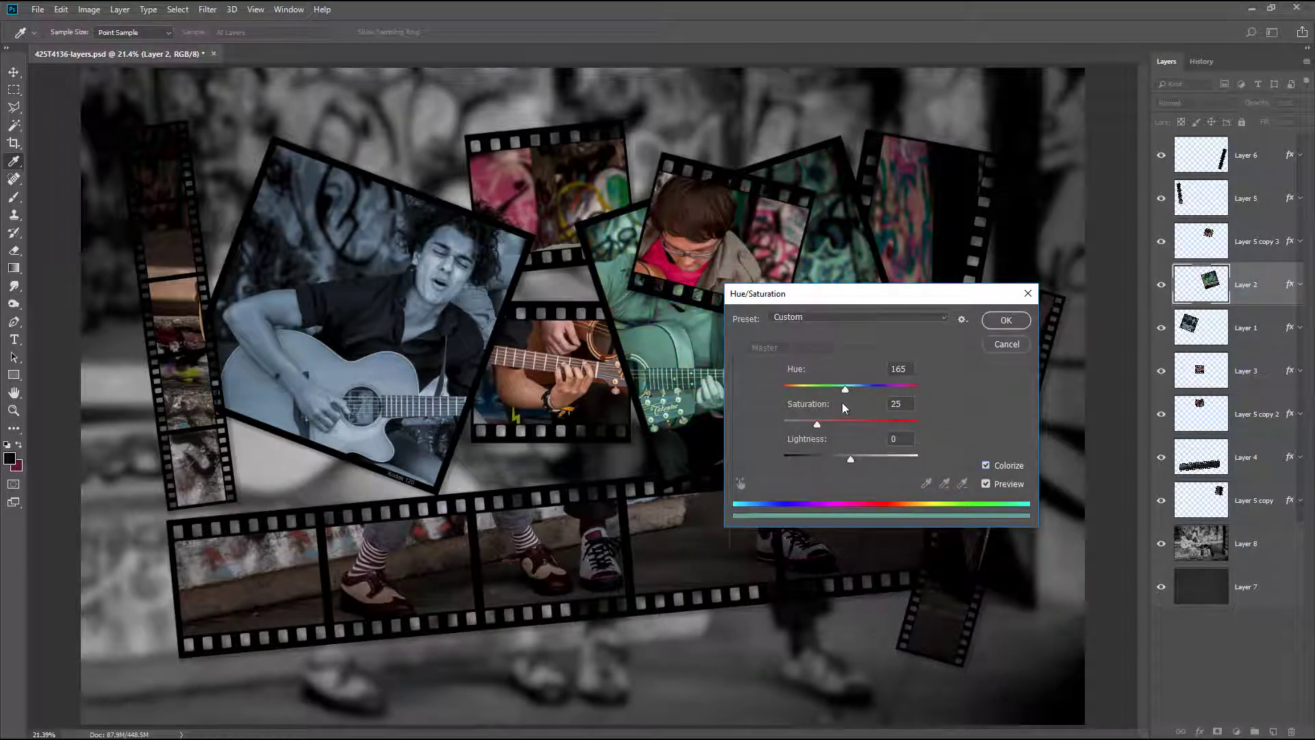
pyautogui.moveTo(888, 302); pyautogui.dragTo(903, 429)
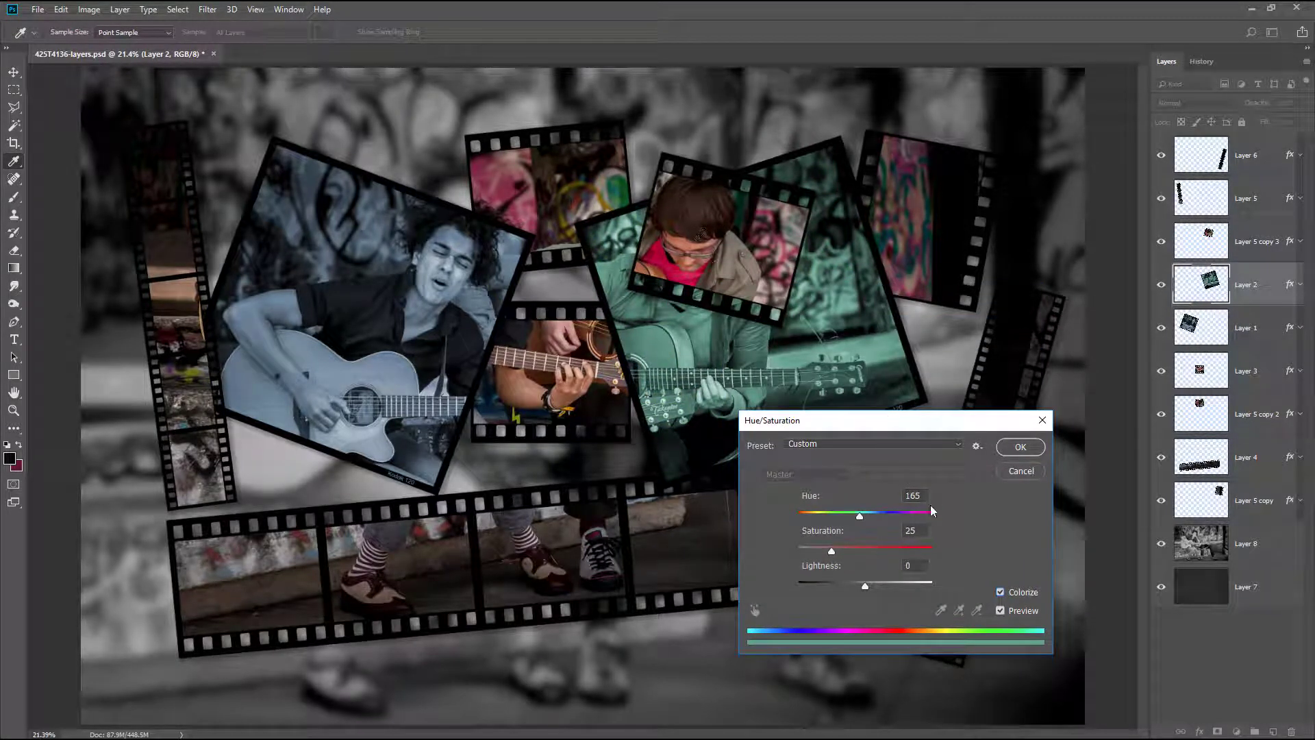
pyautogui.click(1021, 446)
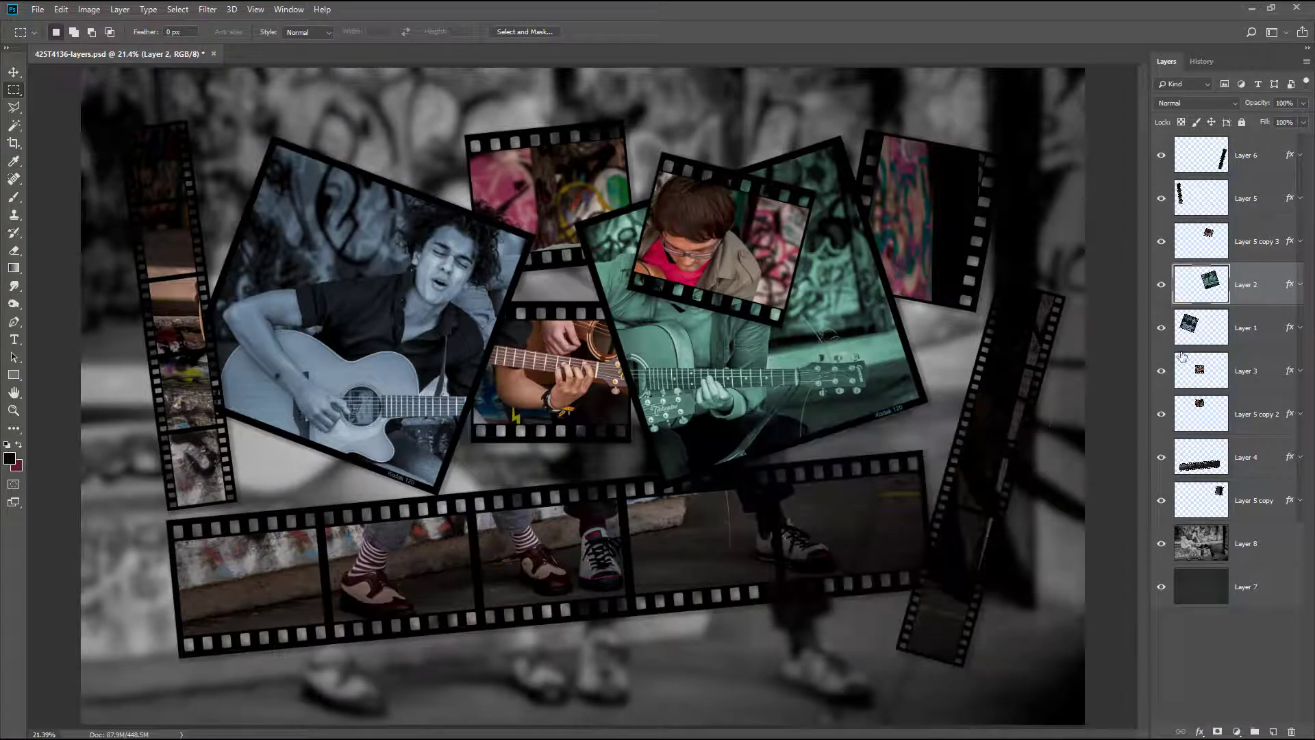
# Colorize the small film frame on Layer 5 copy 3 teal with Hue/Saturation at hue 165 and saturation 25.
pyautogui.click(1252, 246)
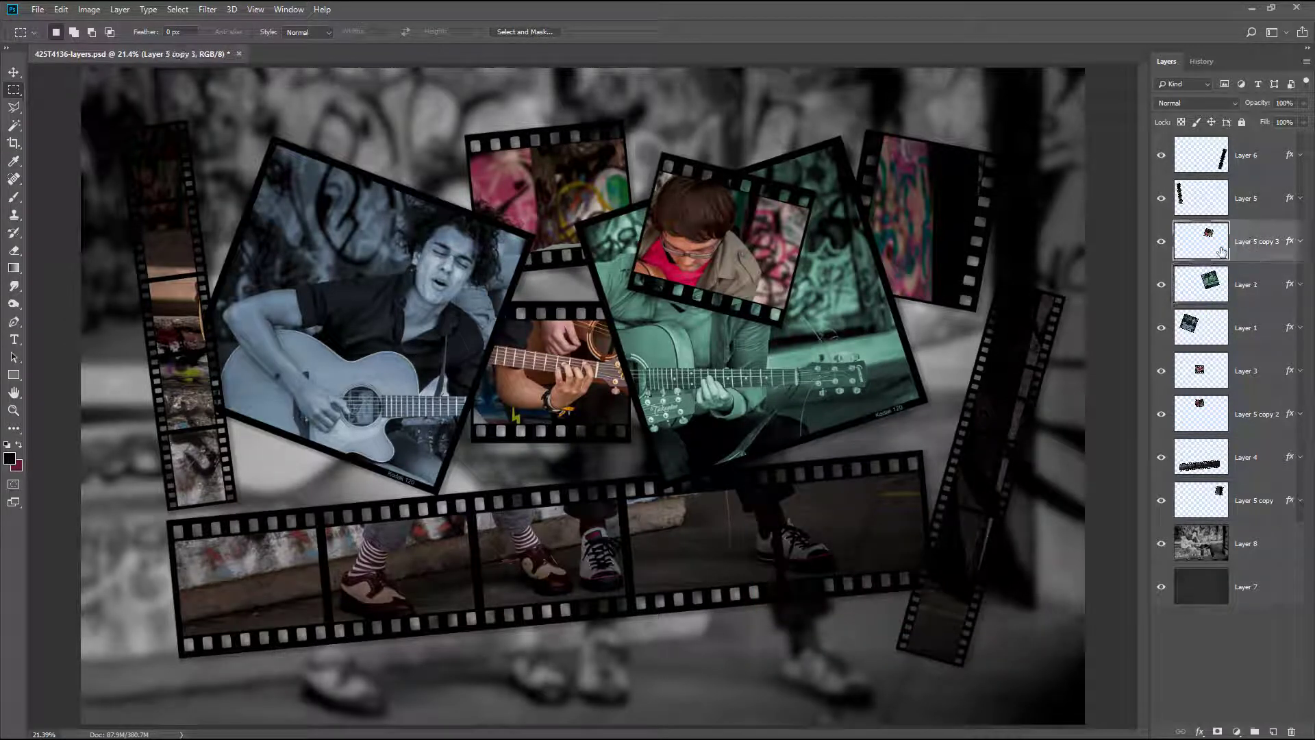
pyautogui.hotkey('ctrl', 'u')
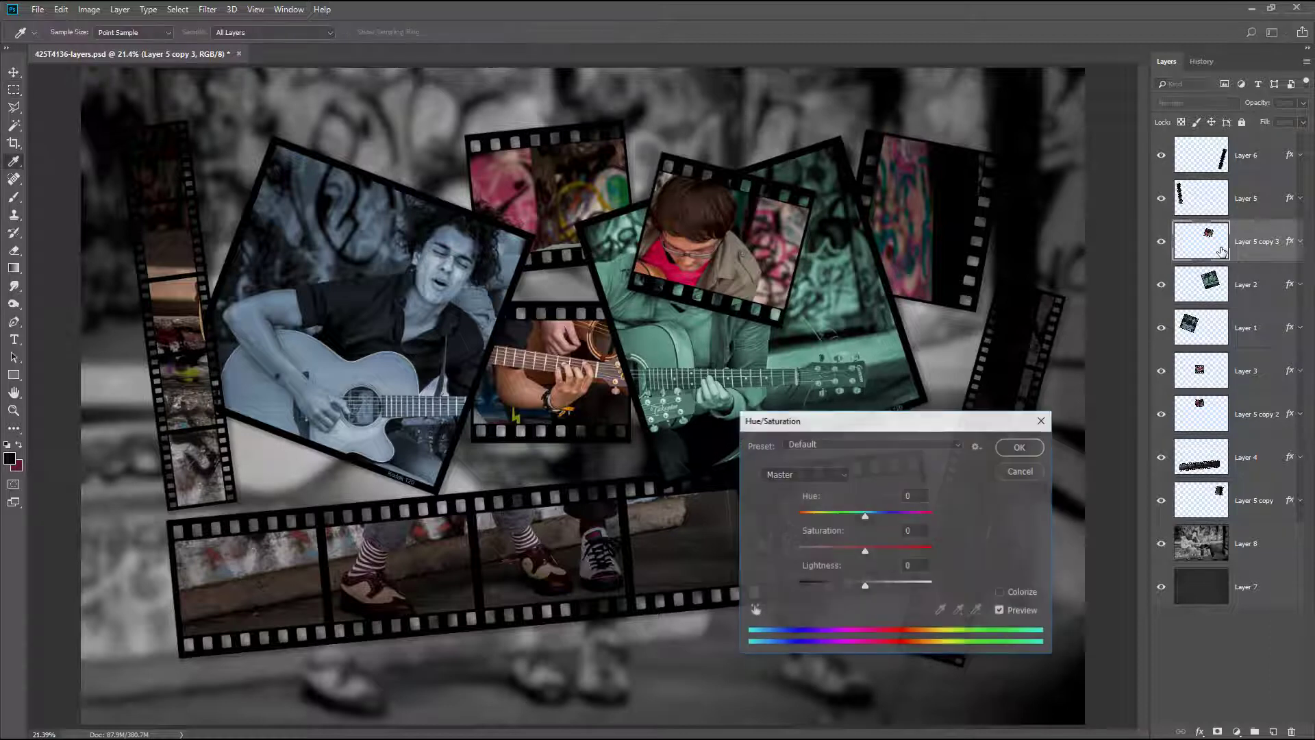
pyautogui.click(1000, 592)
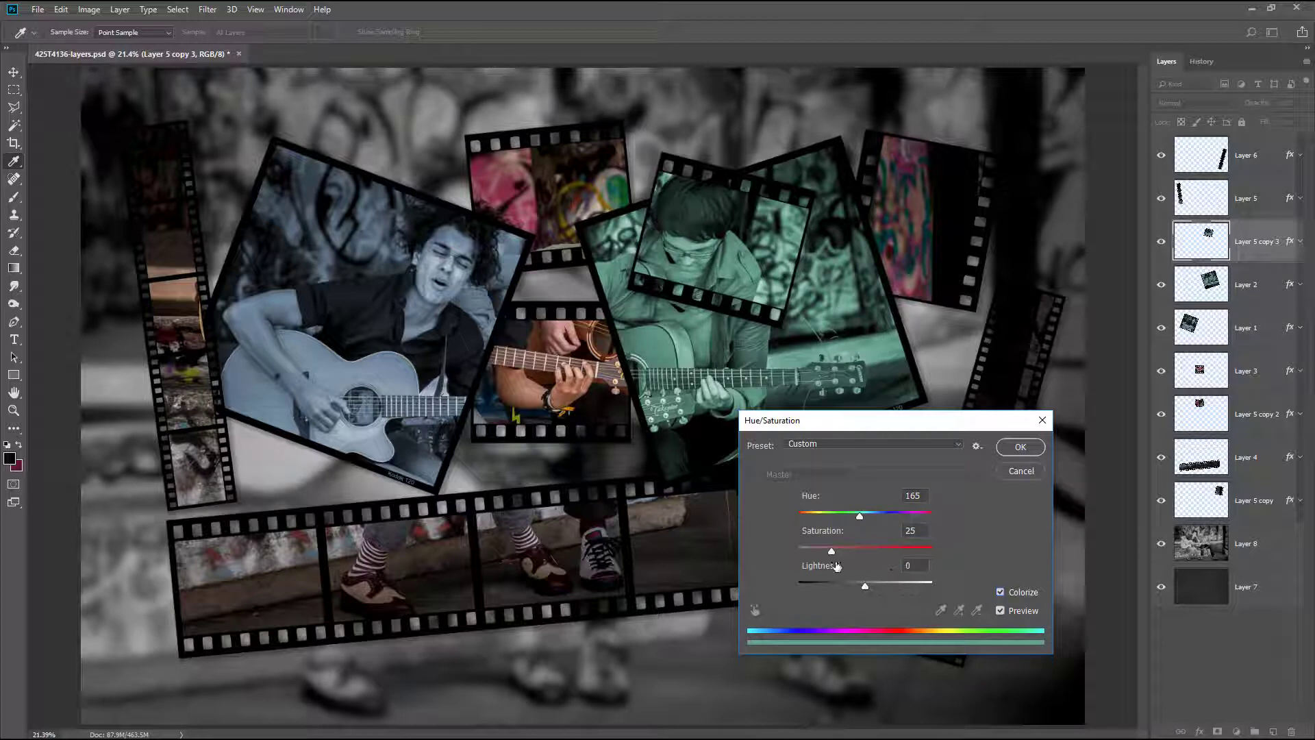
pyautogui.moveTo(867, 587)
pyautogui.mouseDown()
pyautogui.moveTo(881, 588)
pyautogui.moveTo(862, 589)
pyautogui.mouseUp()
pyautogui.click(1019, 447)
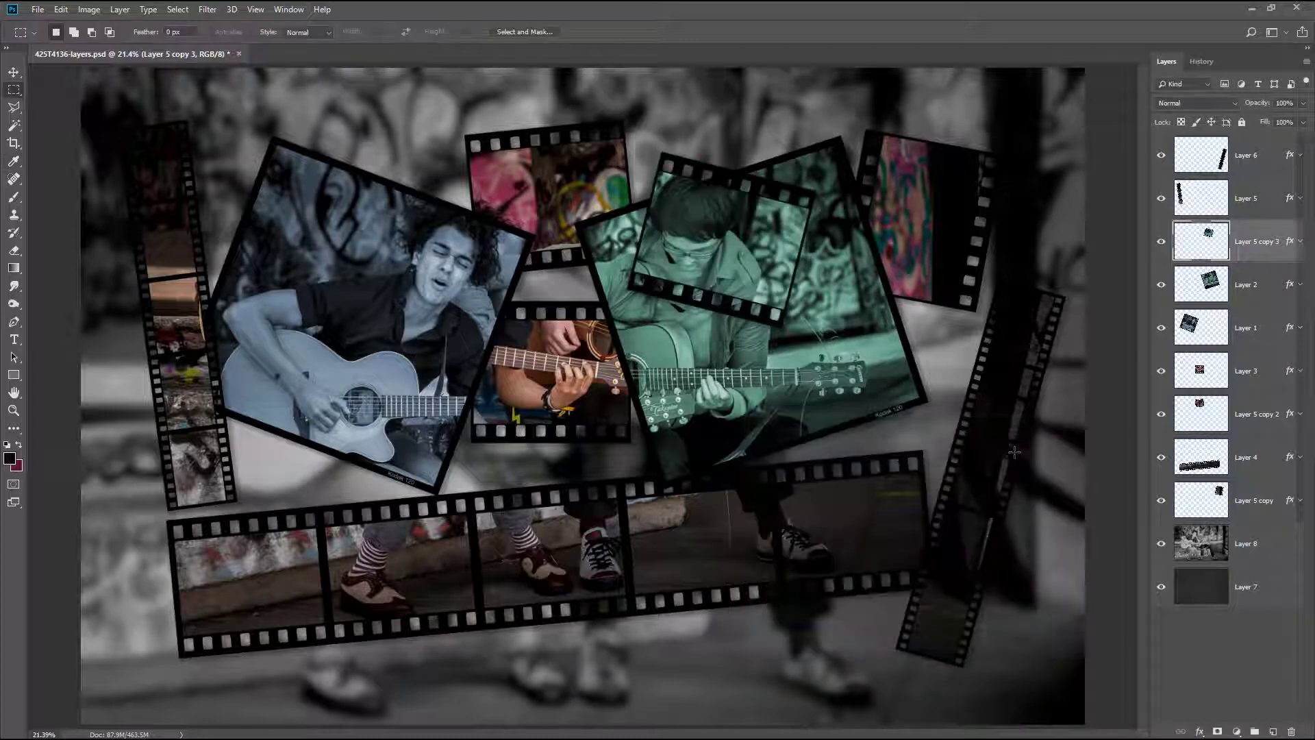